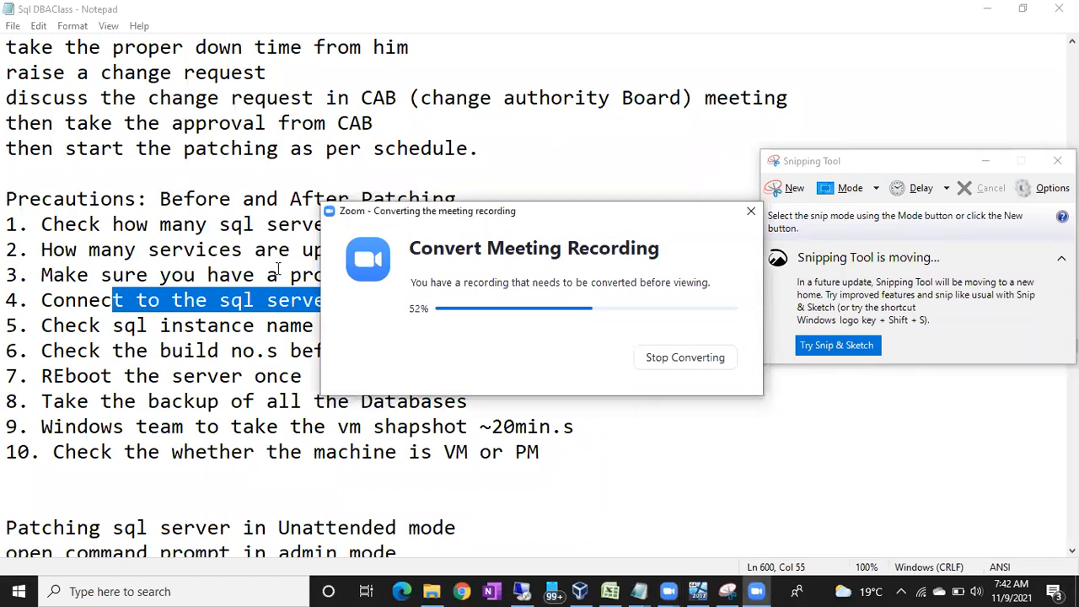
Review the pre-patching checklist items on checking database status and matching the SQL instance name with query results.
{"action": "left_click", "coordinate": [160, 301]}
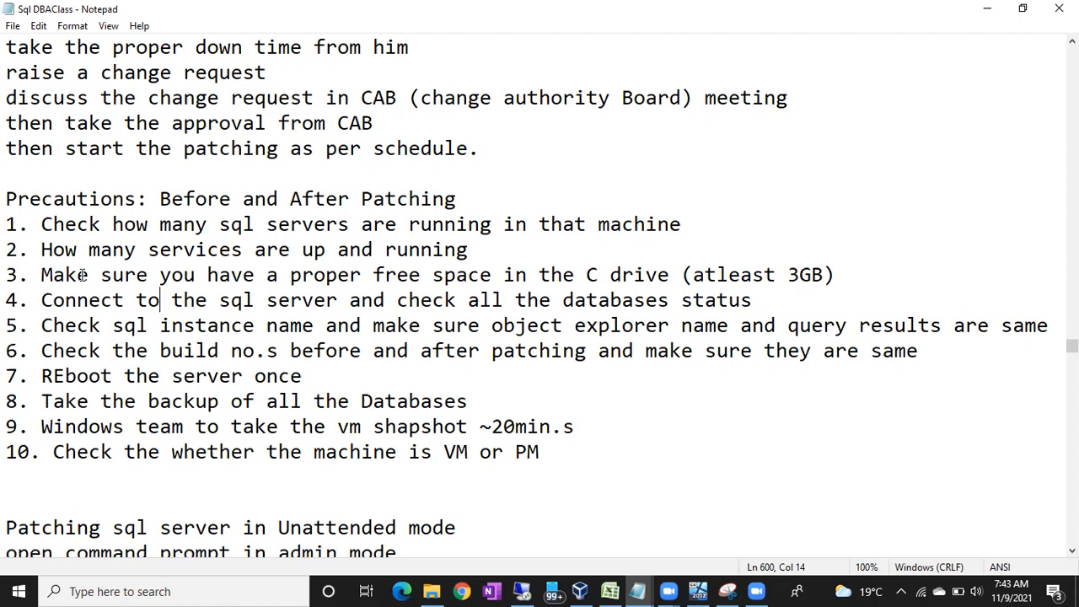
{"action": "left_click_drag", "start_coordinate": [69, 295], "coordinate": [349, 301]}
{"action": "left_click_drag", "start_coordinate": [54, 325], "coordinate": [397, 331]}
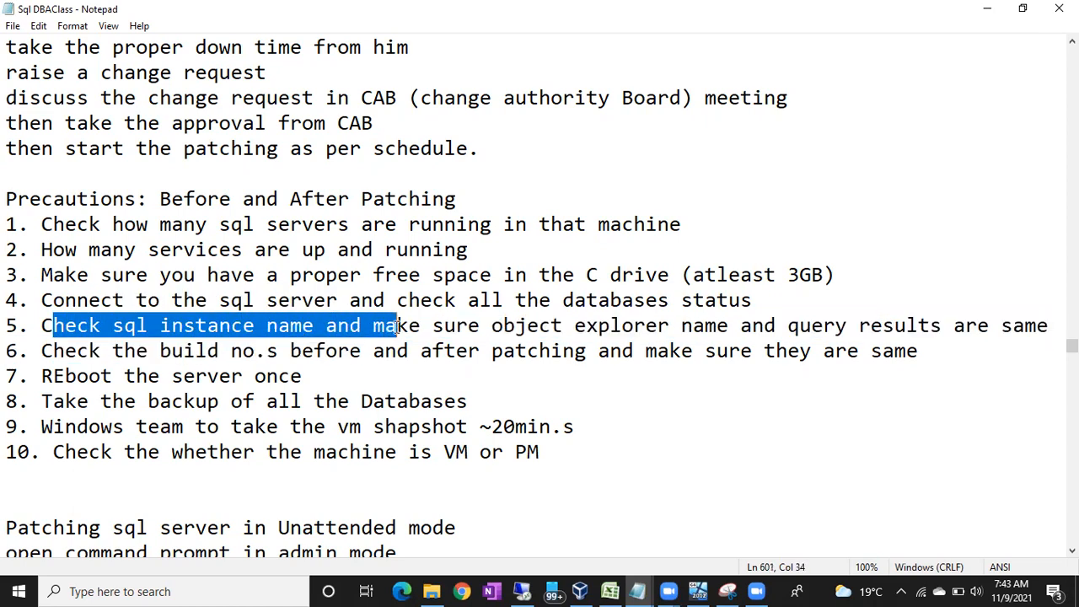
{"action": "left_click_drag", "start_coordinate": [740, 330], "coordinate": [954, 331]}
Switch to the Remote Desktop session running SQL Server Management Studio, make it full screen and select the default server instance.
{"action": "left_click", "coordinate": [530, 586]}
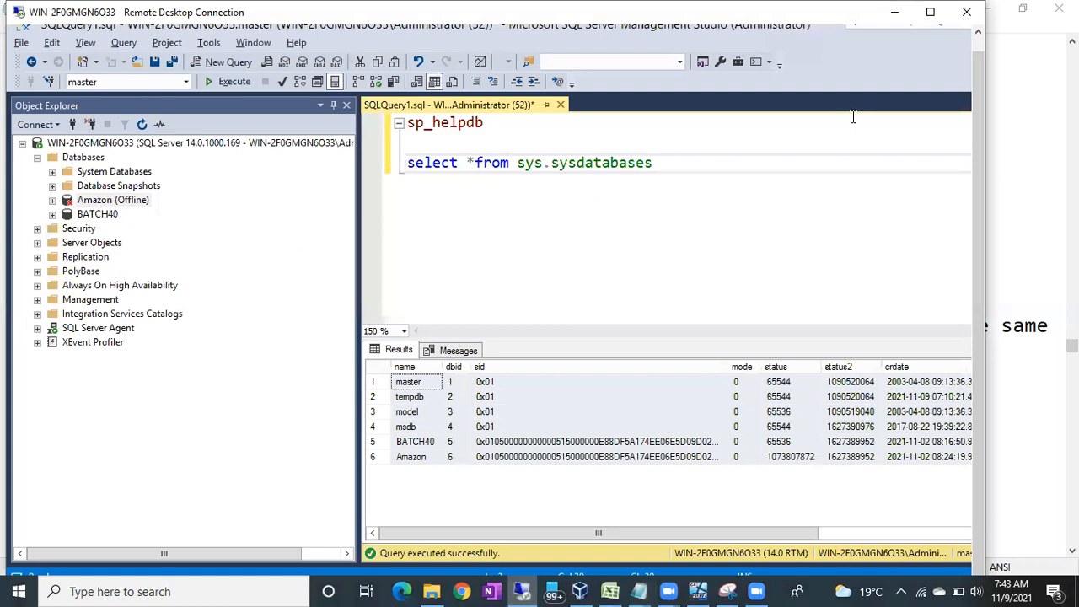
{"action": "left_click", "coordinate": [930, 11]}
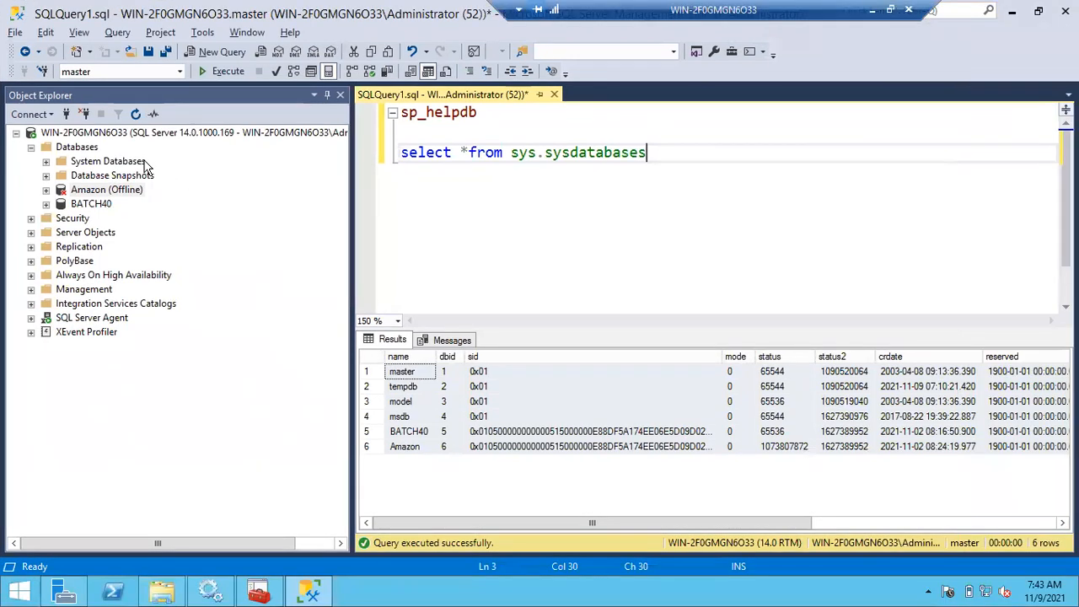
{"action": "left_click", "coordinate": [71, 133]}
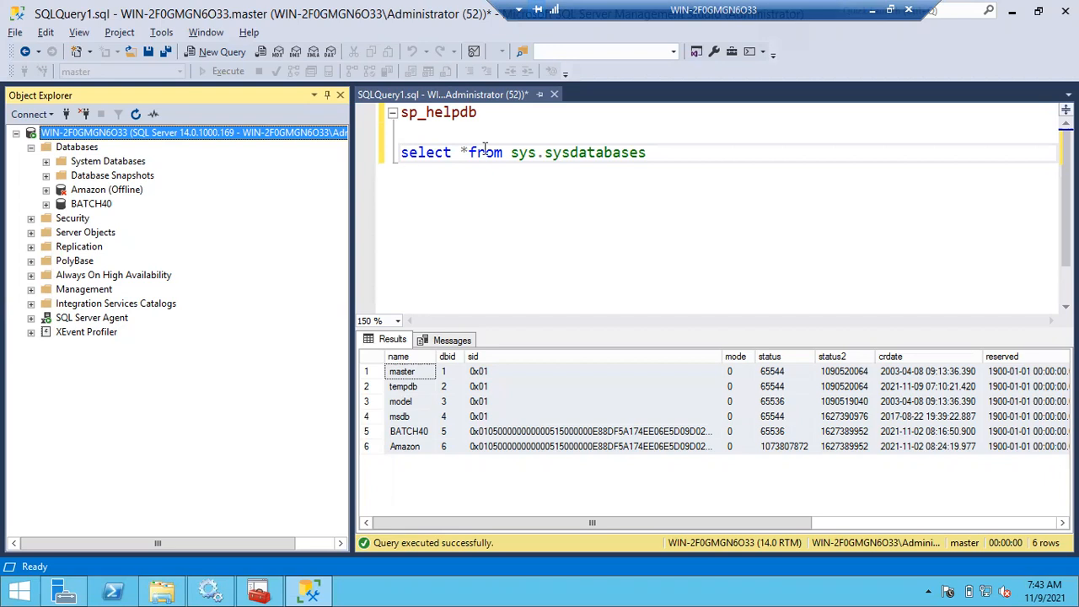
{"action": "left_click", "coordinate": [671, 160]}
{"action": "key", "text": "Return"}
{"action": "key", "text": "Return"}
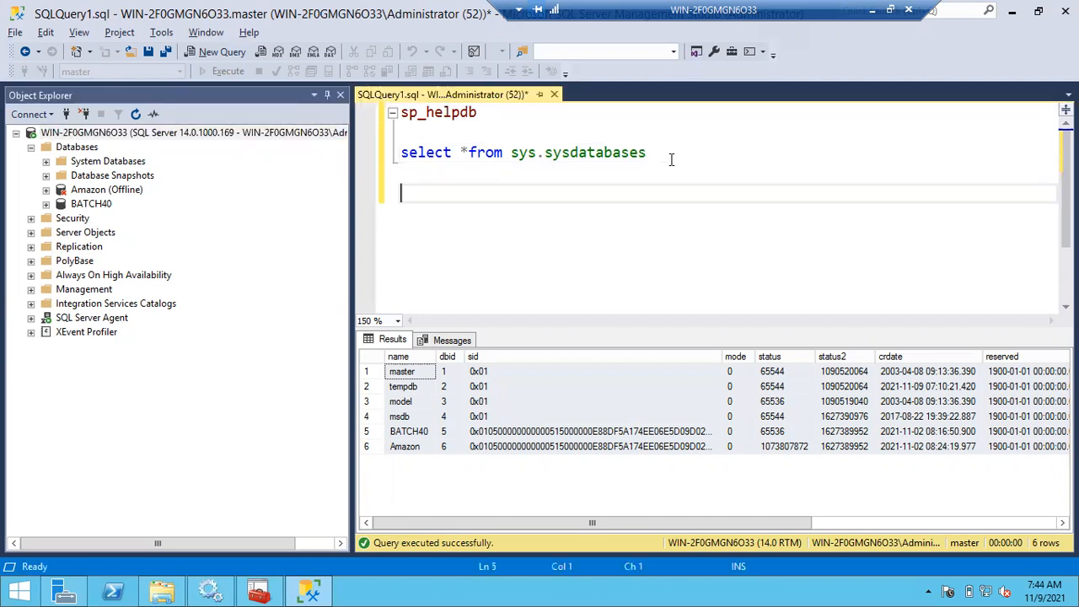
{"action": "type", "text": "sele"}
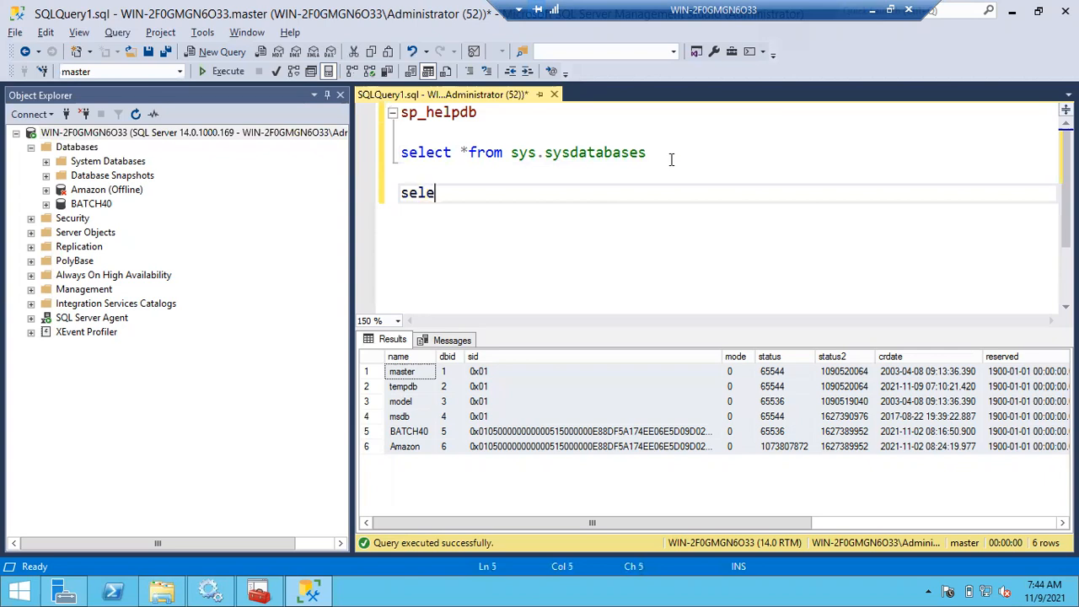
{"action": "type", "text": "ct @@server"}
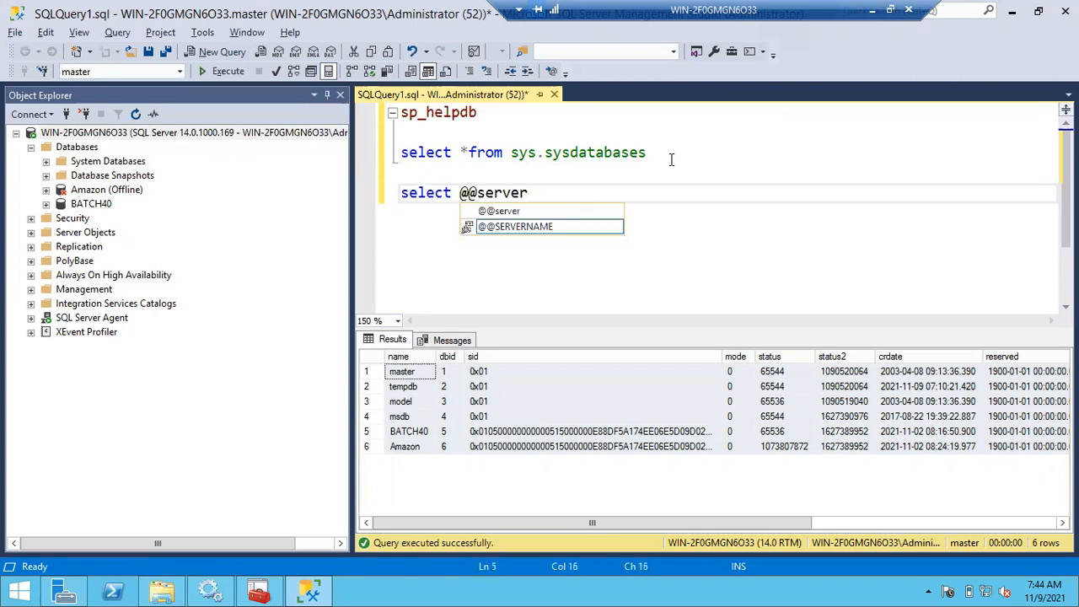
{"action": "key", "text": "Tab"}
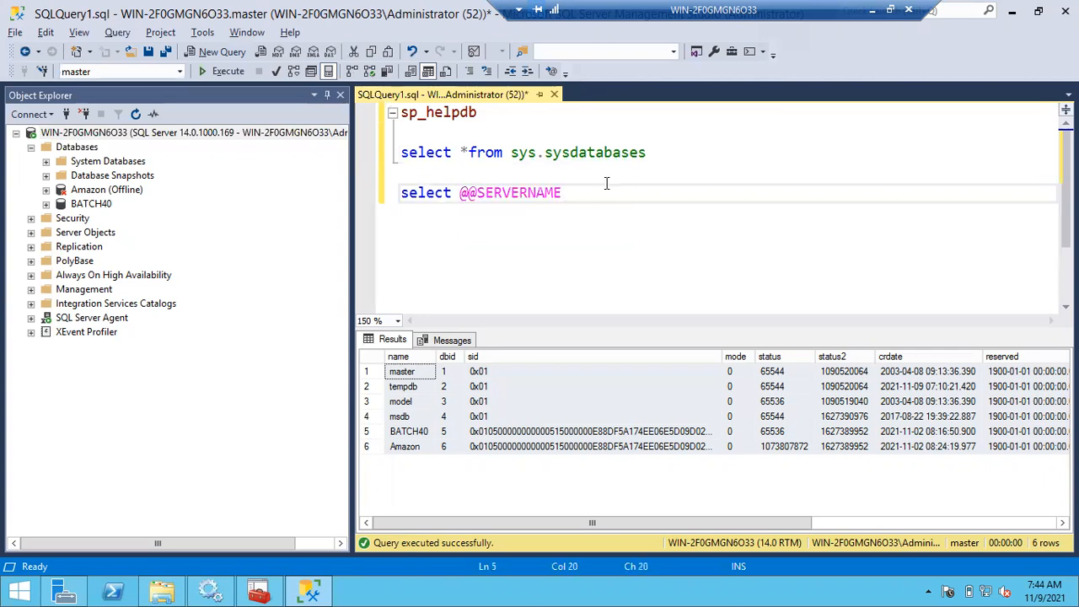
{"action": "left_click", "coordinate": [380, 198]}
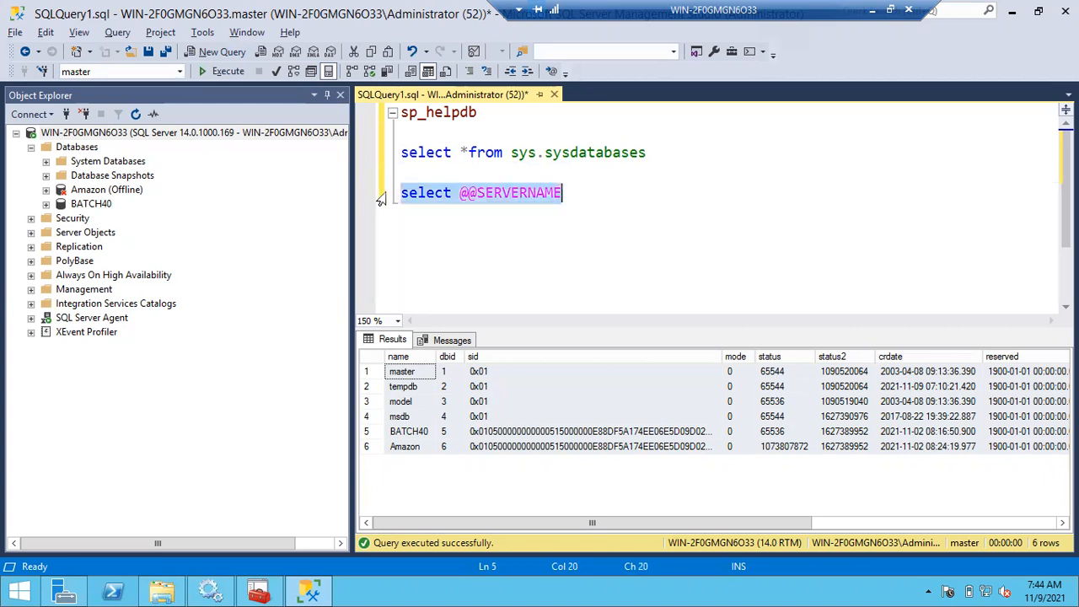
{"action": "key", "text": "F5"}
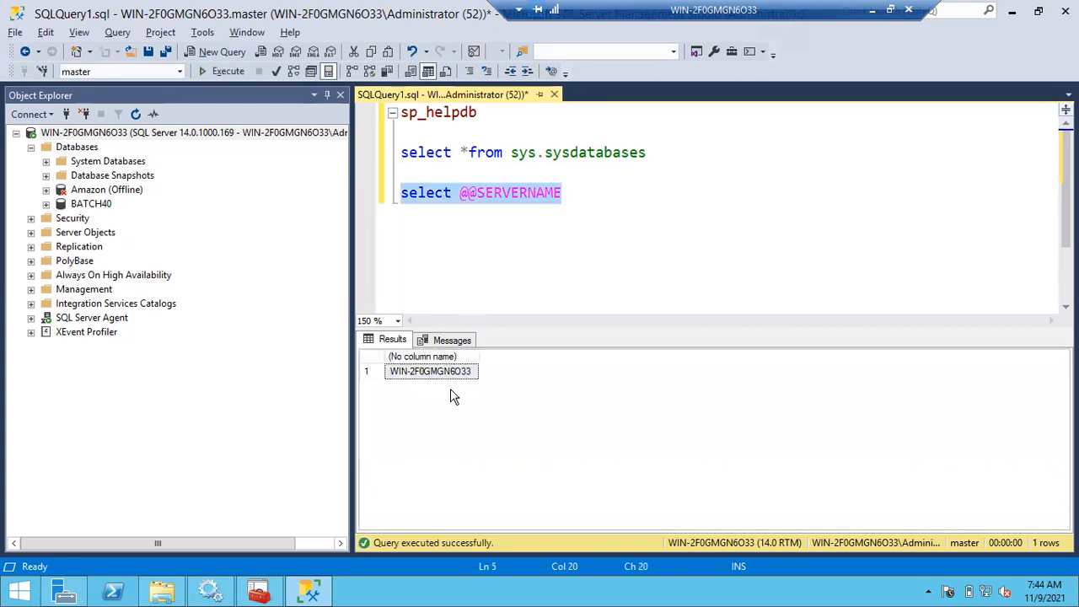
Compare the server name returned by the query with the default instance's name in Object Explorer.
{"action": "left_click", "coordinate": [436, 377]}
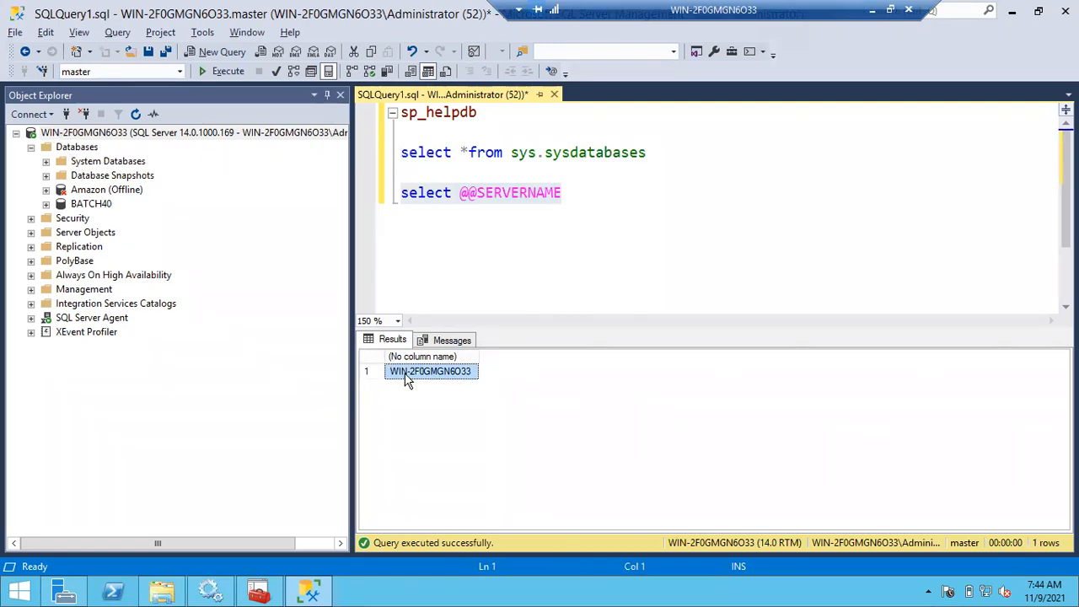
{"action": "left_click", "coordinate": [61, 135]}
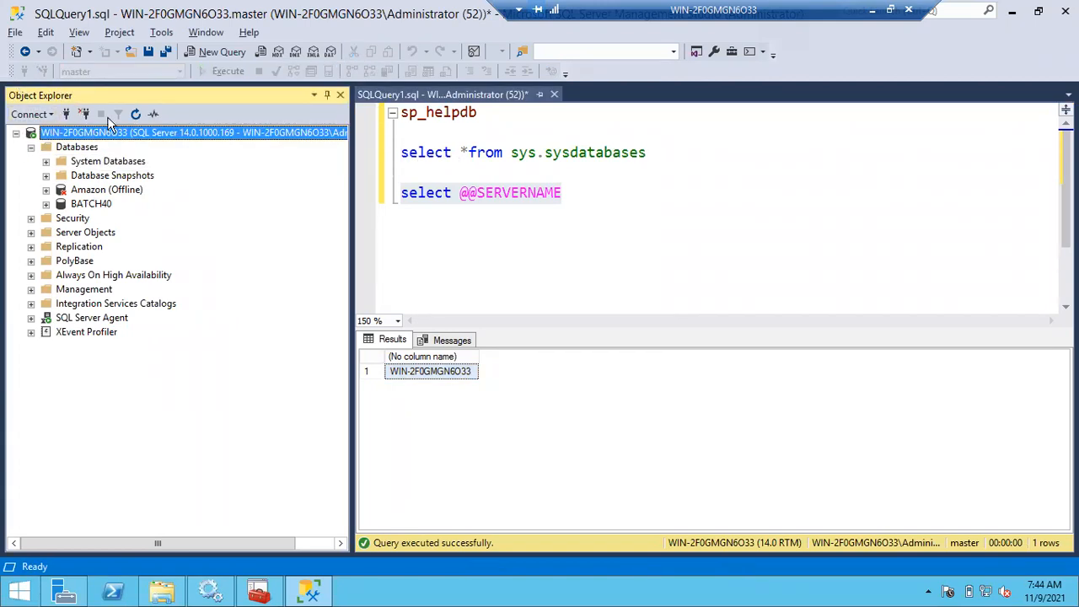
{"action": "left_click", "coordinate": [435, 380]}
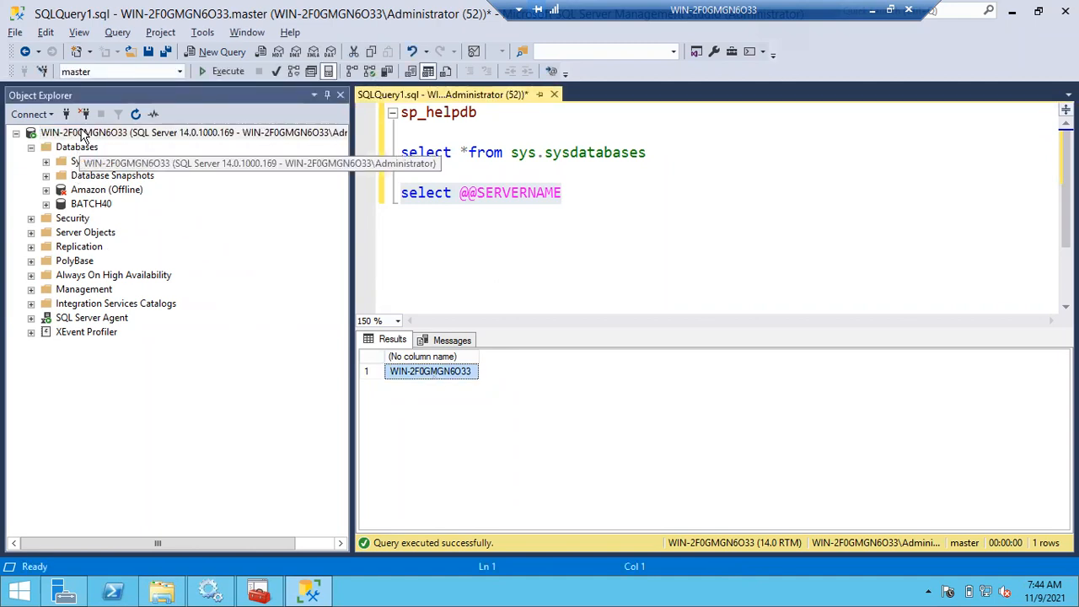
{"action": "left_click", "coordinate": [81, 133]}
{"action": "left_click", "coordinate": [444, 377]}
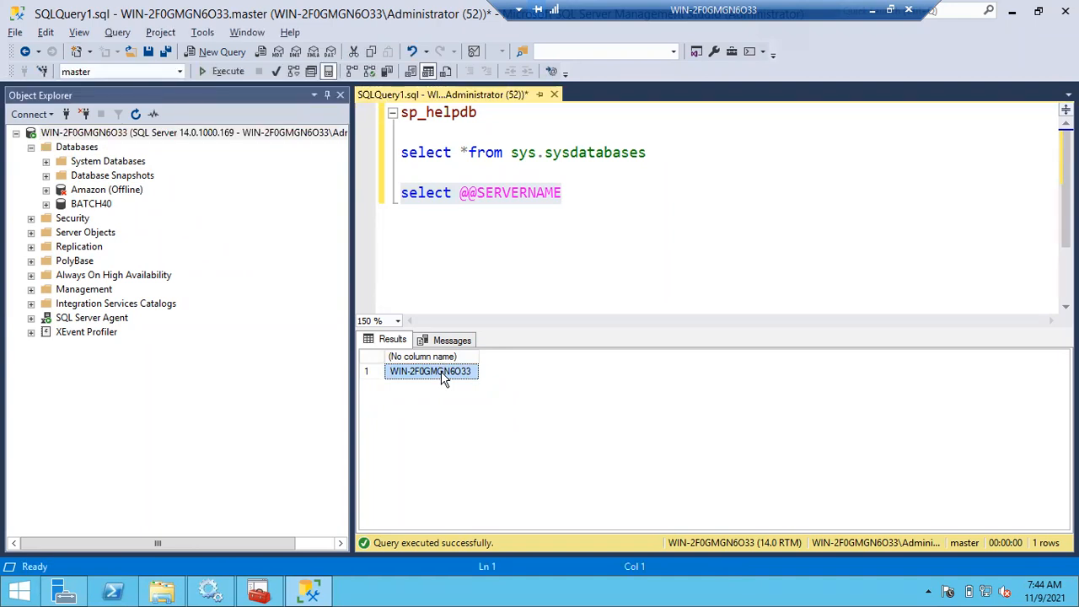
{"action": "left_click", "coordinate": [76, 135]}
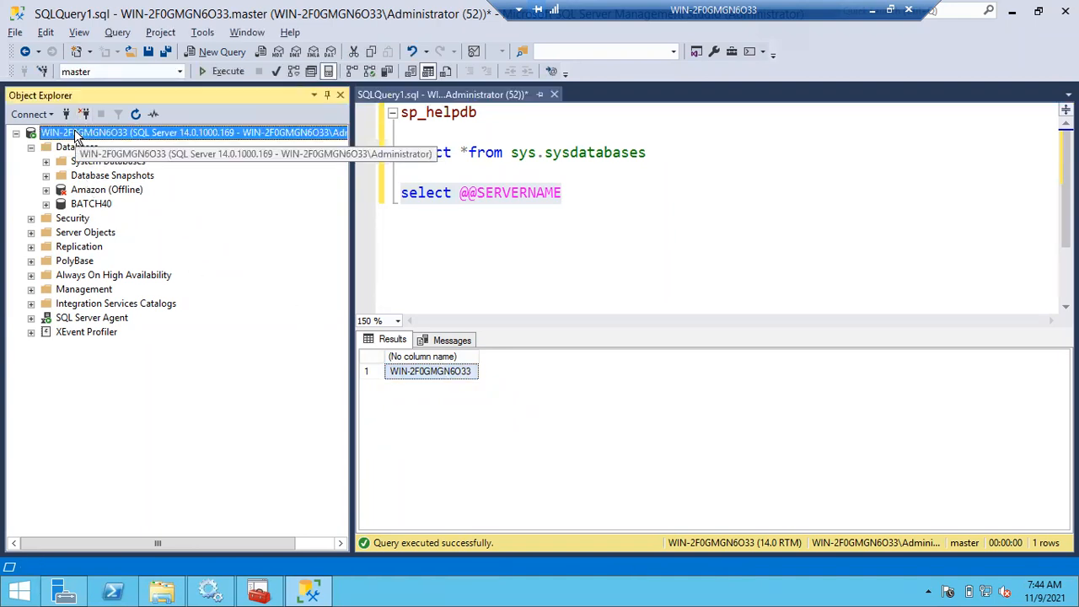
{"action": "left_click", "coordinate": [419, 377]}
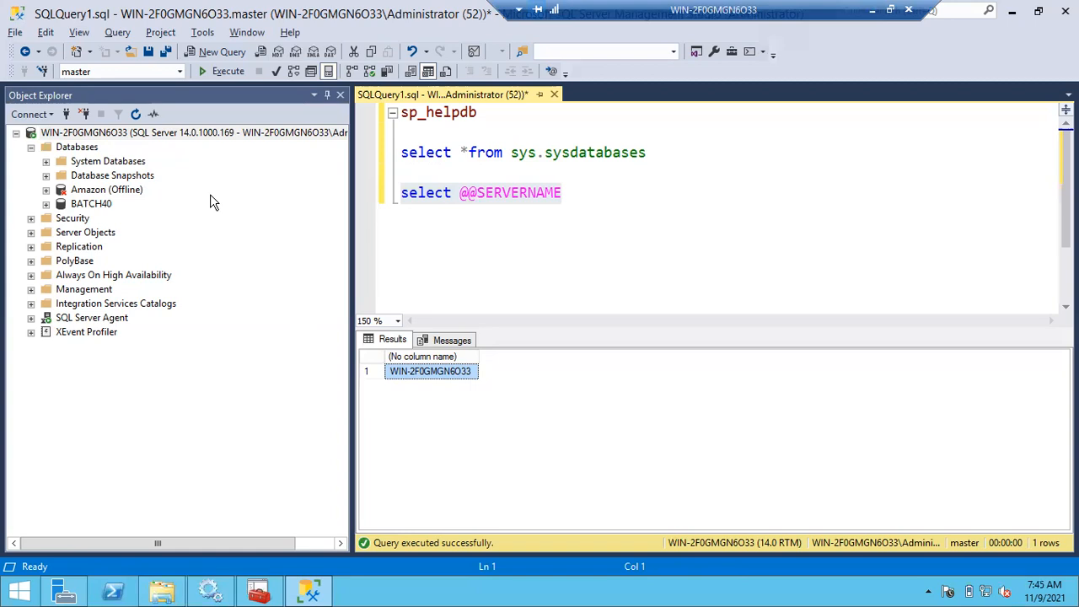
{"action": "left_click", "coordinate": [107, 136]}
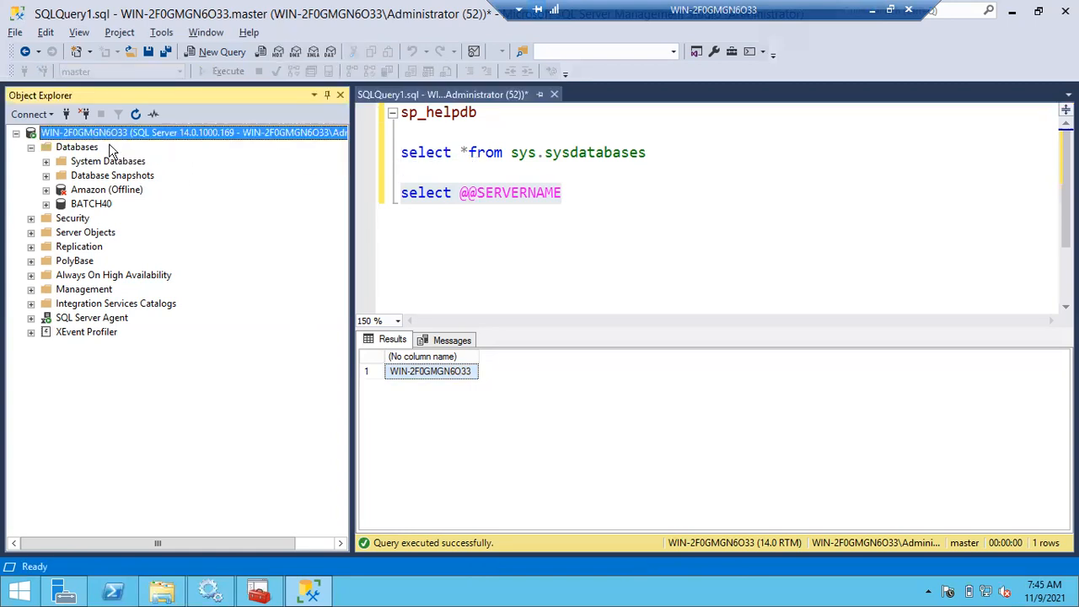
{"action": "left_click", "coordinate": [444, 379]}
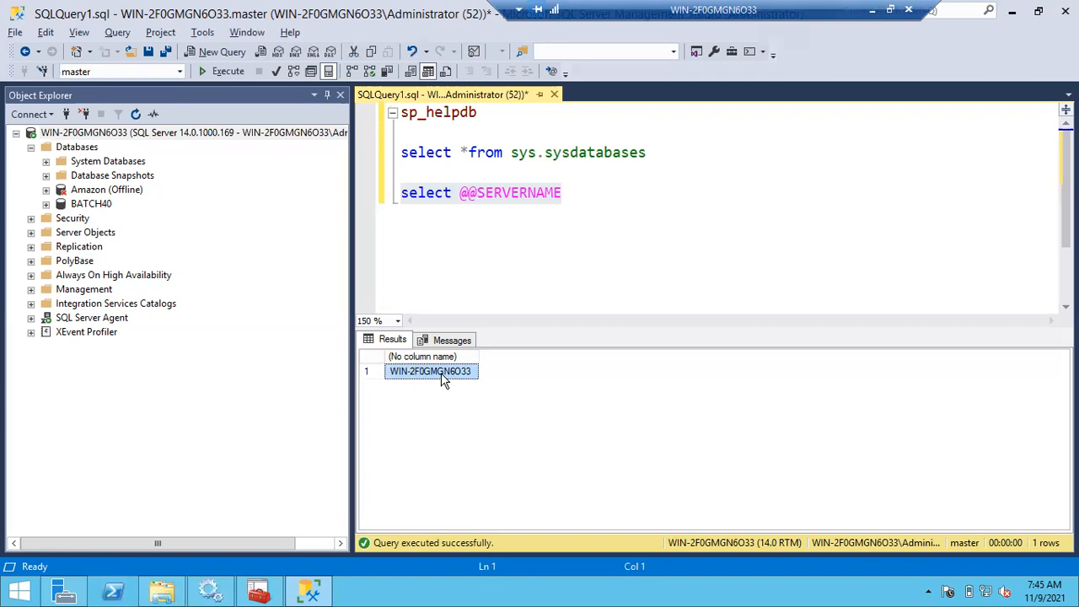
{"action": "left_click", "coordinate": [77, 135]}
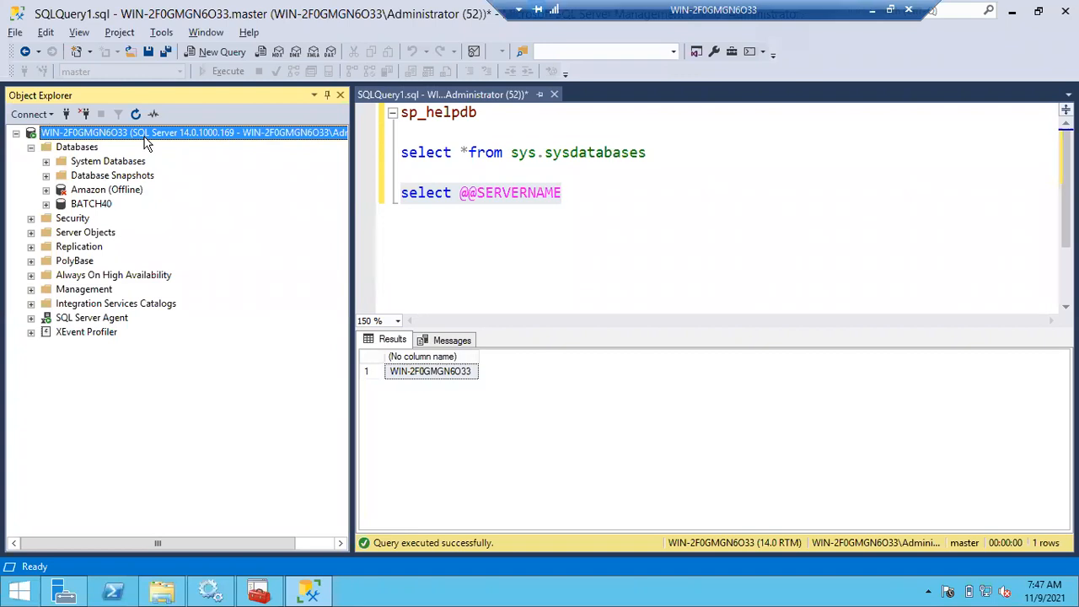
{"action": "left_click", "coordinate": [16, 133]}
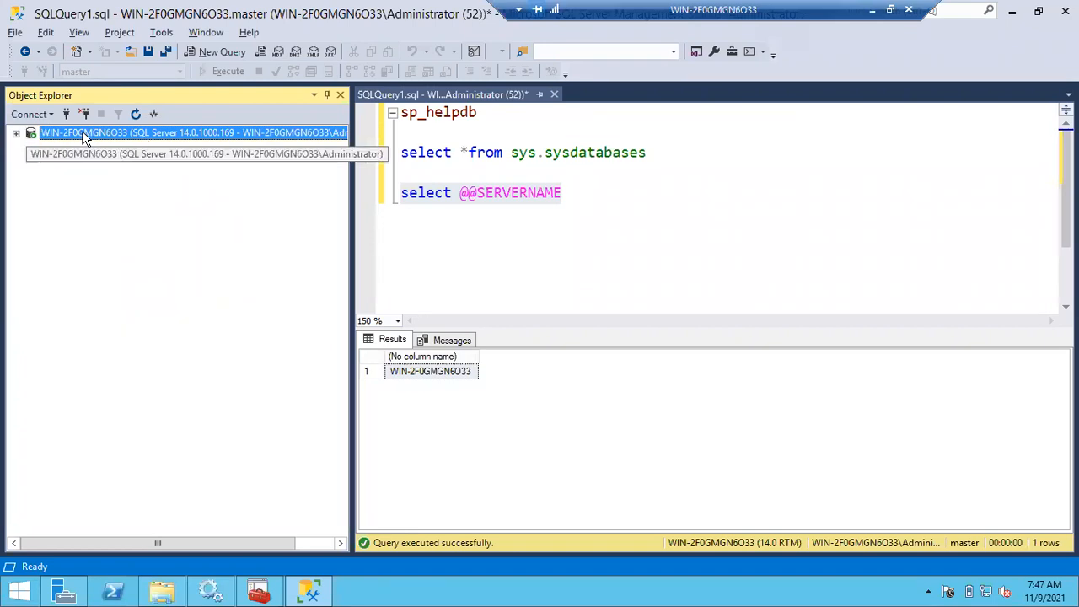
{"action": "left_click", "coordinate": [16, 134]}
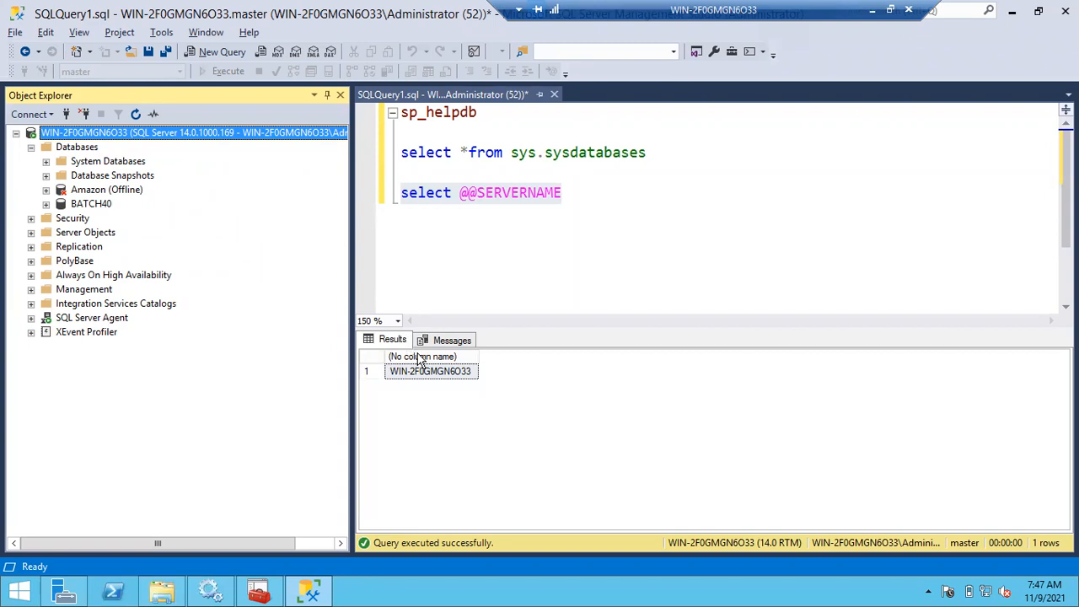
{"action": "left_click", "coordinate": [433, 377]}
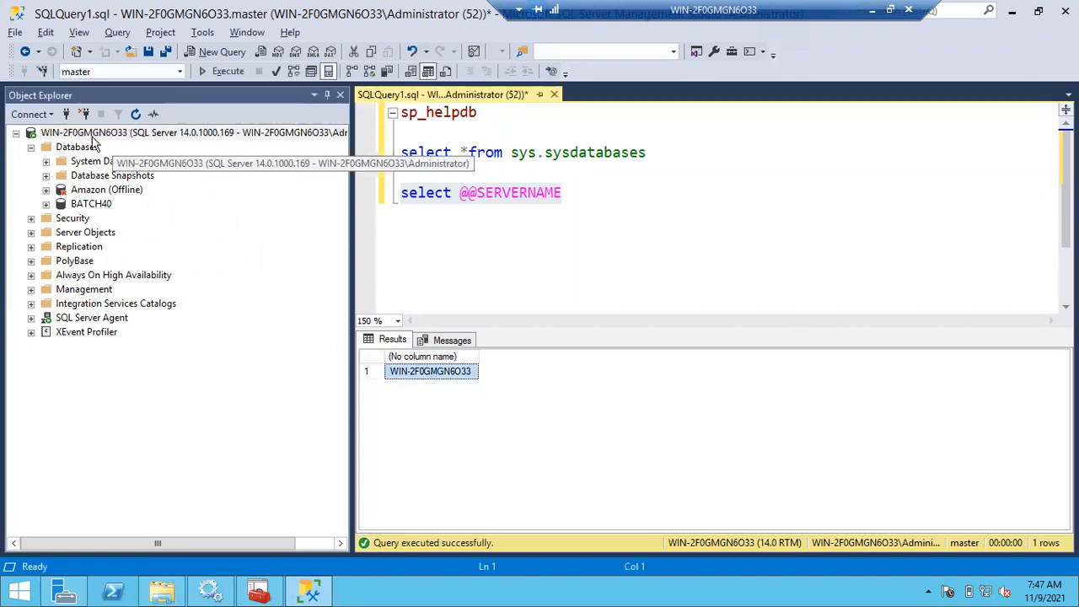
{"action": "left_click", "coordinate": [95, 135]}
{"action": "left_click", "coordinate": [405, 374]}
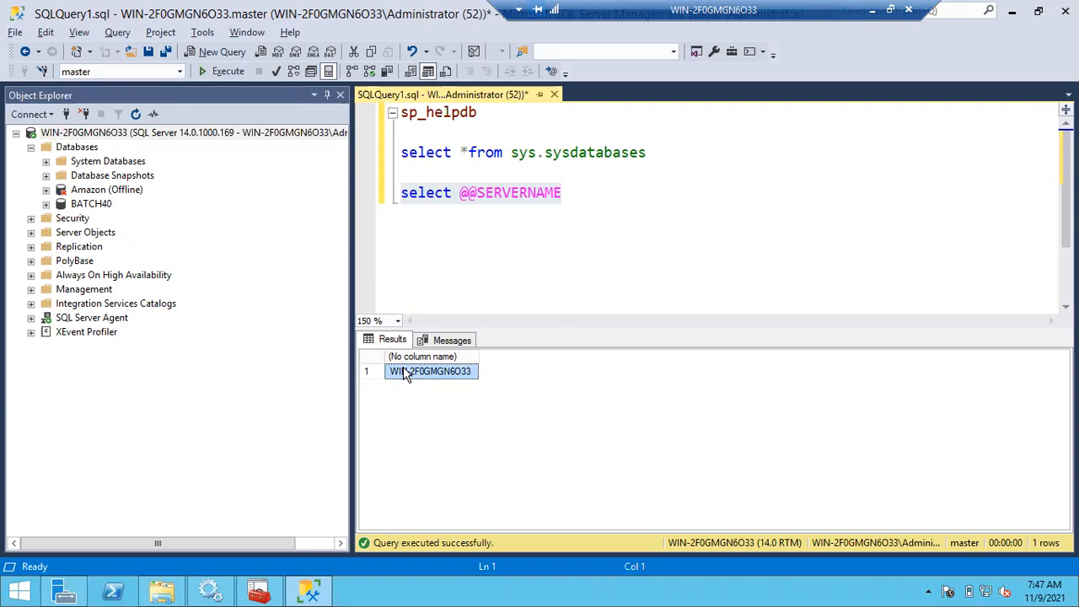
{"action": "left_click", "coordinate": [131, 139]}
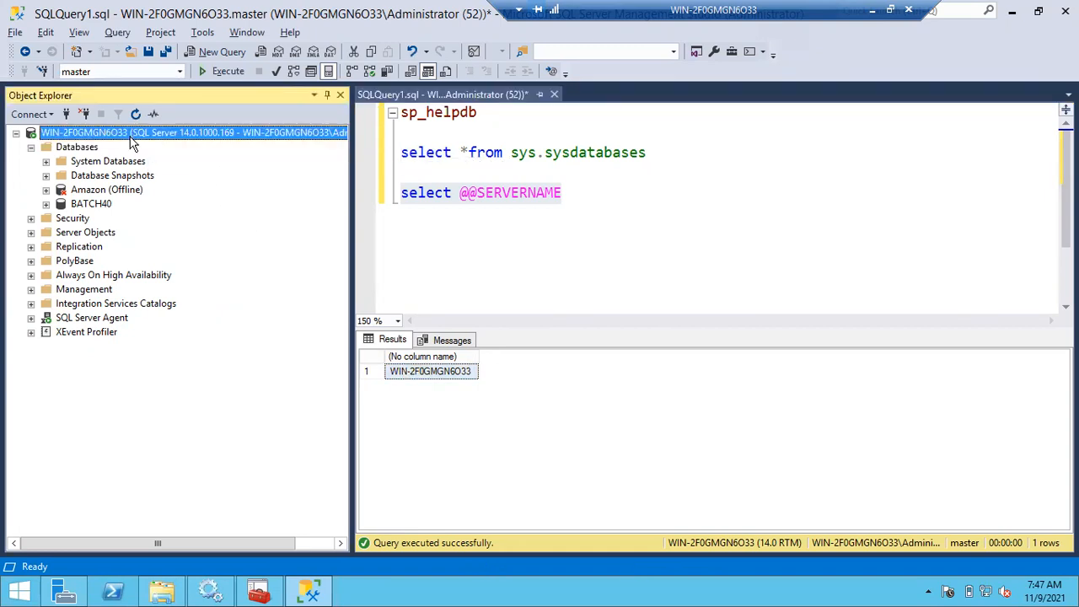
{"action": "left_click", "coordinate": [405, 377]}
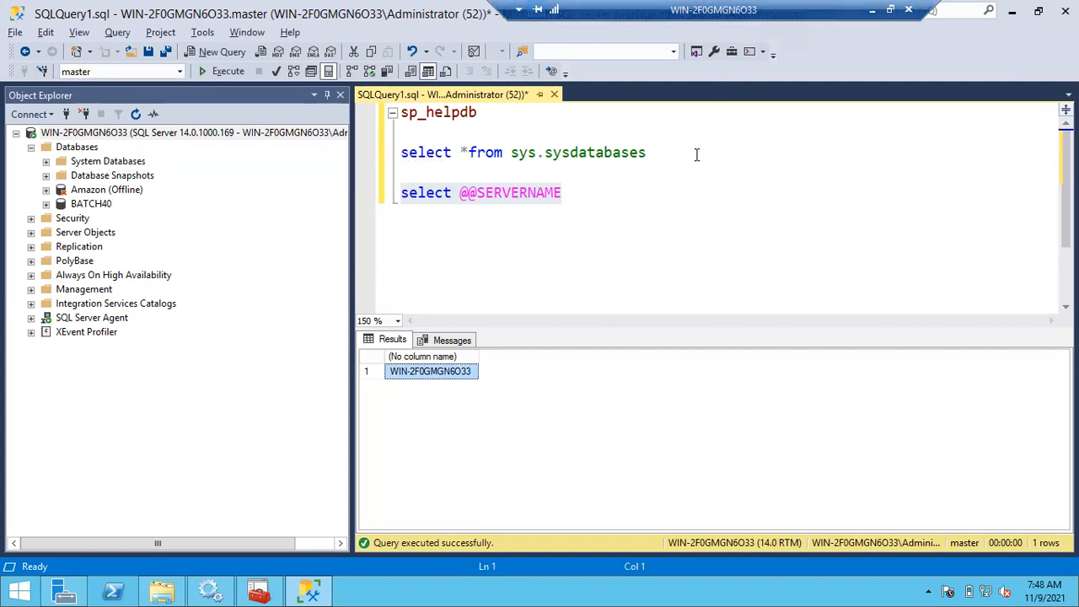
{"action": "left_click", "coordinate": [88, 134]}
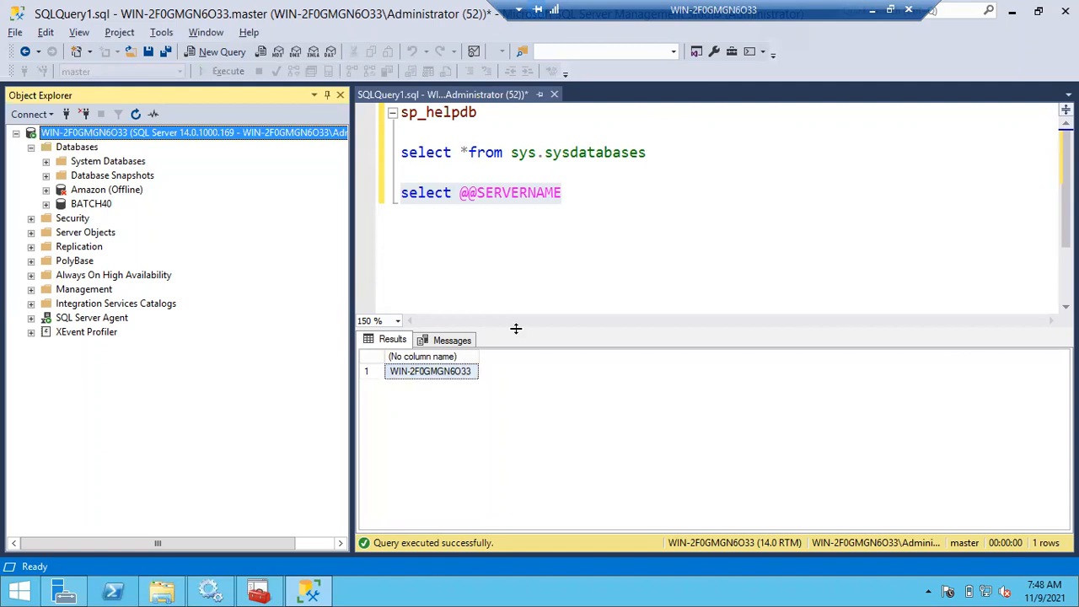
{"action": "left_click", "coordinate": [442, 376]}
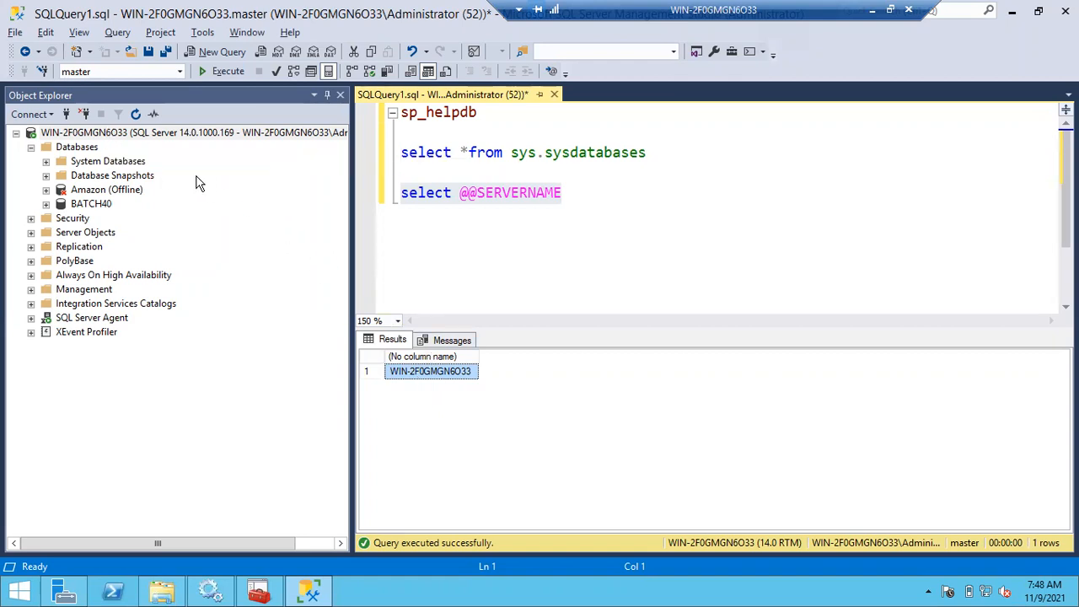
Connect Object Explorer to the Database Engine instance .\BATCH40.
{"action": "left_click", "coordinate": [67, 113]}
{"action": "left_click", "coordinate": [710, 199]}
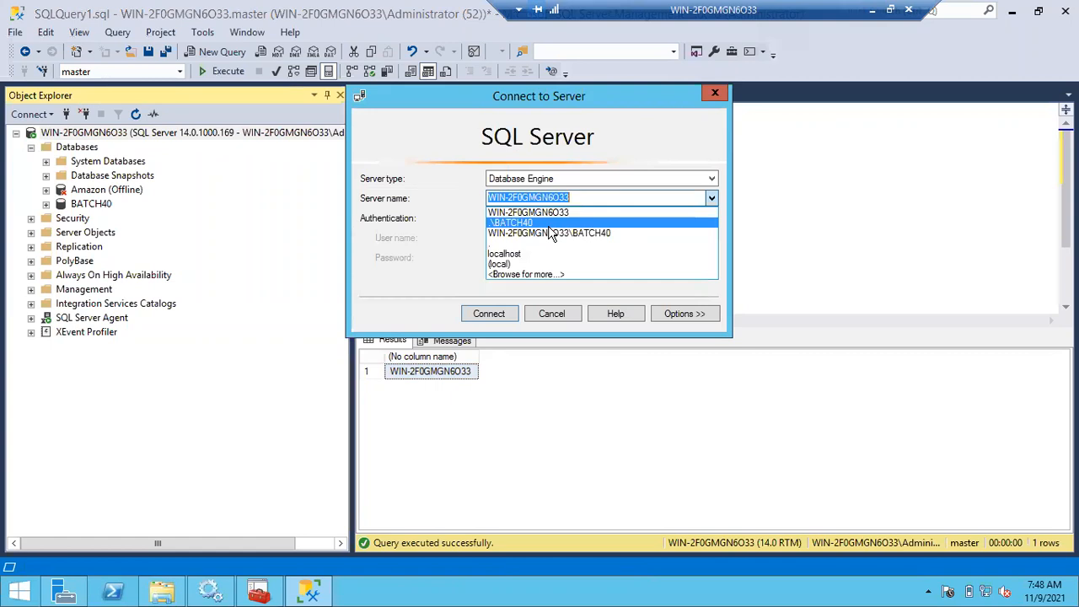
{"action": "left_click", "coordinate": [548, 226]}
{"action": "left_click", "coordinate": [490, 317]}
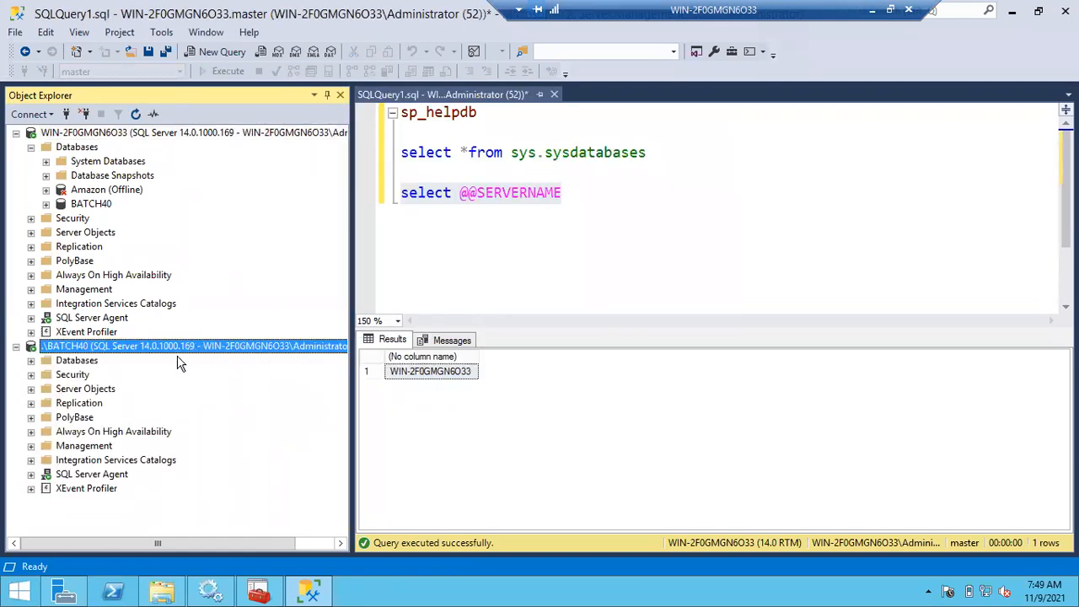
{"action": "key", "text": "ctrl+n"}
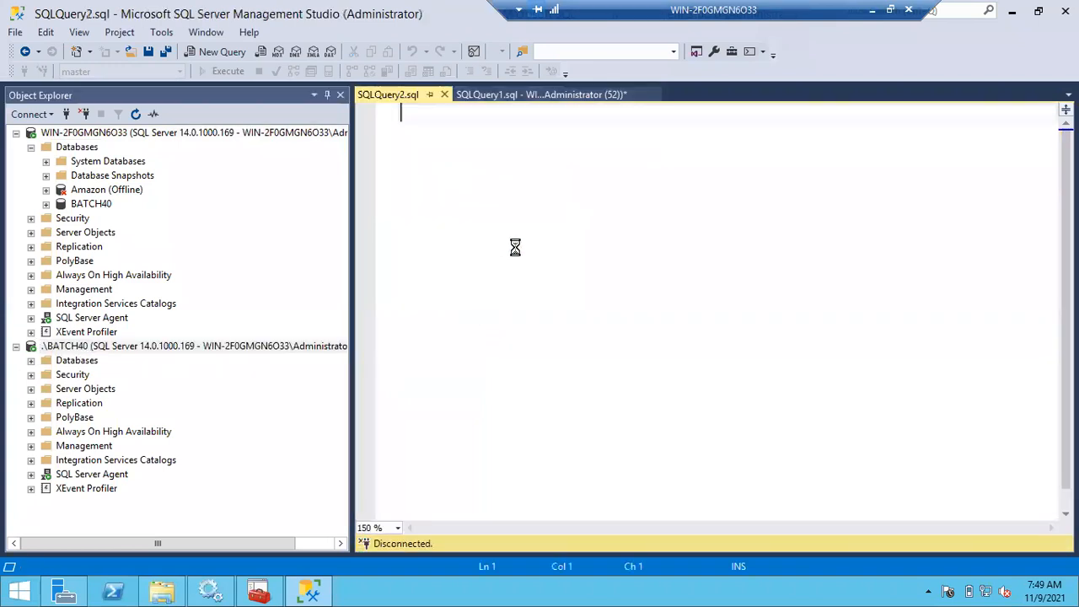
{"action": "type", "text": "select "}
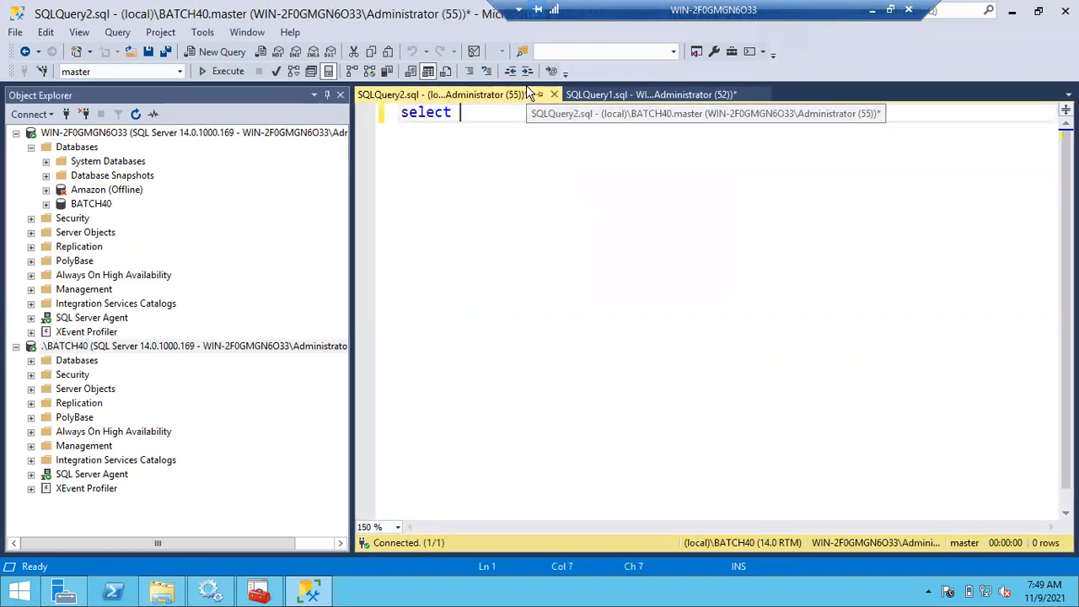
{"action": "type", "text": "@@server"}
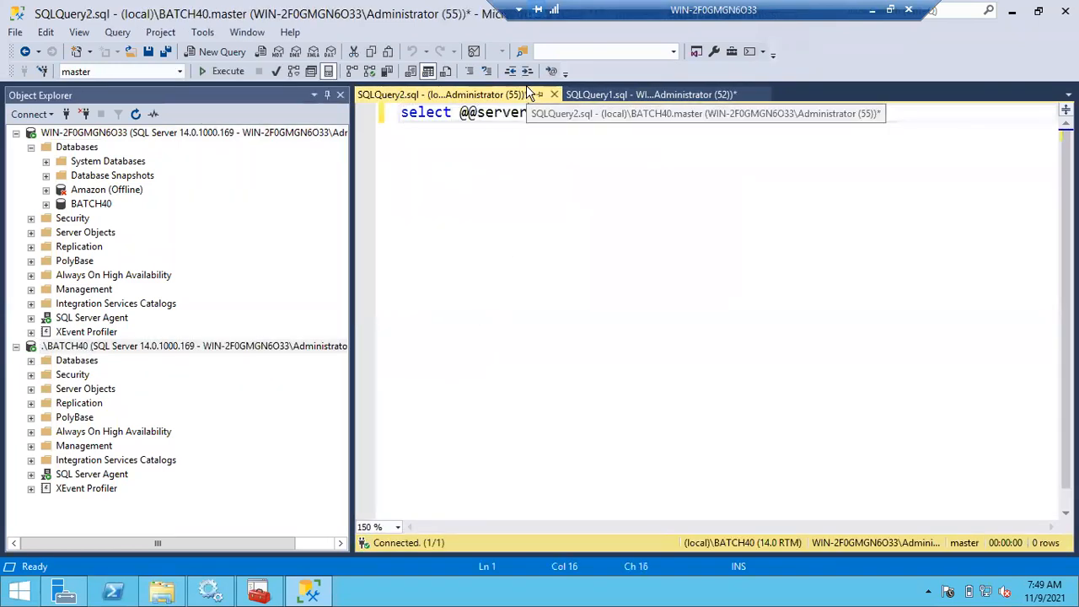
{"action": "type", "text": "name"}
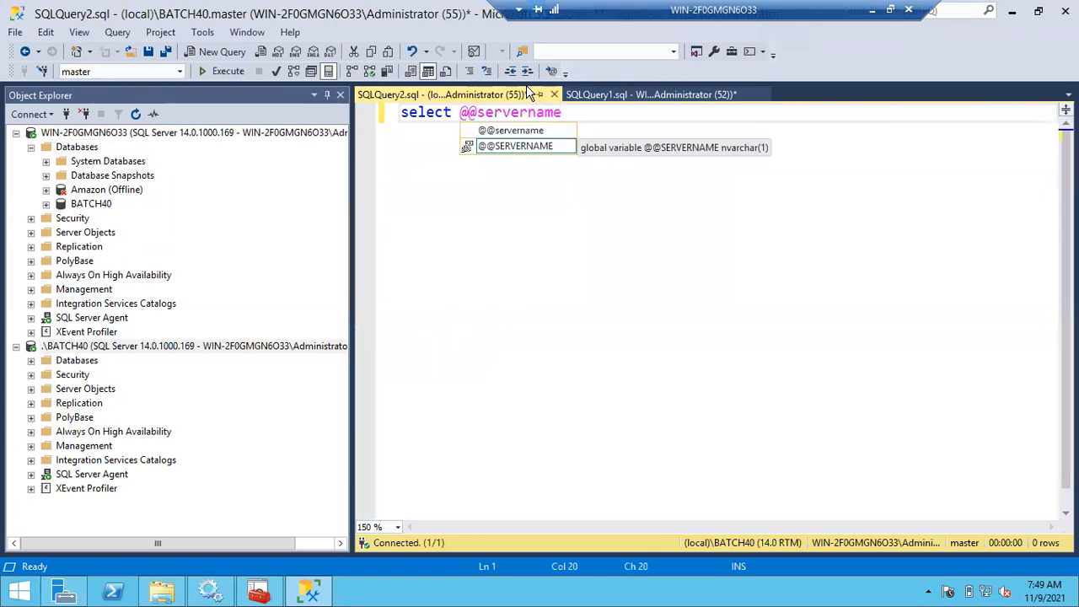
{"action": "key", "text": "F5"}
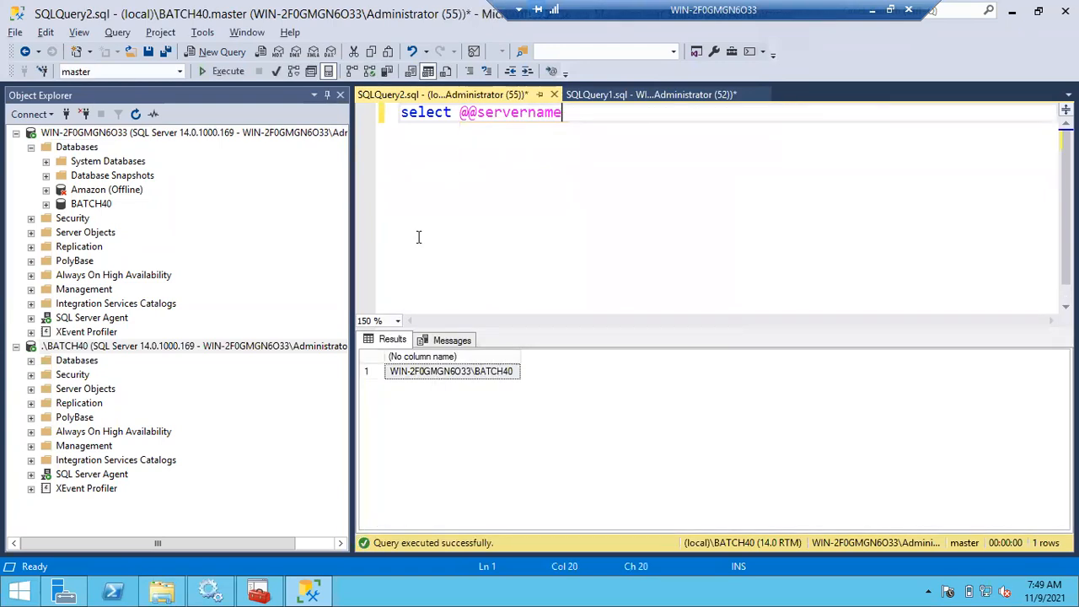
Disconnect the .\BATCH40 instance and reconnect Object Explorer to it under its full server name, WIN-2F0GMGN6O33\BATCH40.
{"action": "left_click", "coordinate": [459, 380]}
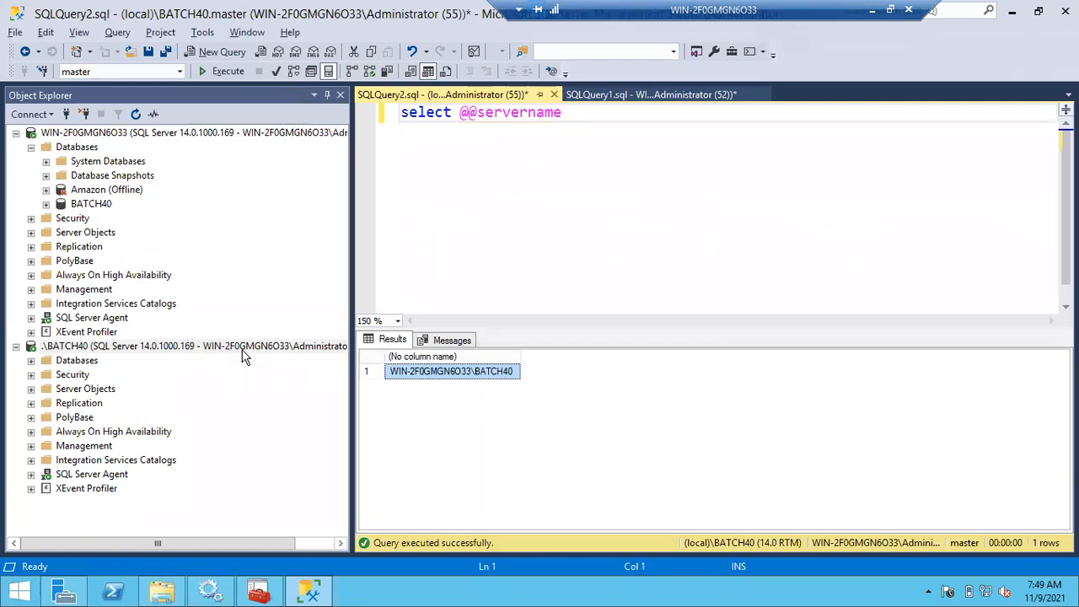
{"action": "left_click", "coordinate": [84, 347]}
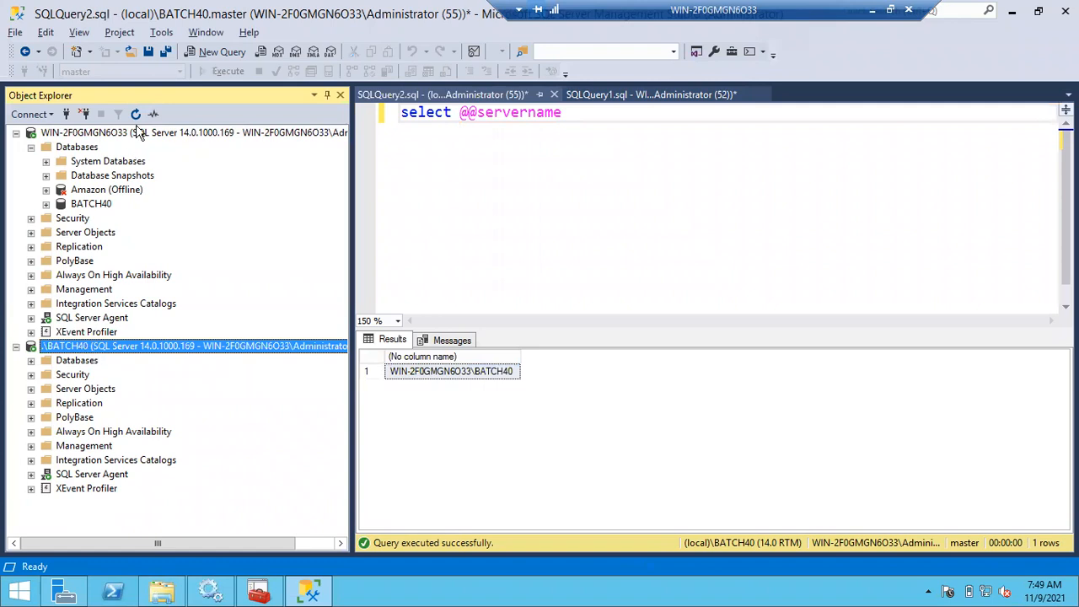
{"action": "left_click", "coordinate": [83, 115]}
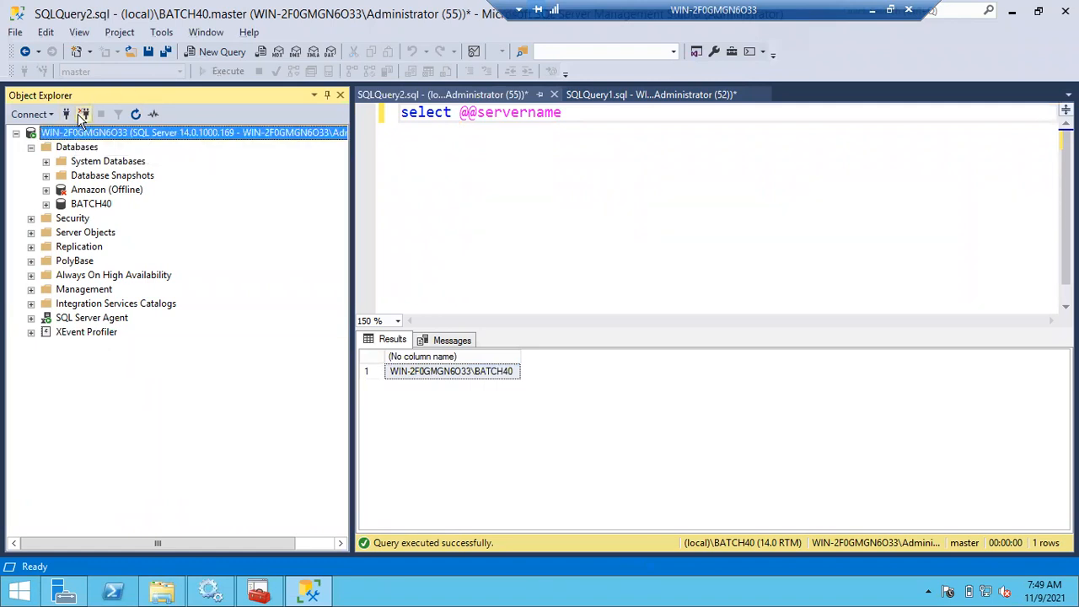
{"action": "left_click", "coordinate": [66, 114]}
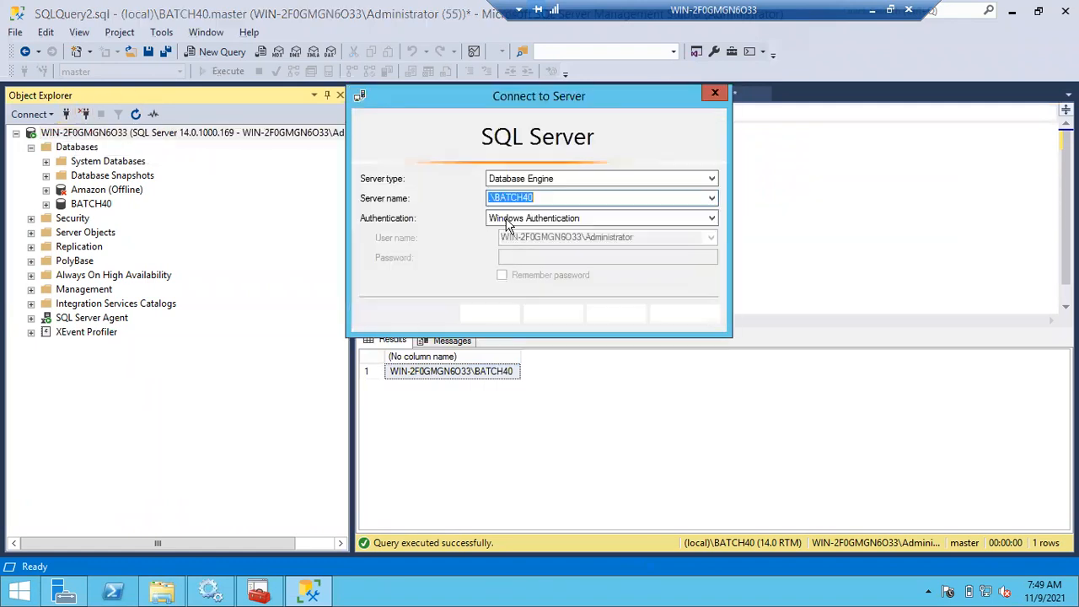
{"action": "left_click", "coordinate": [712, 198]}
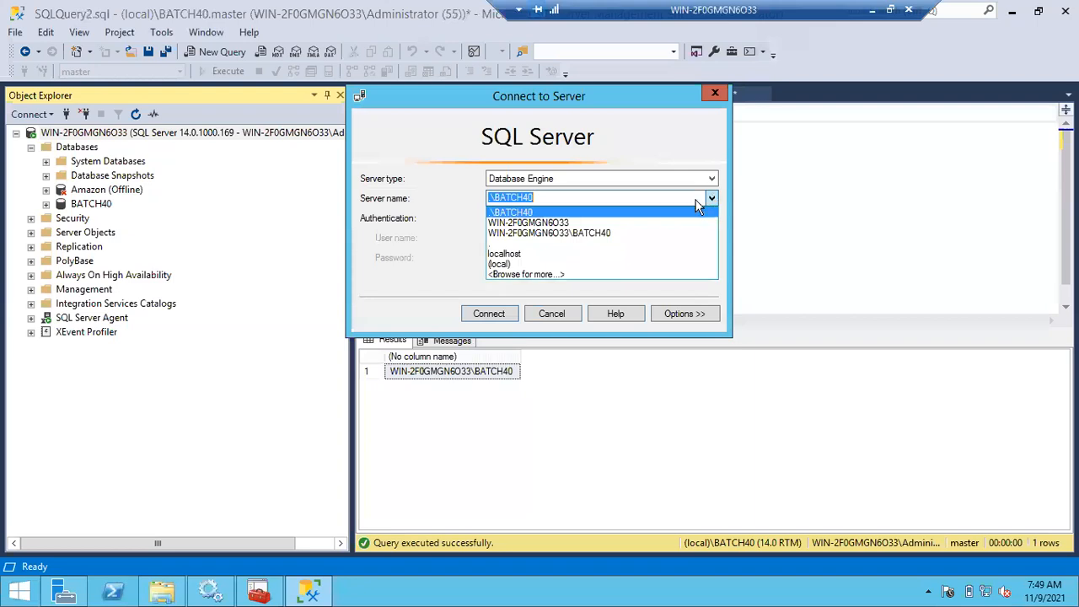
{"action": "left_click", "coordinate": [598, 228]}
{"action": "left_click", "coordinate": [481, 317]}
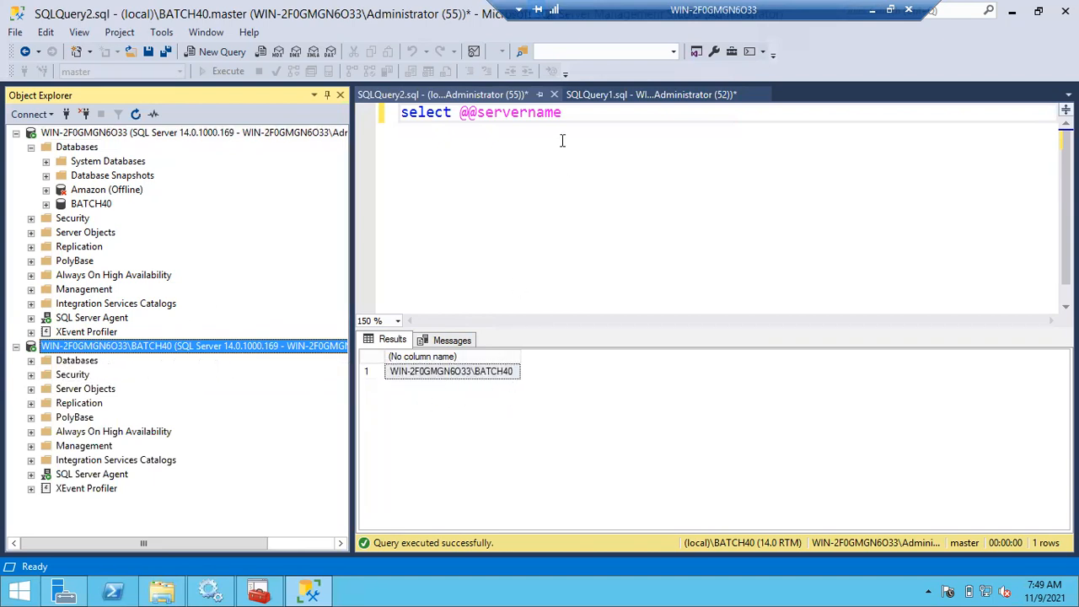
{"action": "left_click_drag", "start_coordinate": [596, 113], "coordinate": [402, 113]}
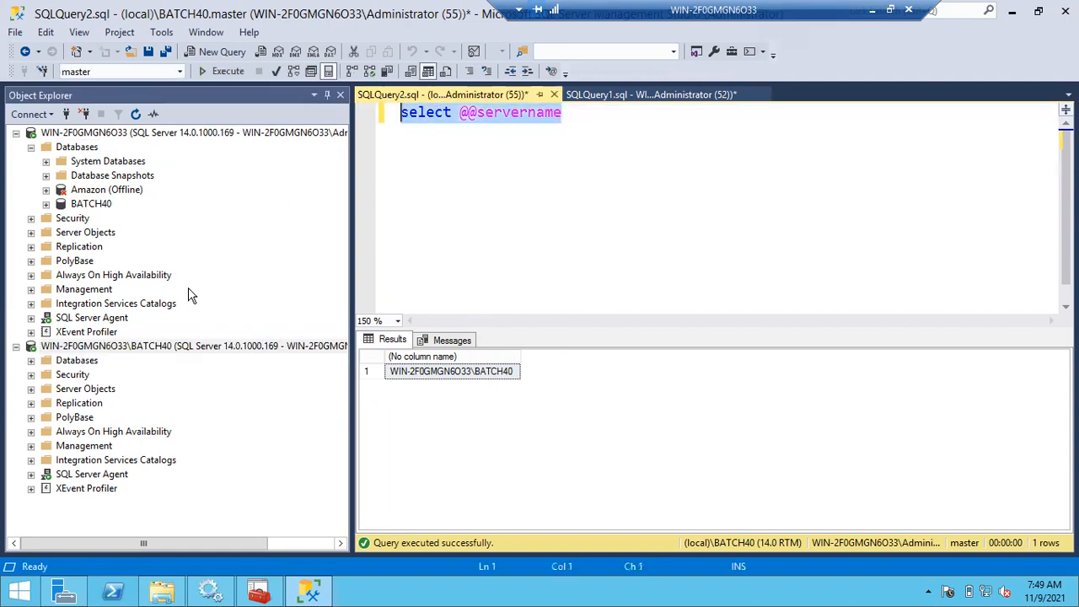
{"action": "left_click", "coordinate": [108, 346]}
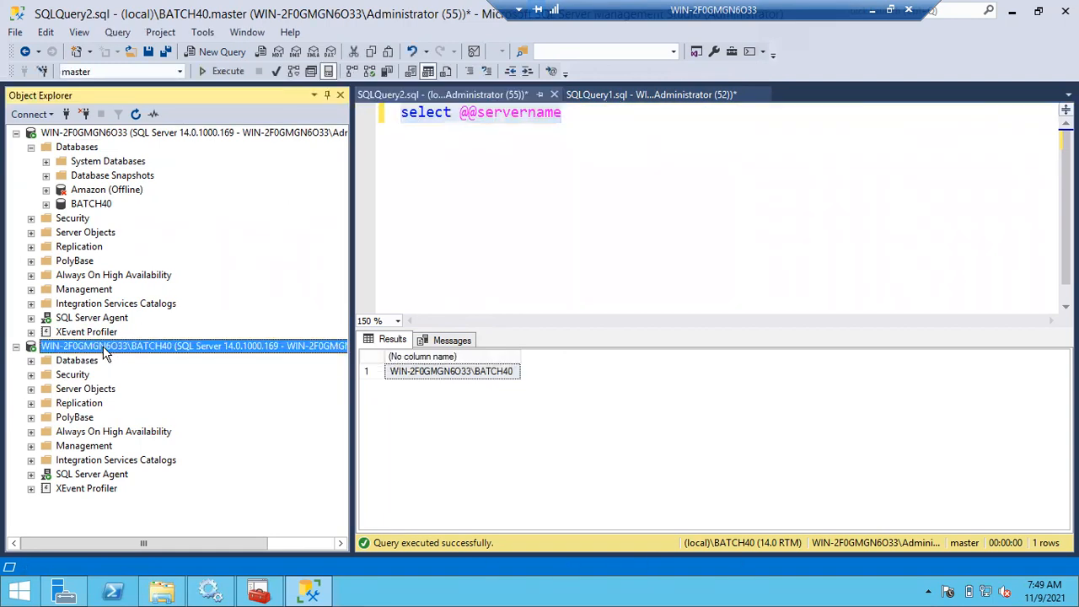
{"action": "left_click", "coordinate": [438, 371]}
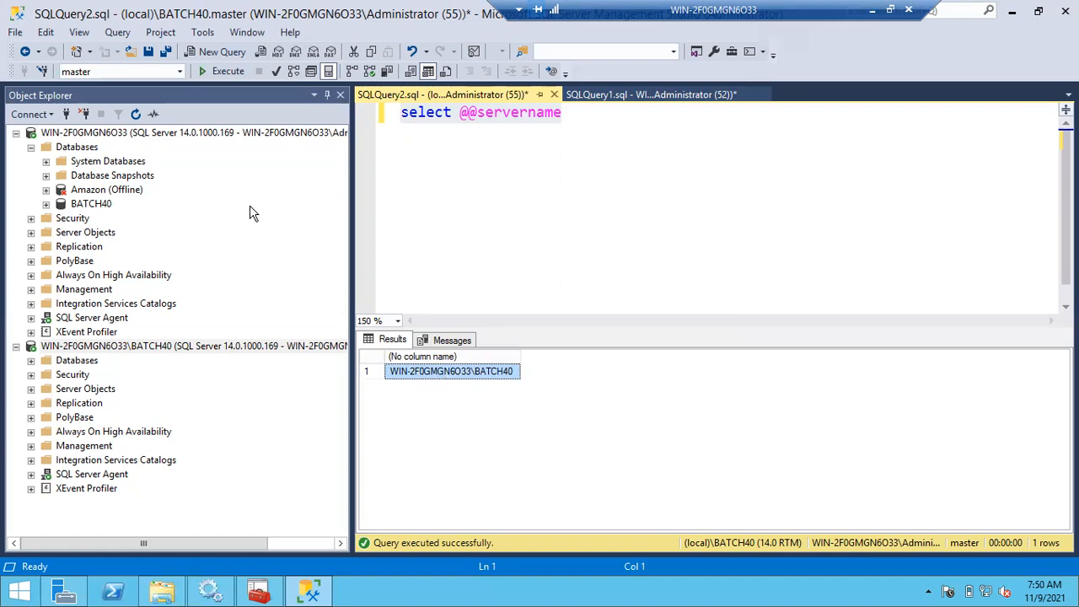
{"action": "left_click", "coordinate": [613, 96]}
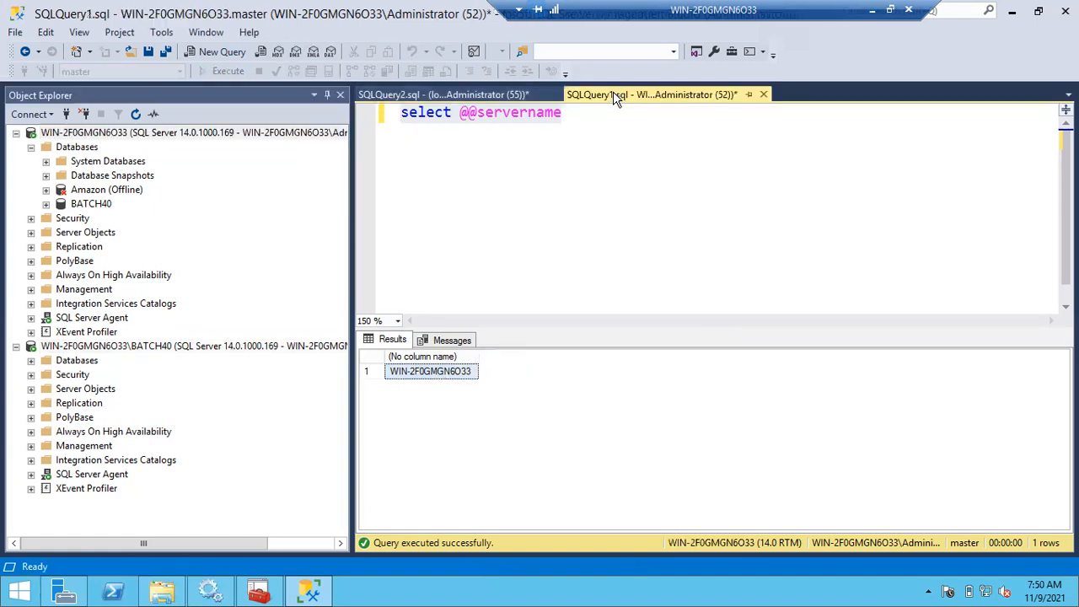
{"action": "left_click", "coordinate": [592, 203]}
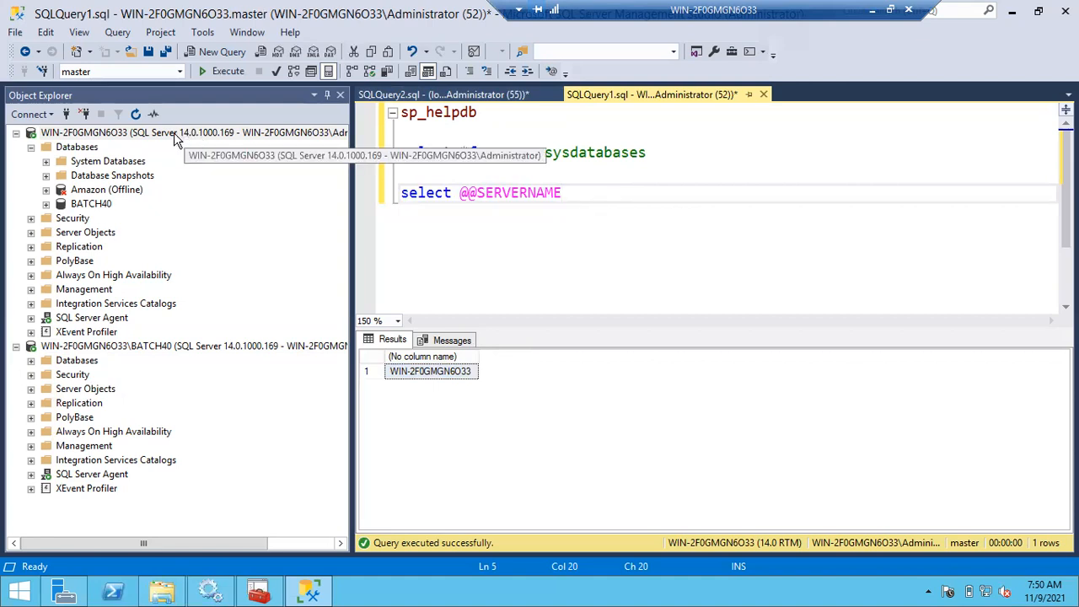
{"action": "key", "text": "Return"}
{"action": "key", "text": "Return"}
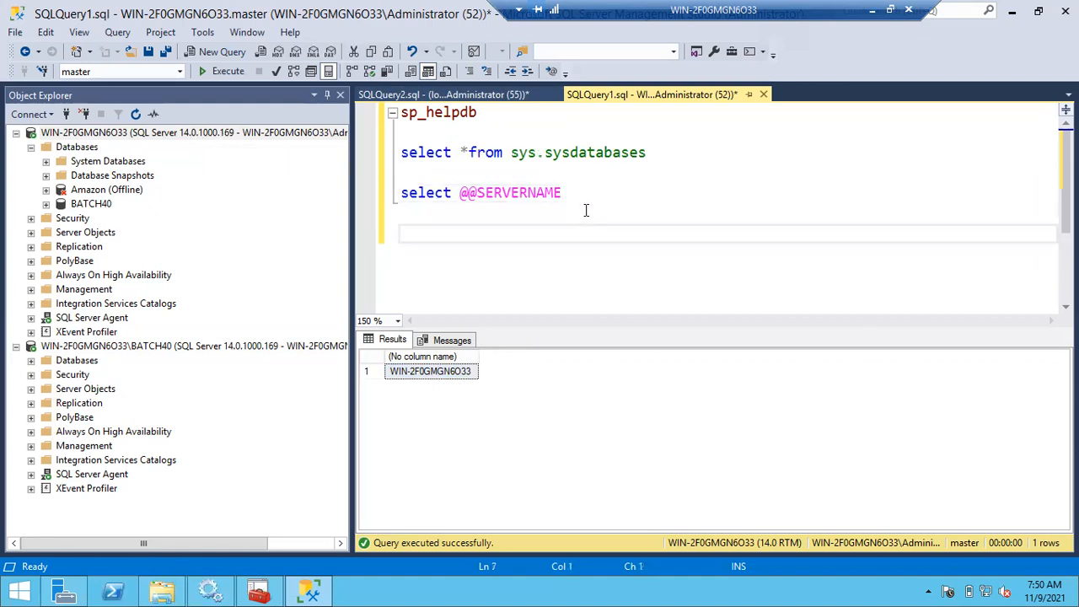
{"action": "type", "text": "select @@"}
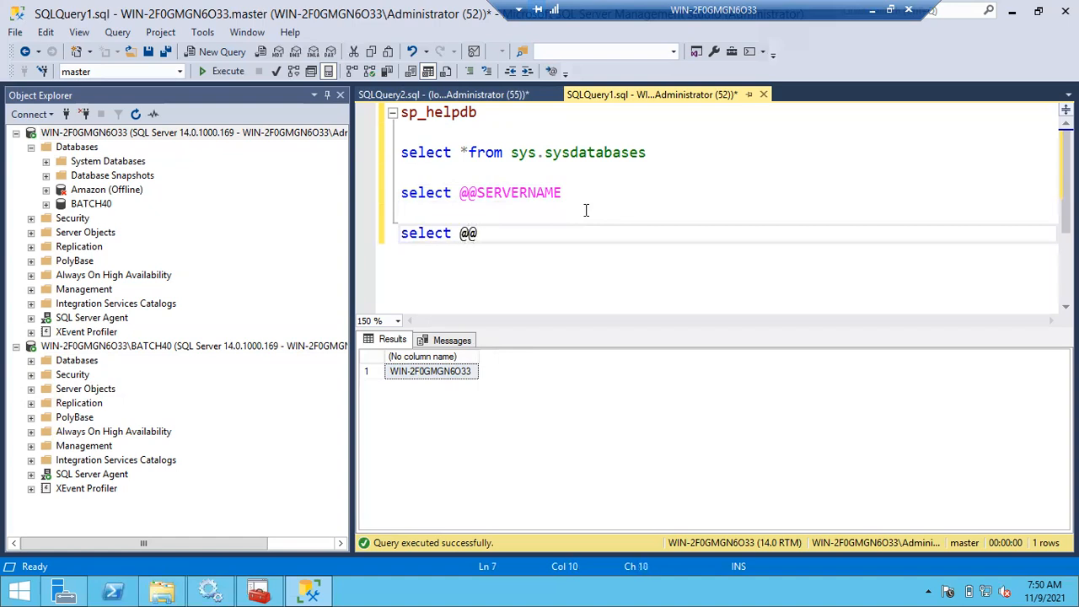
{"action": "type", "text": "versio"}
{"action": "key", "text": "Down"}
{"action": "key", "text": "Tab"}
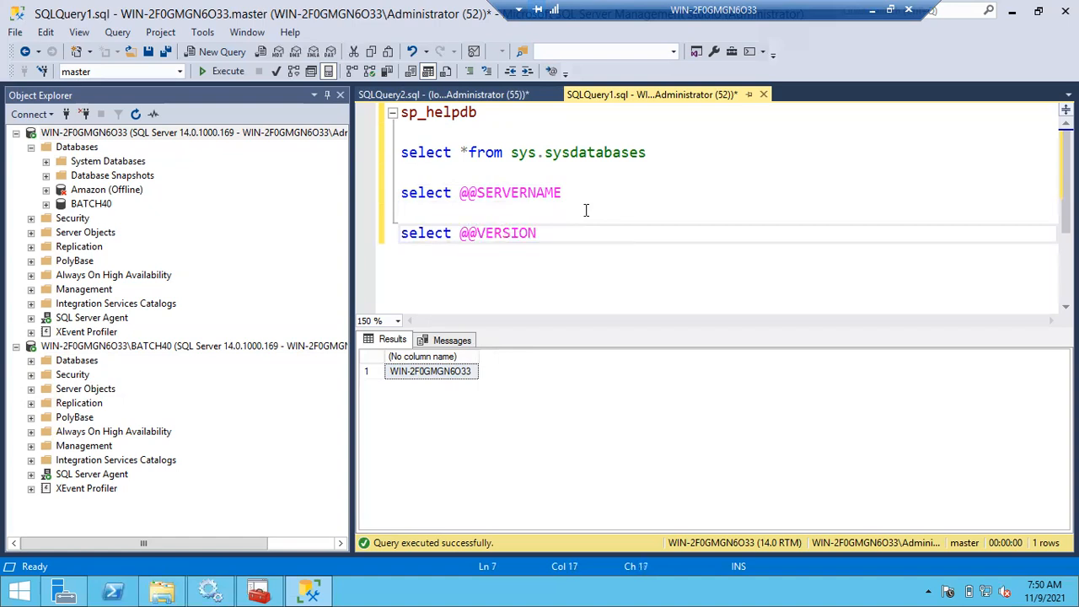
{"action": "left_click", "coordinate": [379, 237]}
{"action": "key", "text": "F5"}
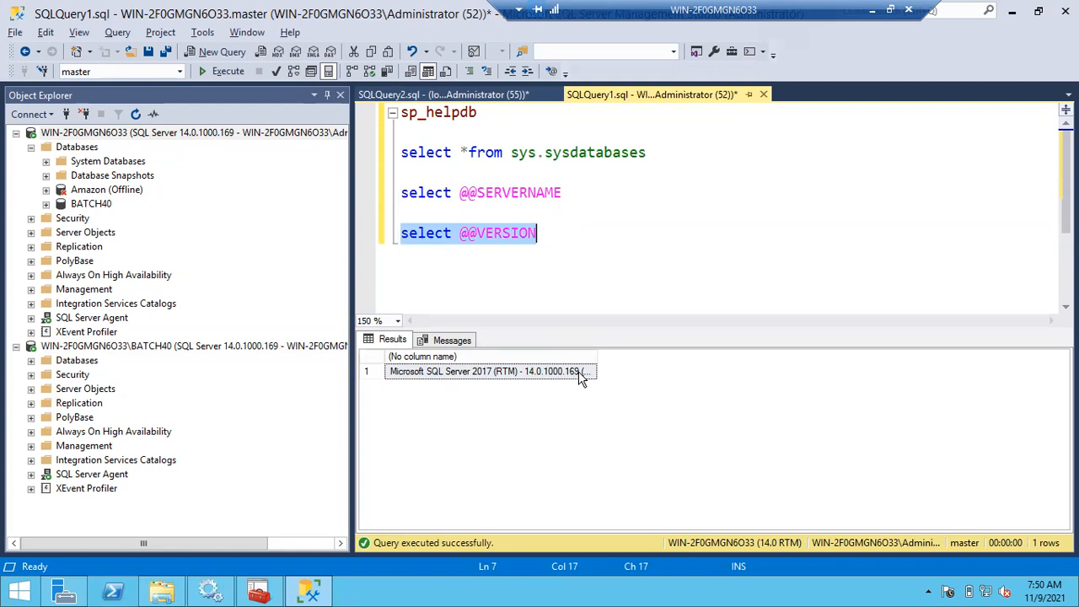
Check both instances' build numbers in Object Explorer against the version query result and disconnect the WIN-2F0GMGN6O33\BATCH40 instance.
{"action": "left_click", "coordinate": [188, 135]}
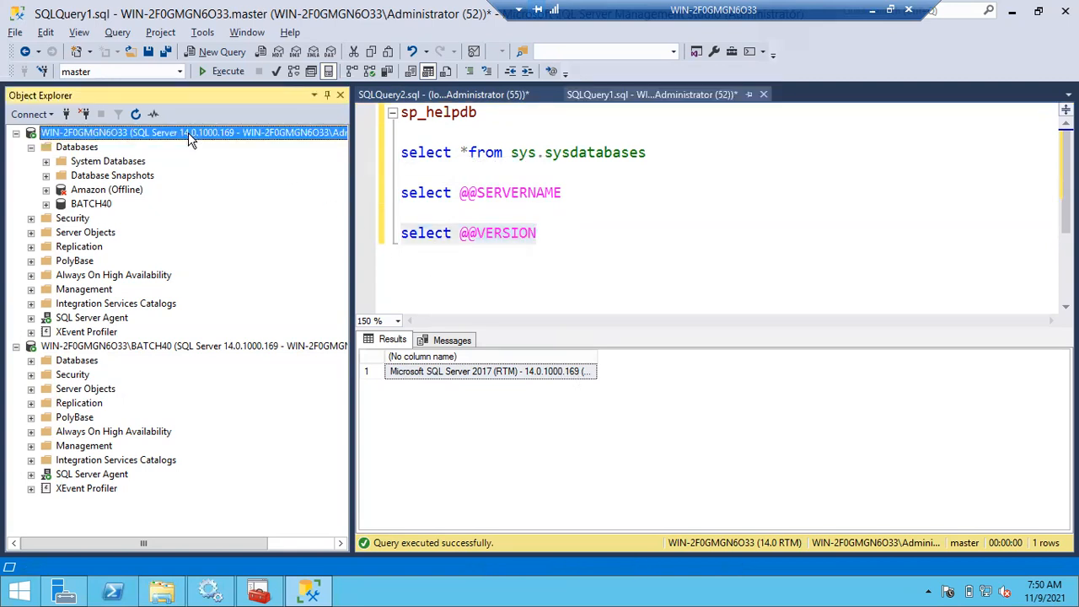
{"action": "left_click", "coordinate": [191, 347]}
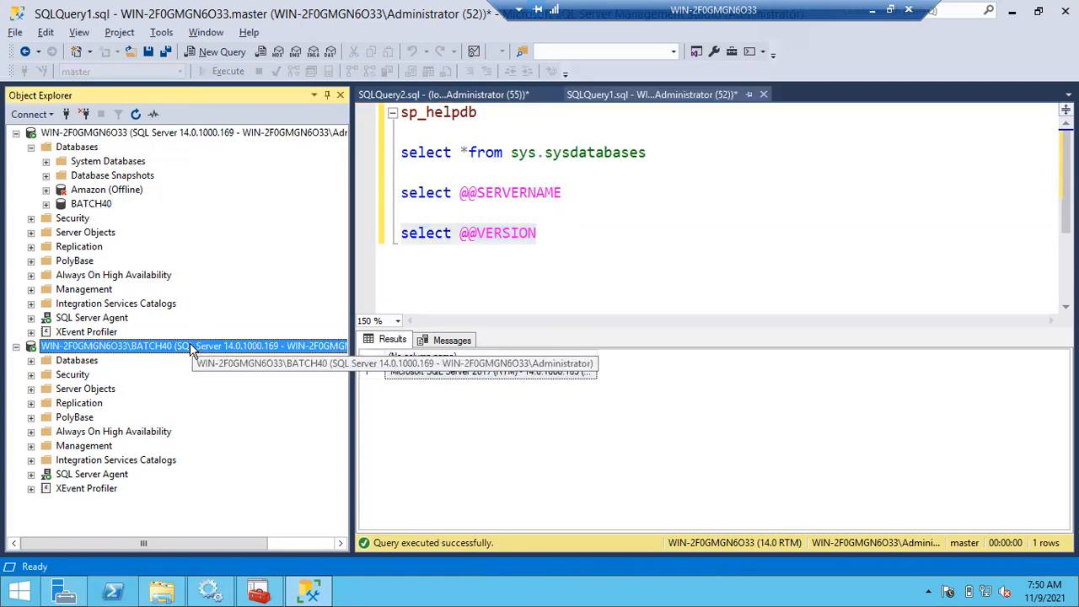
{"action": "left_click", "coordinate": [84, 115]}
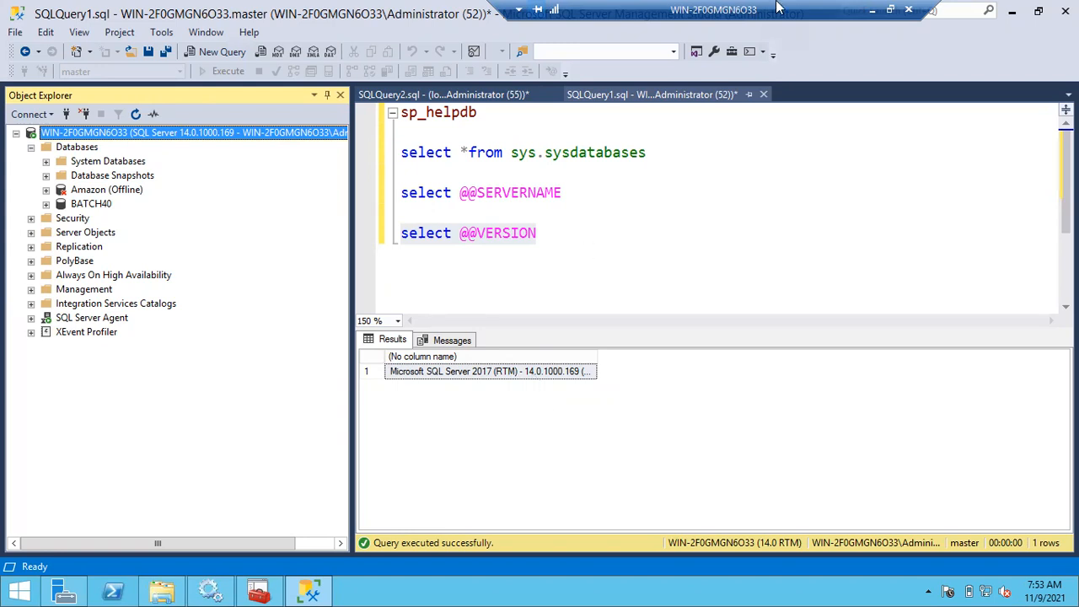
Switch to the Sql DBAClass notes in Notepad and review precautions 6 and 7 on build numbers and rebooting the server.
{"action": "left_click", "coordinate": [874, 12]}
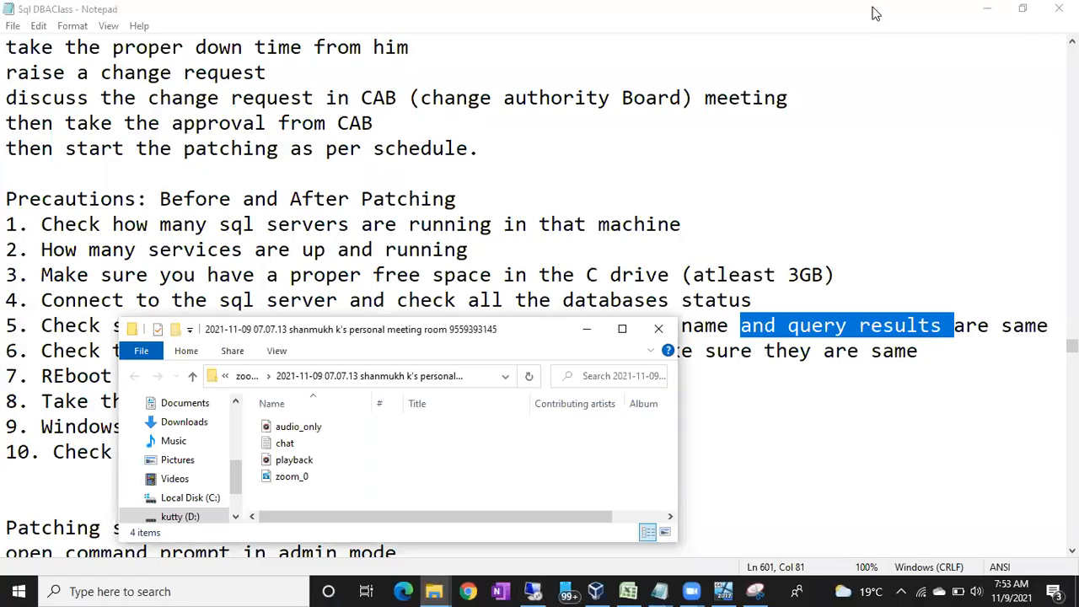
{"action": "left_click", "coordinate": [751, 275]}
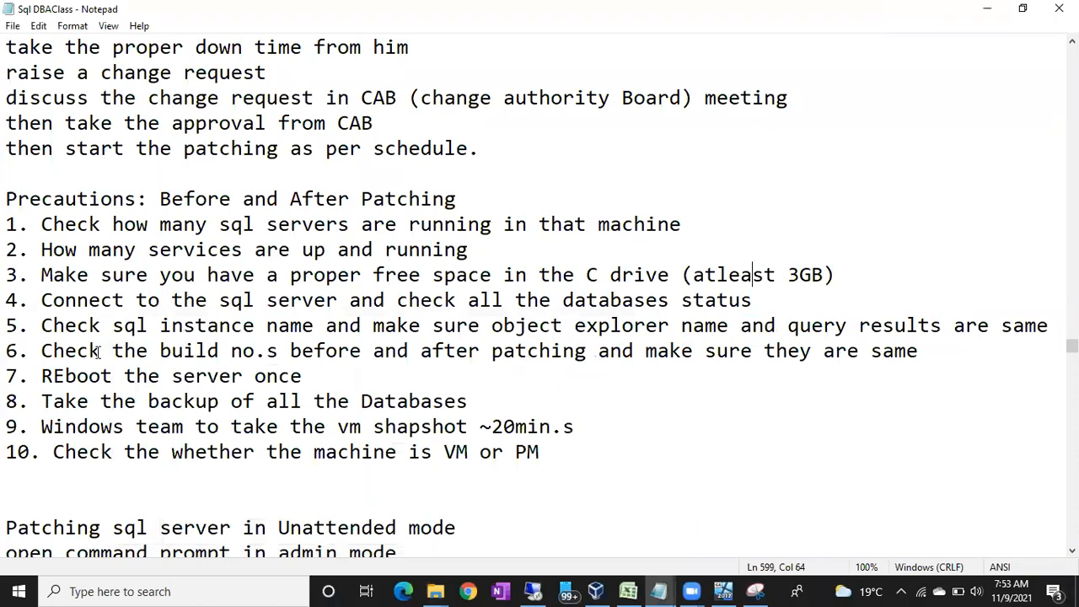
{"action": "left_click_drag", "start_coordinate": [77, 351], "coordinate": [283, 350]}
{"action": "left_click_drag", "start_coordinate": [77, 376], "coordinate": [251, 376]}
{"action": "left_click", "coordinate": [305, 376]}
{"action": "left_click_drag", "start_coordinate": [387, 376], "coordinate": [44, 382]}
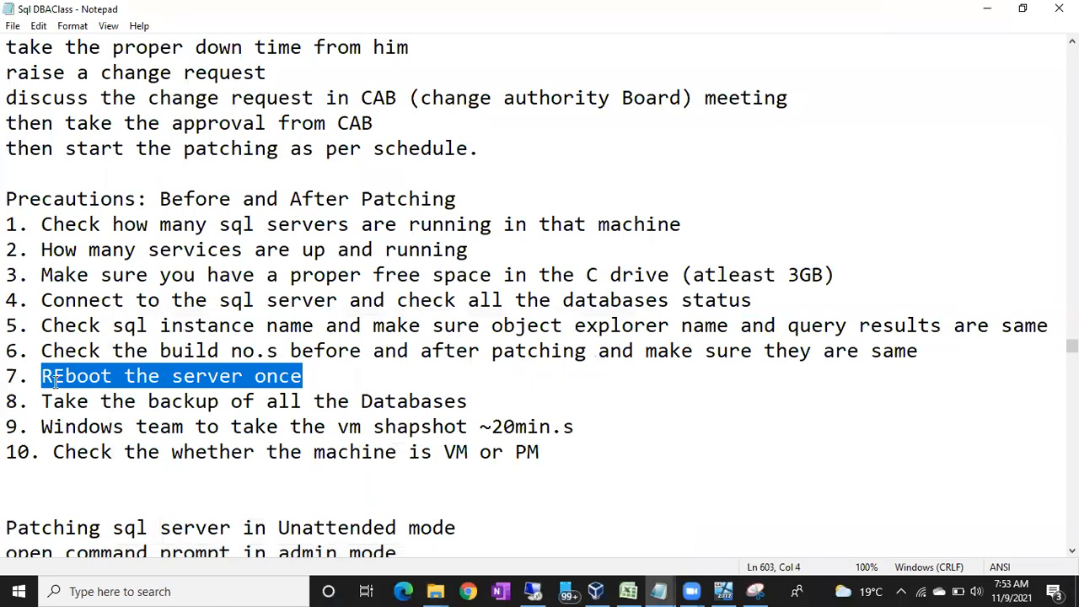
Review precautions 8 and 9 in the notes, on backing up all databases and the Windows team's VM snapshot.
{"action": "left_click_drag", "start_coordinate": [52, 401], "coordinate": [337, 402]}
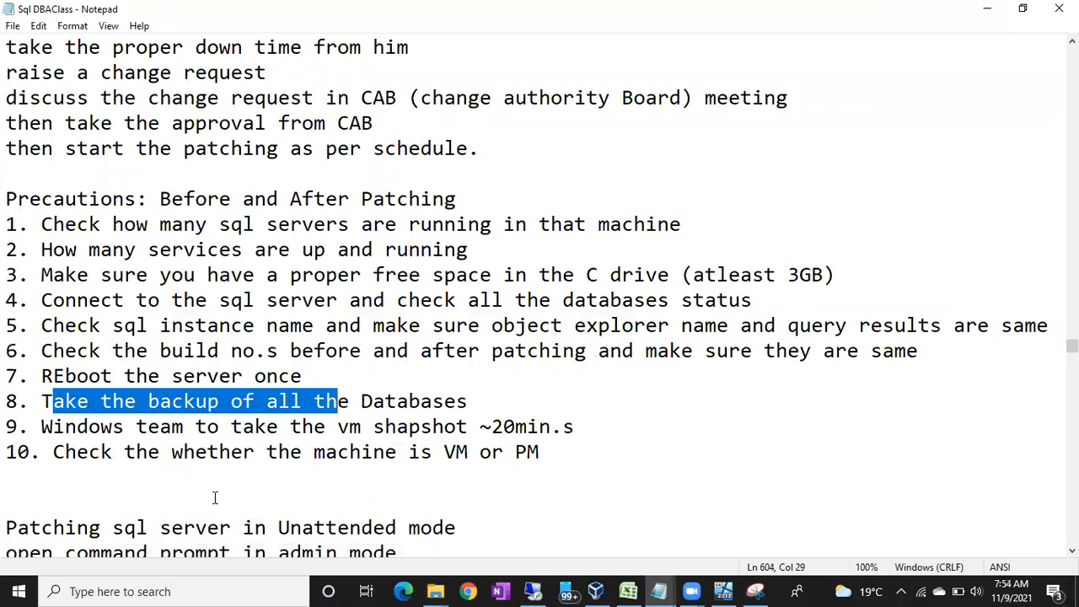
{"action": "left_click", "coordinate": [124, 427]}
{"action": "left_click_drag", "start_coordinate": [42, 401], "coordinate": [498, 400]}
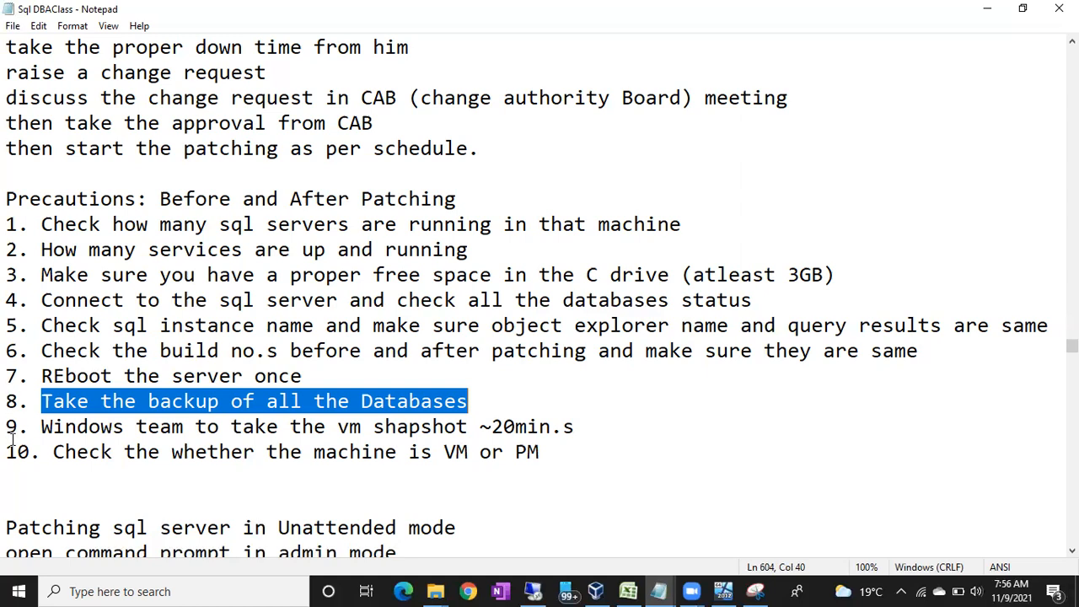
{"action": "left_click", "coordinate": [66, 426]}
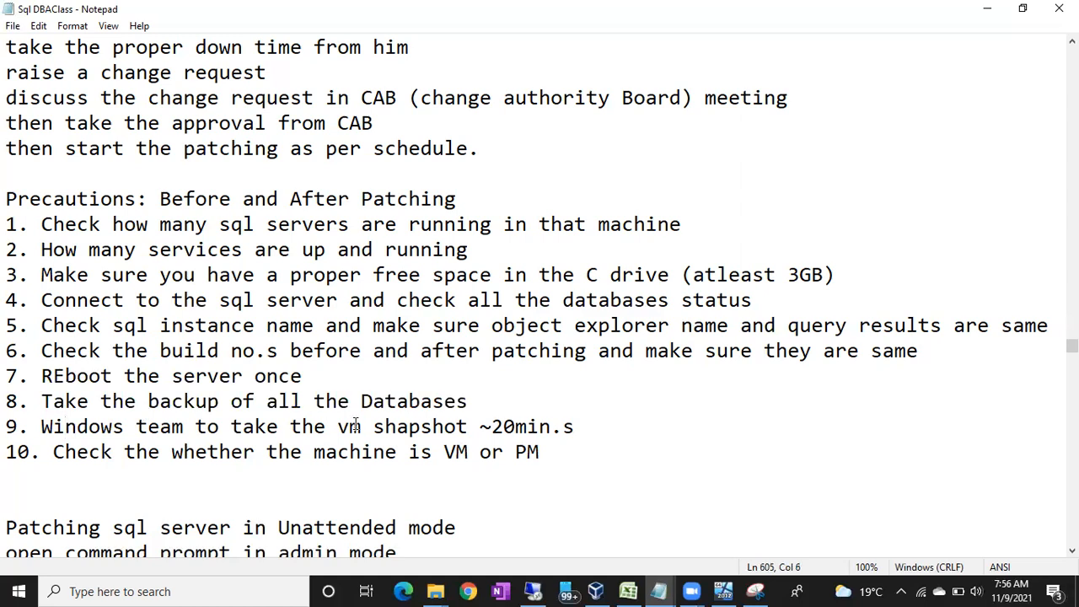
{"action": "left_click_drag", "start_coordinate": [476, 401], "coordinate": [17, 398]}
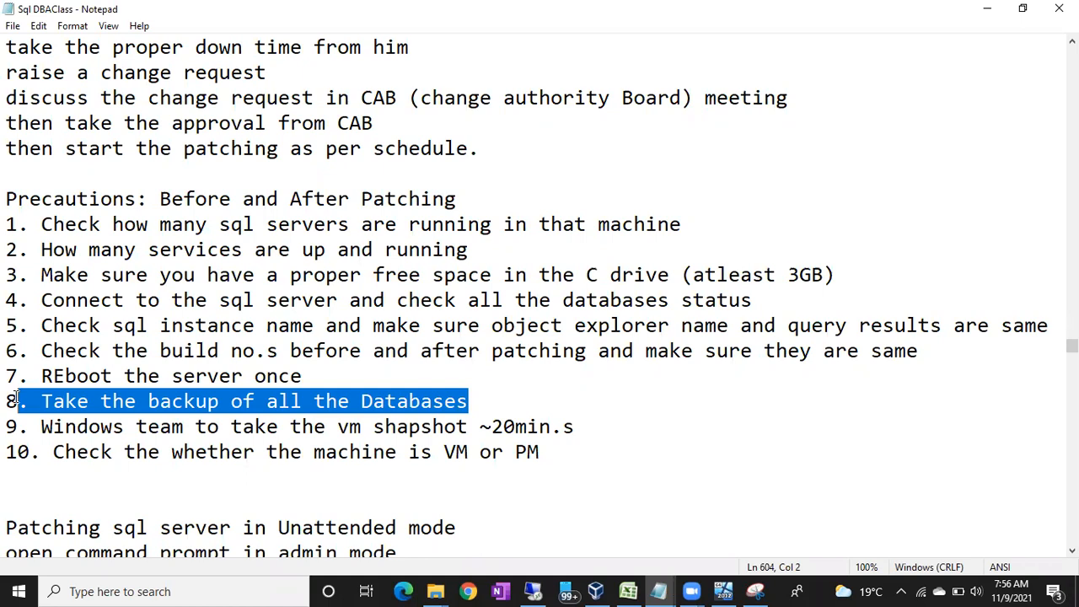
{"action": "left_click_drag", "start_coordinate": [41, 427], "coordinate": [410, 426]}
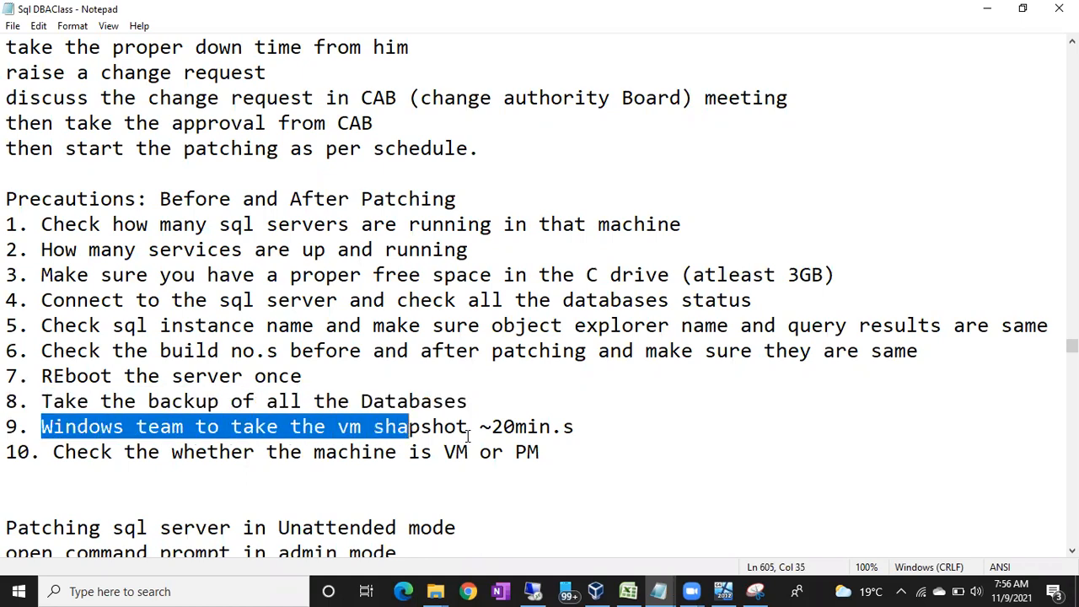
{"action": "left_click_drag", "start_coordinate": [255, 401], "coordinate": [476, 397]}
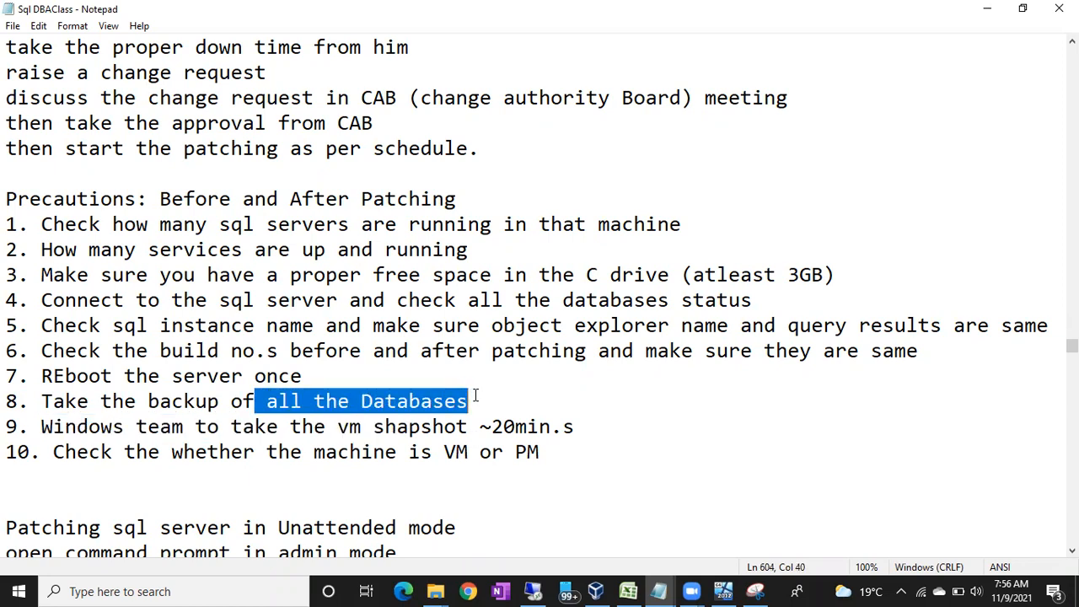
{"action": "left_click_drag", "start_coordinate": [588, 427], "coordinate": [41, 430]}
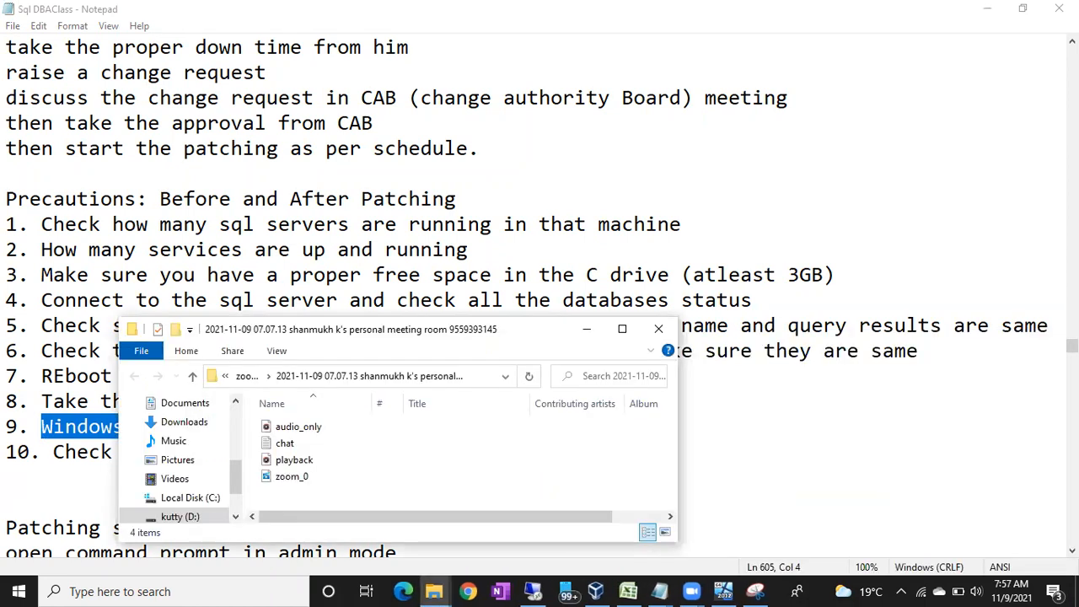
Minimize the File Explorer window covering the notes and review the snapshot duration in precaution 9 and the VM or PM check in precaution 10.
{"action": "left_click", "coordinate": [588, 329]}
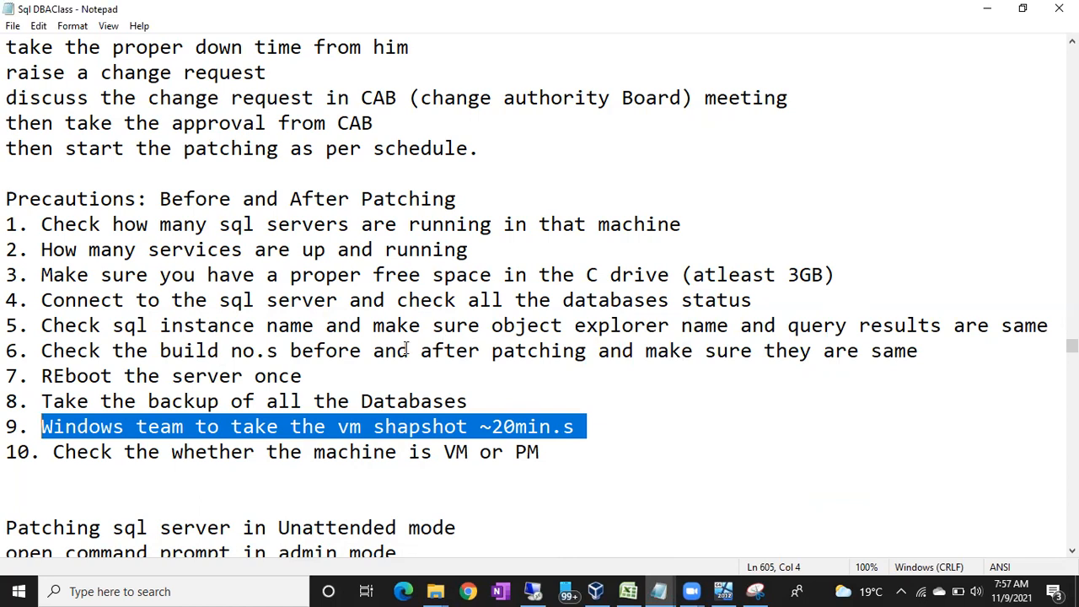
{"action": "left_click", "coordinate": [478, 429]}
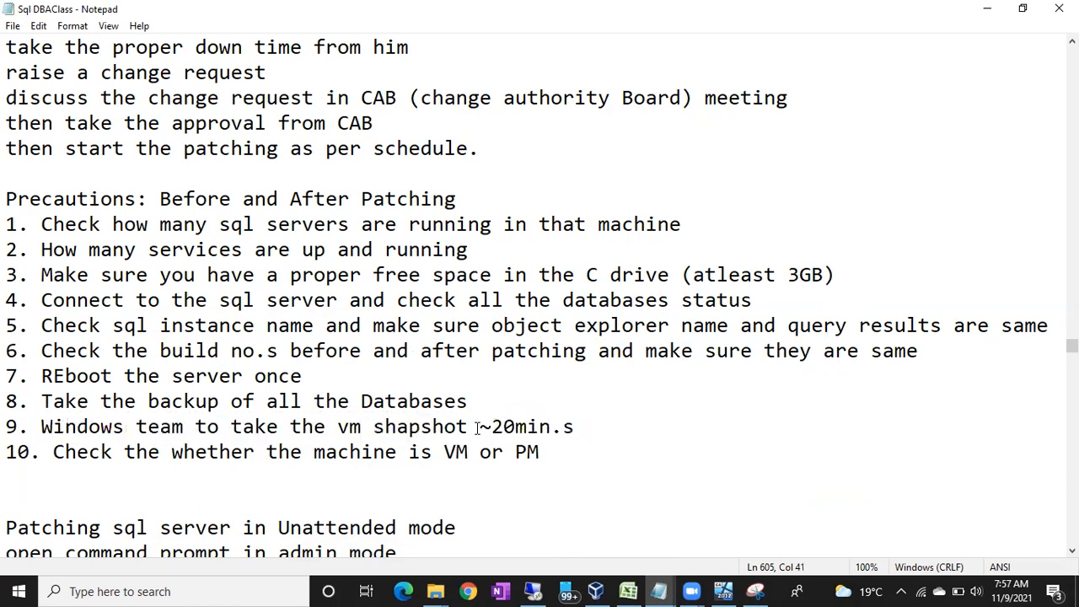
{"action": "left_click_drag", "start_coordinate": [478, 429], "coordinate": [568, 428]}
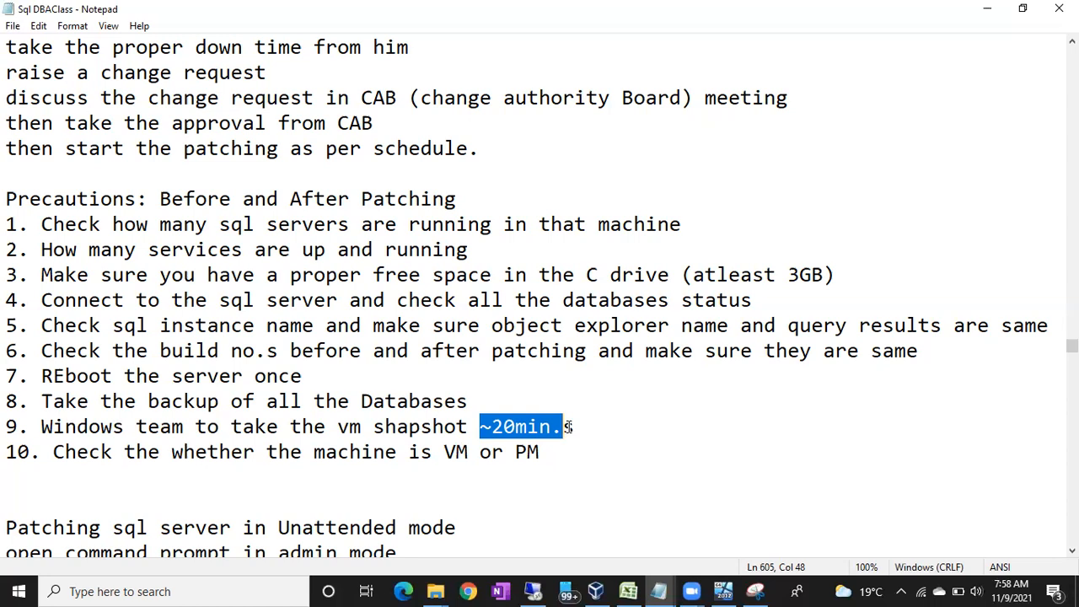
{"action": "left_click", "coordinate": [44, 426]}
{"action": "left_click_drag", "start_coordinate": [44, 427], "coordinate": [604, 422]}
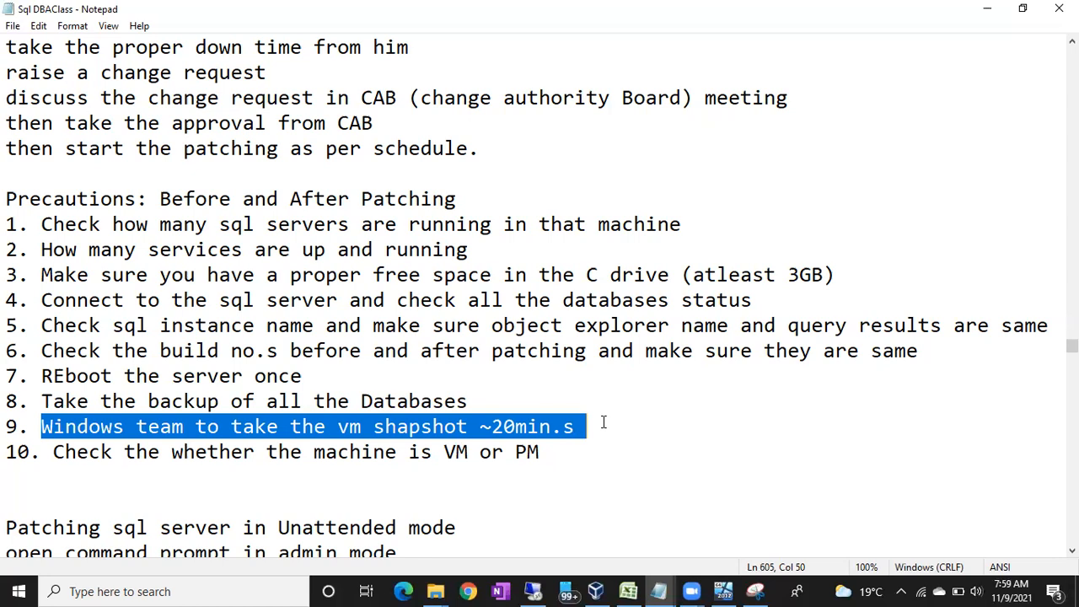
{"action": "left_click_drag", "start_coordinate": [290, 453], "coordinate": [528, 454]}
{"action": "left_click", "coordinate": [527, 454]}
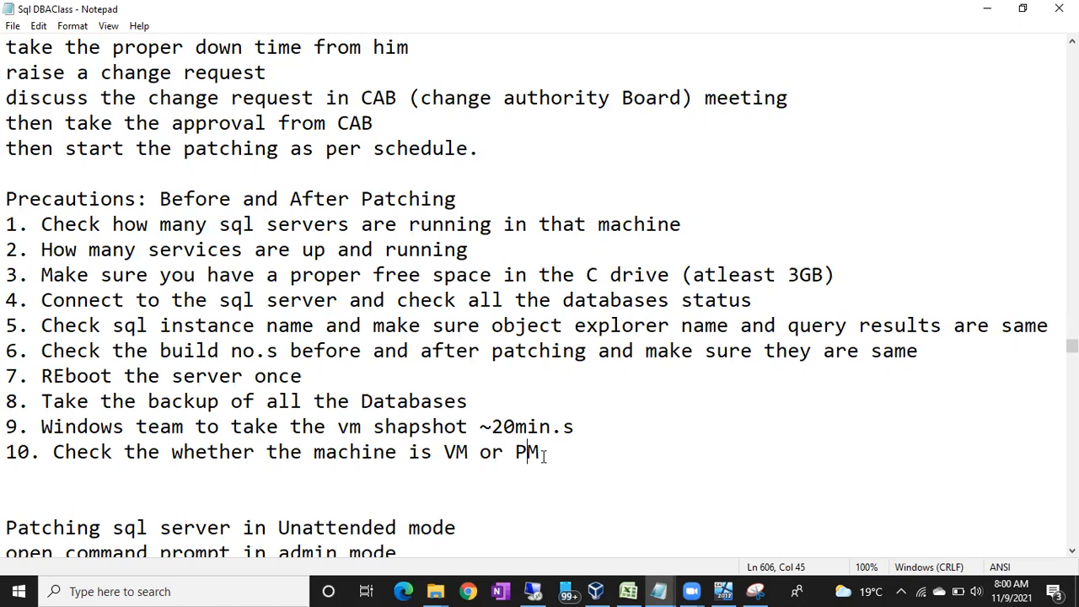
Switch to Oracle VM VirtualBox Manager, inspect the actions available for the BATCH38 machine, and return to the Sql DBAClass notes.
{"action": "left_click", "coordinate": [598, 591]}
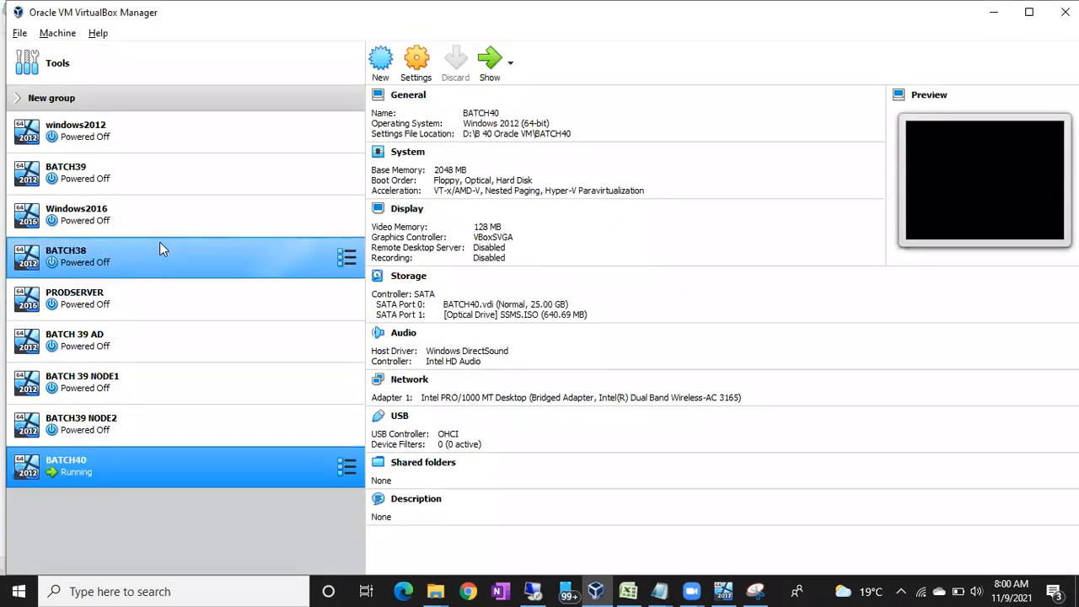
{"action": "right_click", "coordinate": [160, 244]}
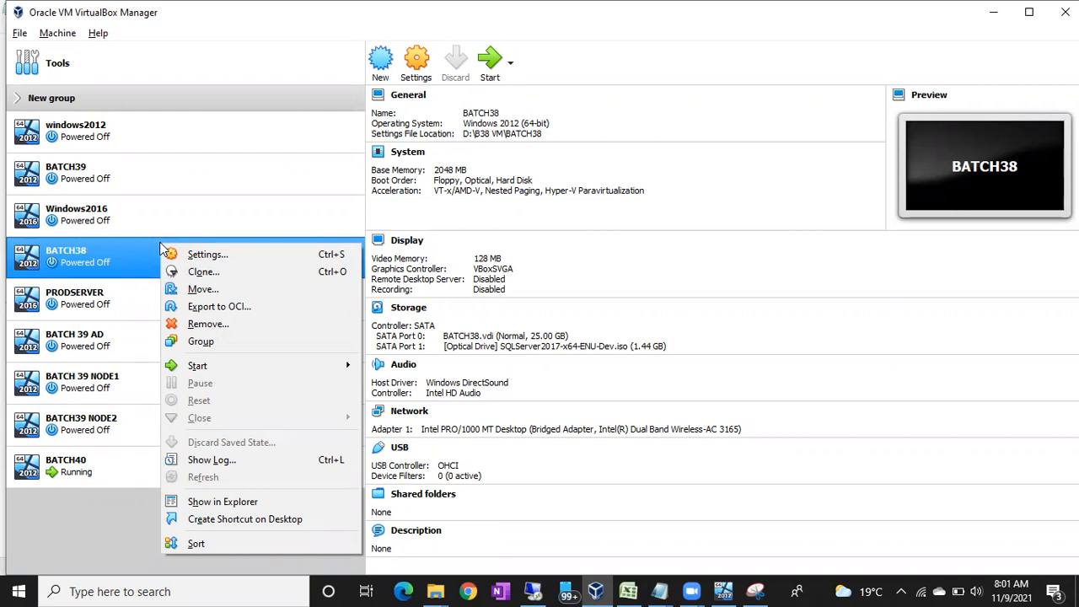
{"action": "left_click", "coordinate": [784, 8]}
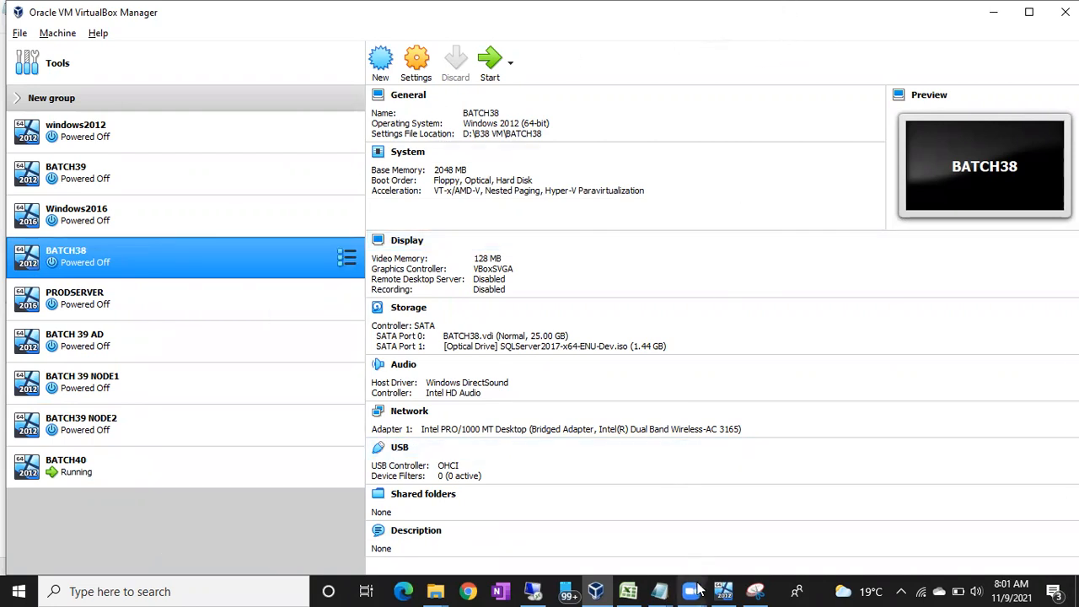
{"action": "mouse_move", "coordinate": [659, 590]}
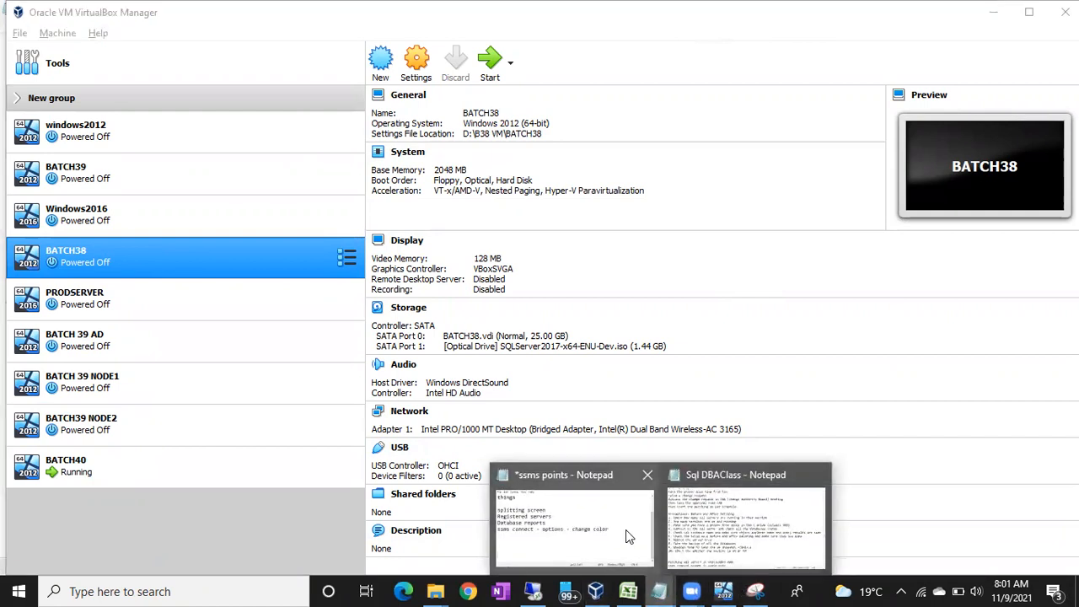
{"action": "left_click", "coordinate": [698, 527]}
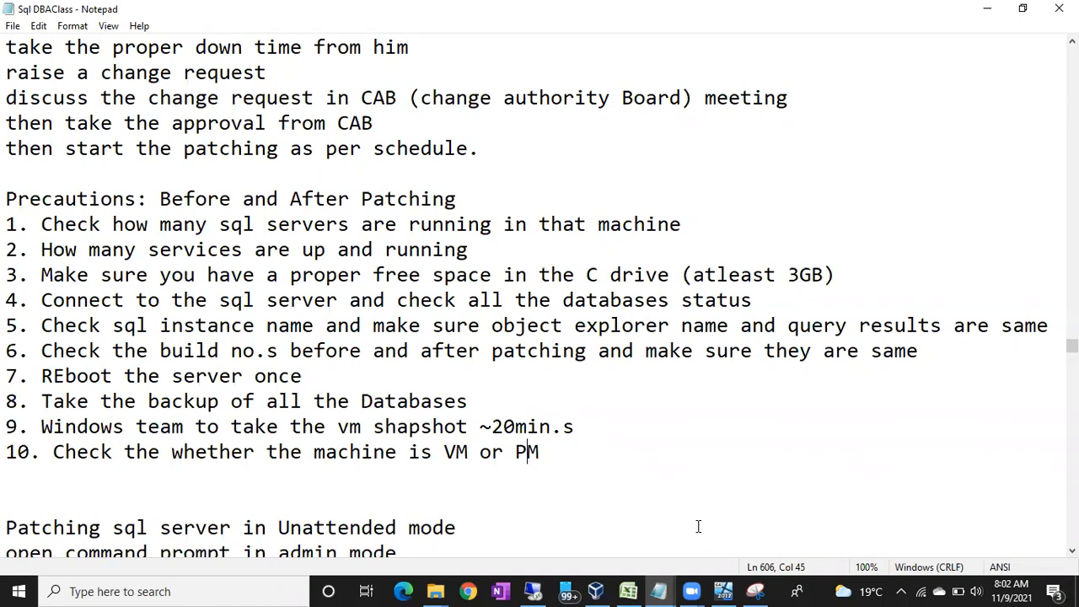
Run msinfo32 on the local machine to view its System Information summary, and close the window.
{"action": "key", "text": "super+r"}
{"action": "type", "text": "ms"}
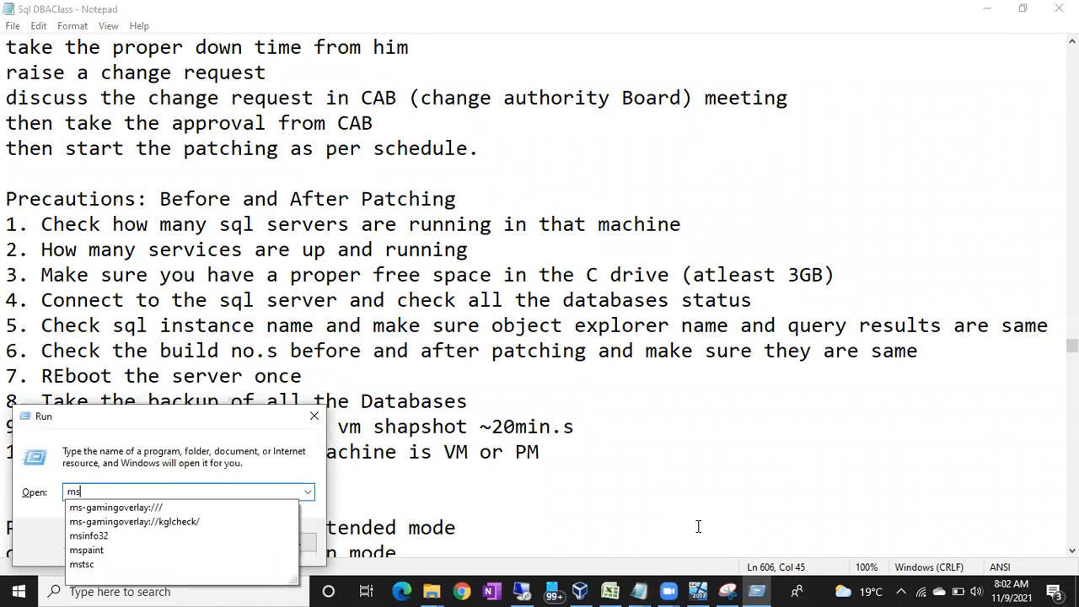
{"action": "type", "text": "in"}
{"action": "key", "text": "Down"}
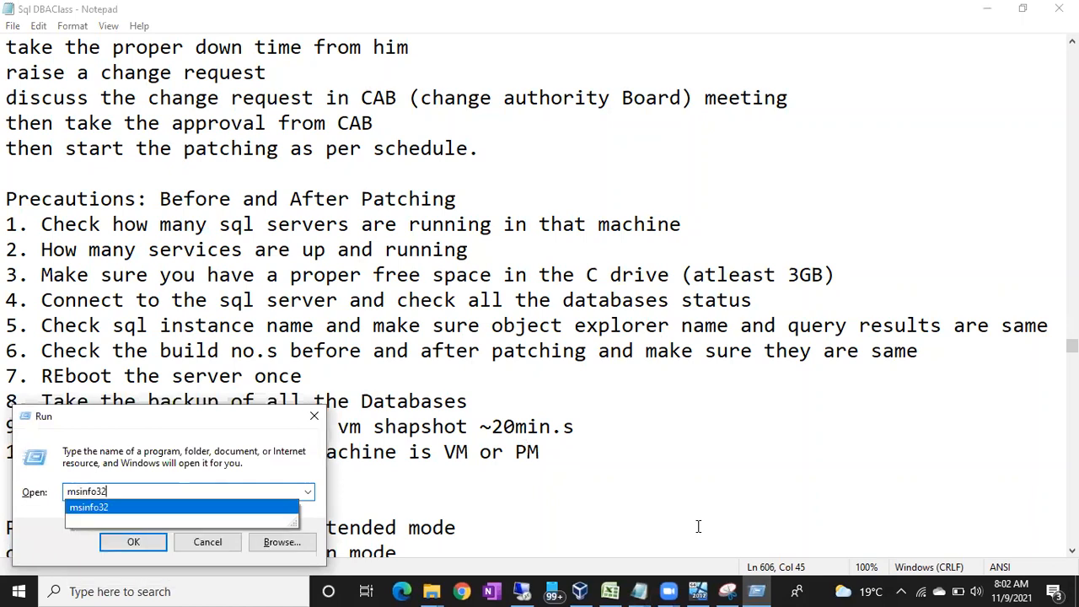
{"action": "key", "text": "Return"}
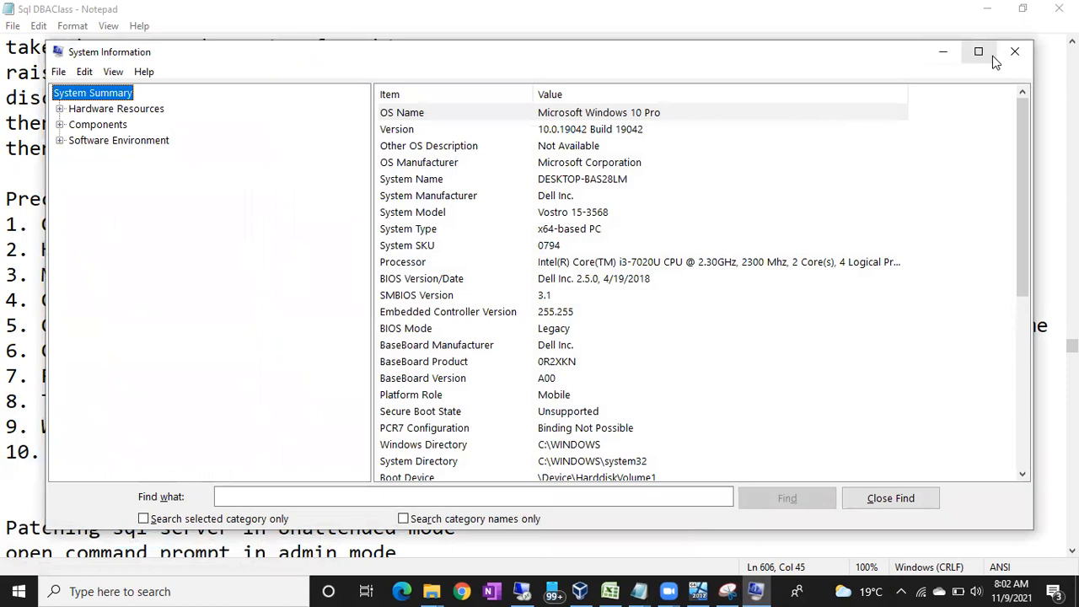
{"action": "left_click", "coordinate": [1015, 52]}
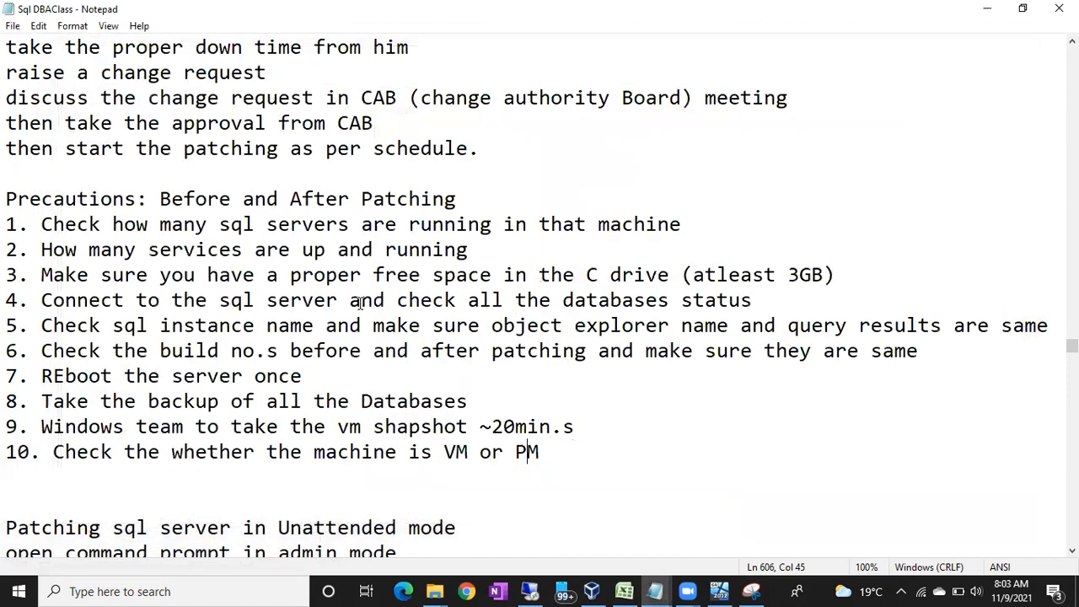
Search Windows for System Information, open it maximized, and check the local machine's System Manufacturer entry.
{"action": "left_click", "coordinate": [7, 588]}
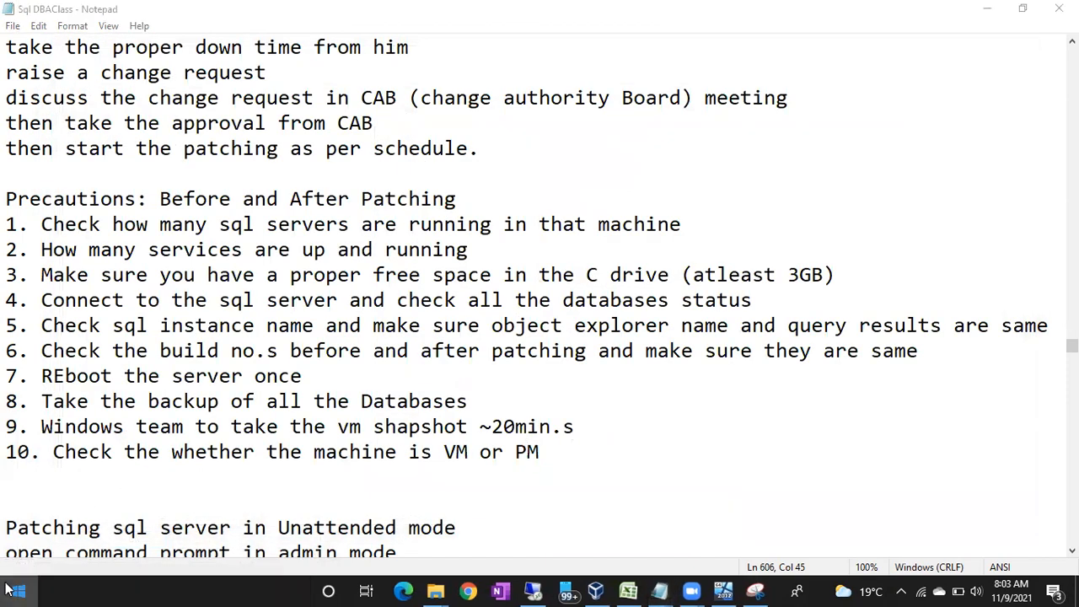
{"action": "type", "text": "sys"}
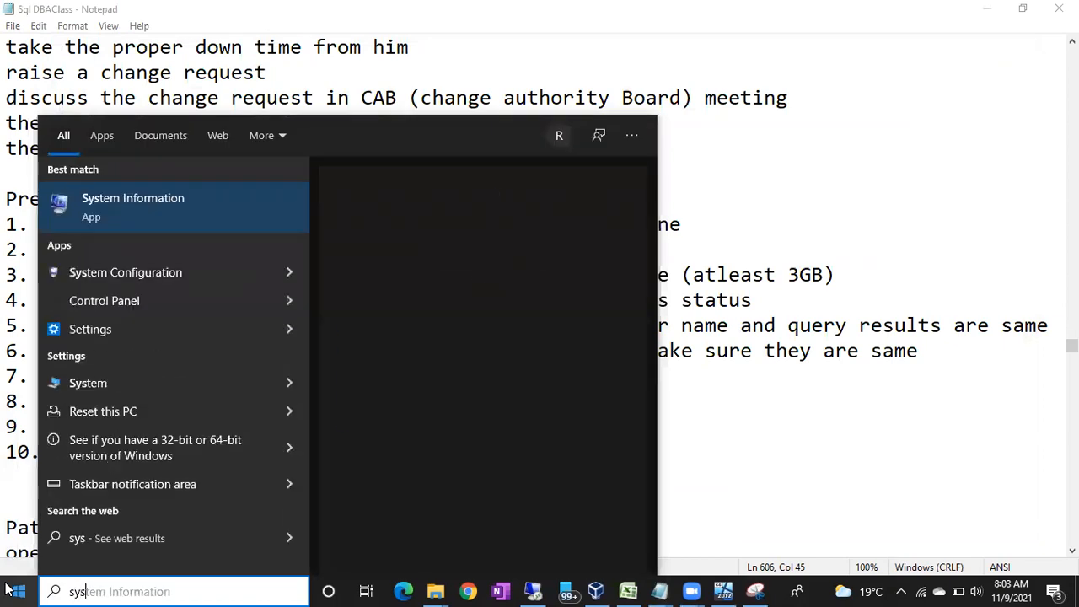
{"action": "left_click", "coordinate": [174, 213]}
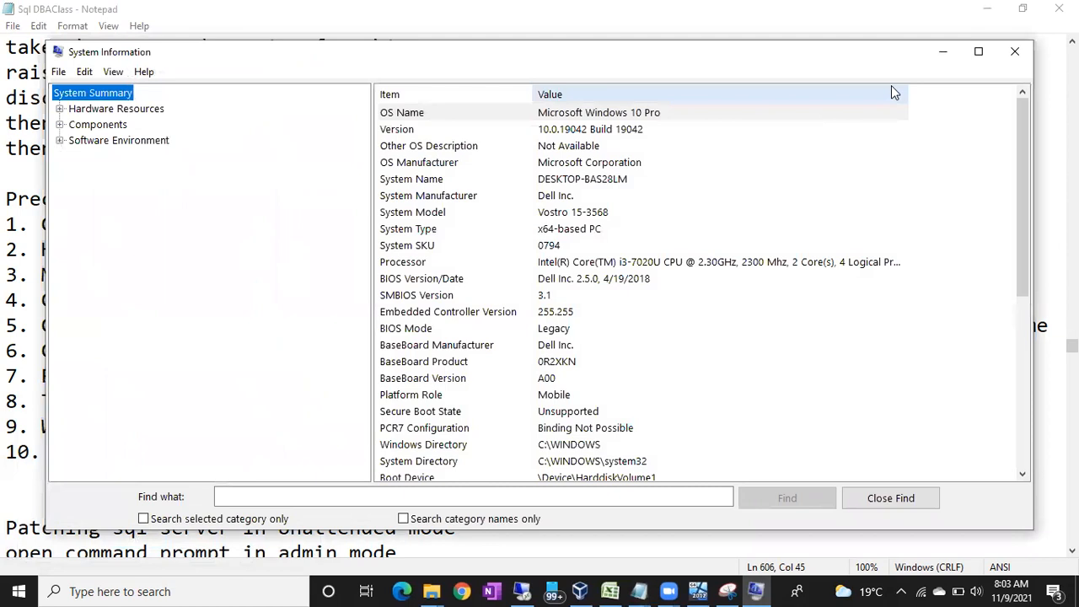
{"action": "left_click", "coordinate": [978, 51]}
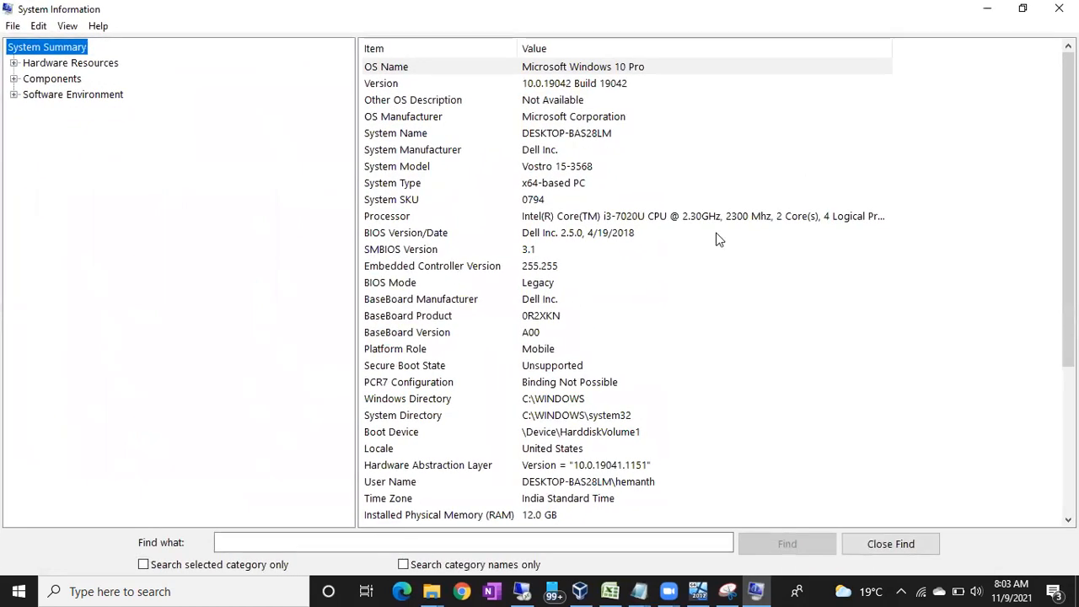
{"action": "left_click", "coordinate": [540, 152]}
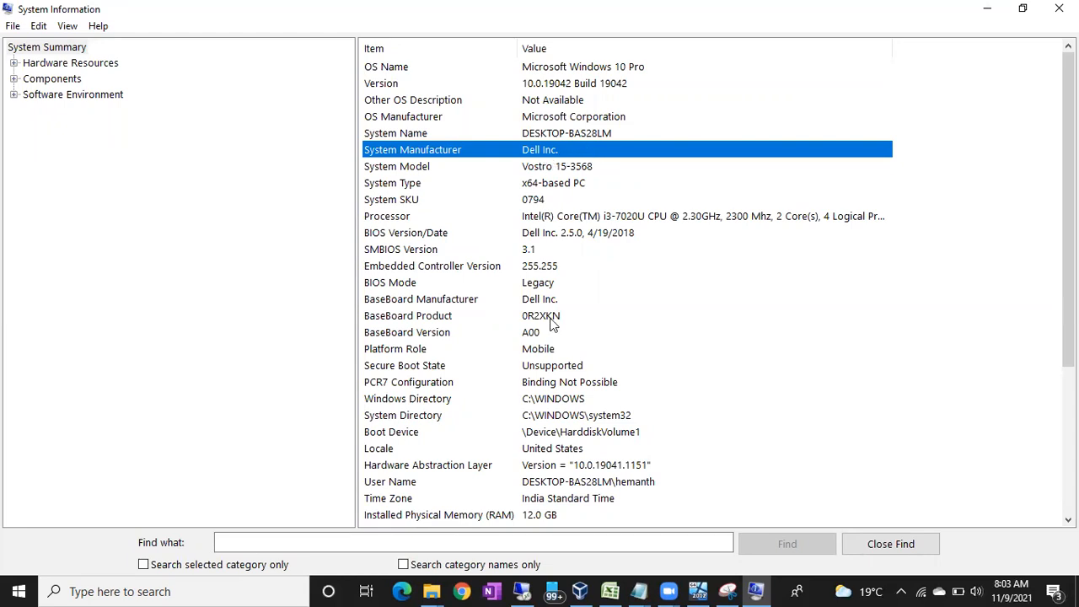
Switch to the WIN-2F0GMGN6O33 remote session and open System Information there in a maximized window.
{"action": "left_click", "coordinate": [523, 590]}
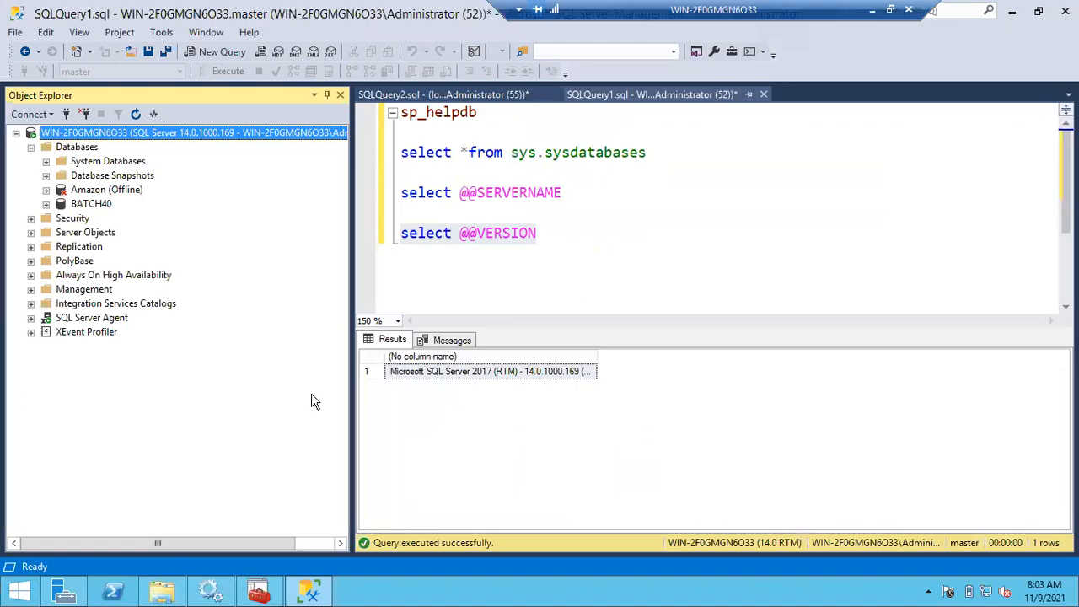
{"action": "key", "text": "super"}
{"action": "type", "text": "s"}
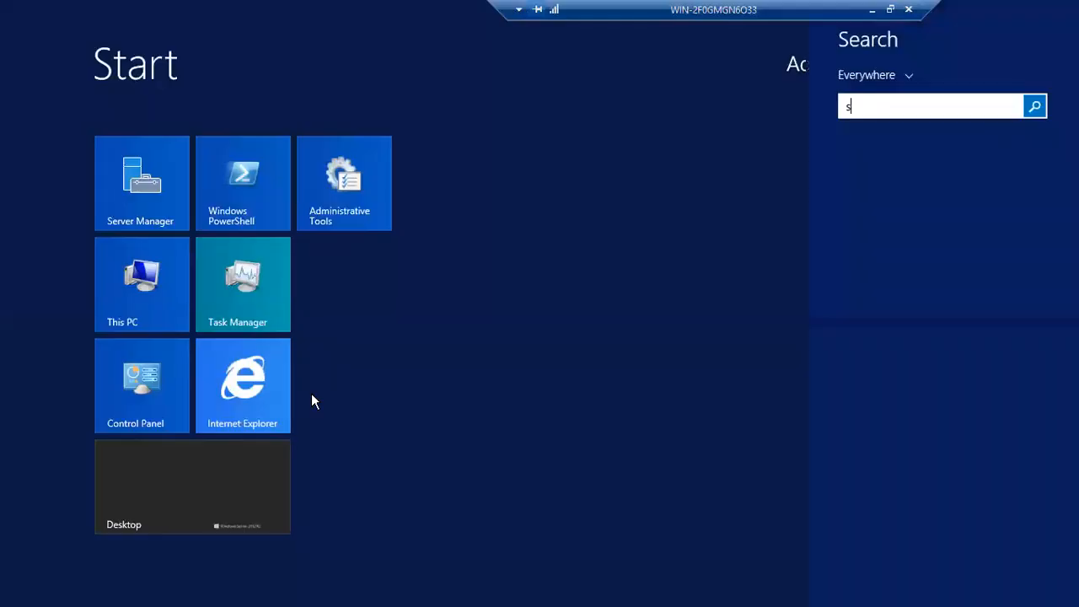
{"action": "type", "text": "ystem Configuration"}
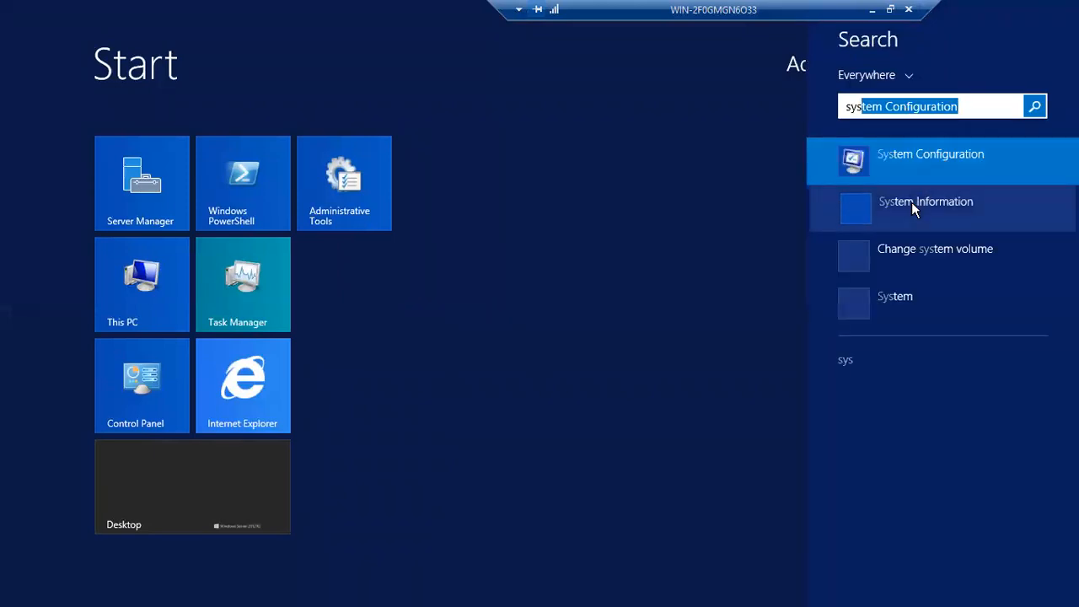
{"action": "left_click", "coordinate": [911, 202]}
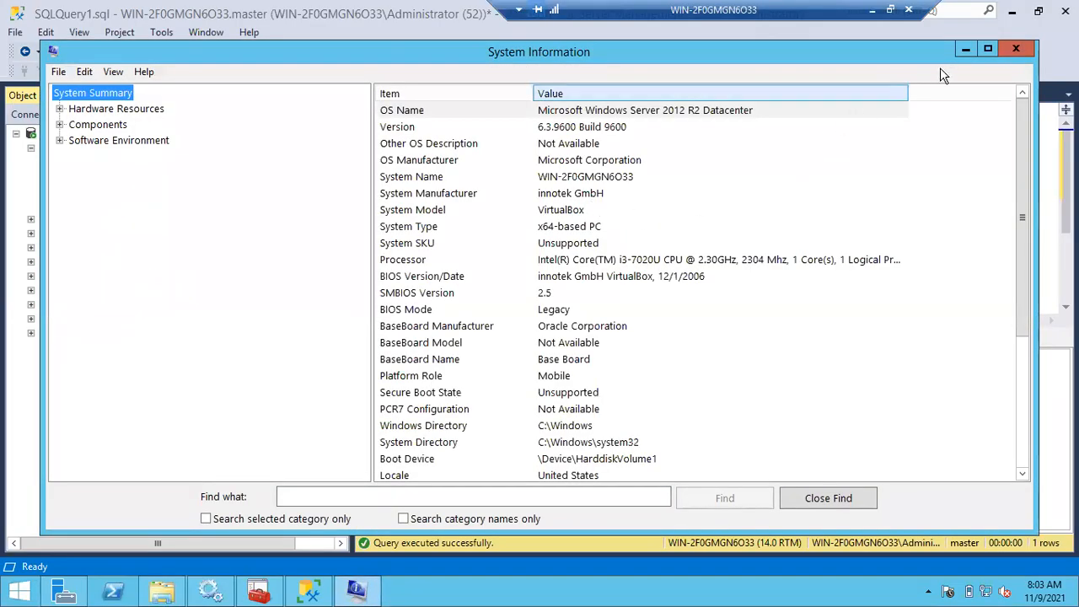
{"action": "left_click", "coordinate": [988, 48]}
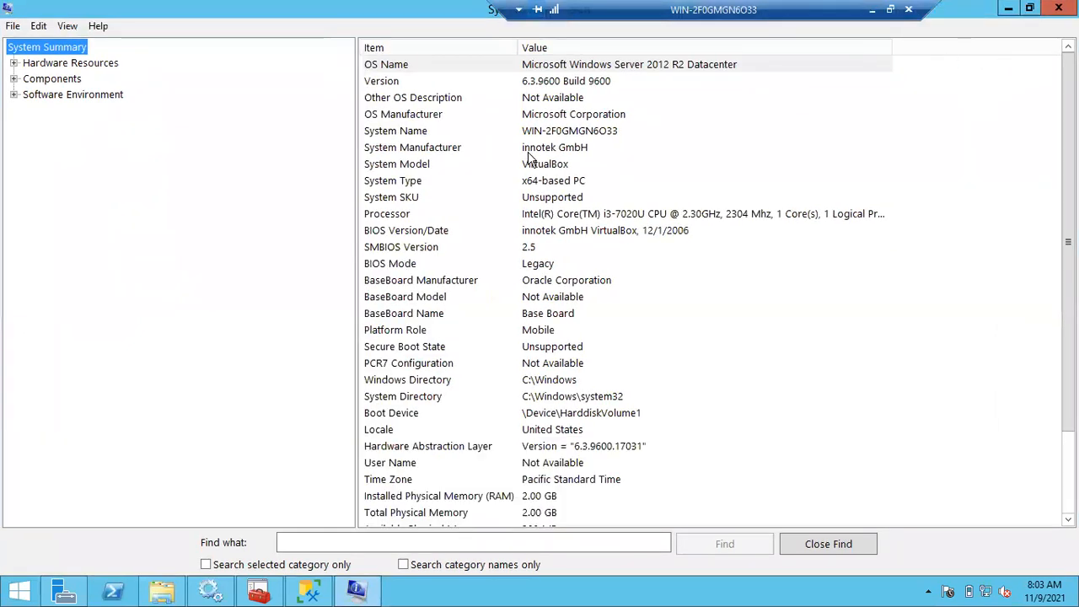
Check the remote server's System Manufacturer and System Model entries, and minimize System Information to return to the query window.
{"action": "left_click", "coordinate": [554, 148]}
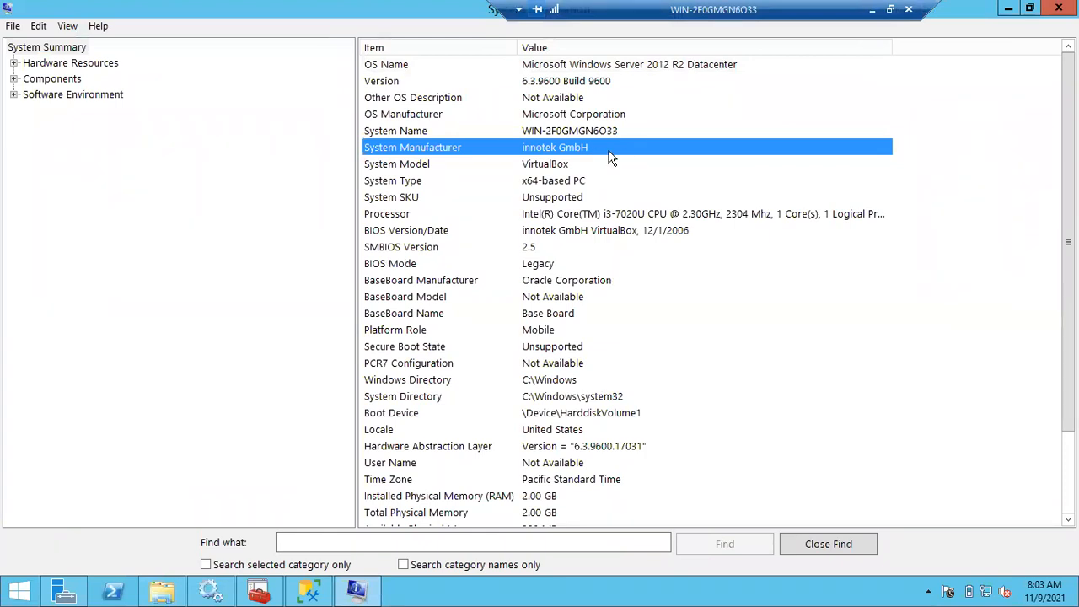
{"action": "left_click", "coordinate": [552, 164]}
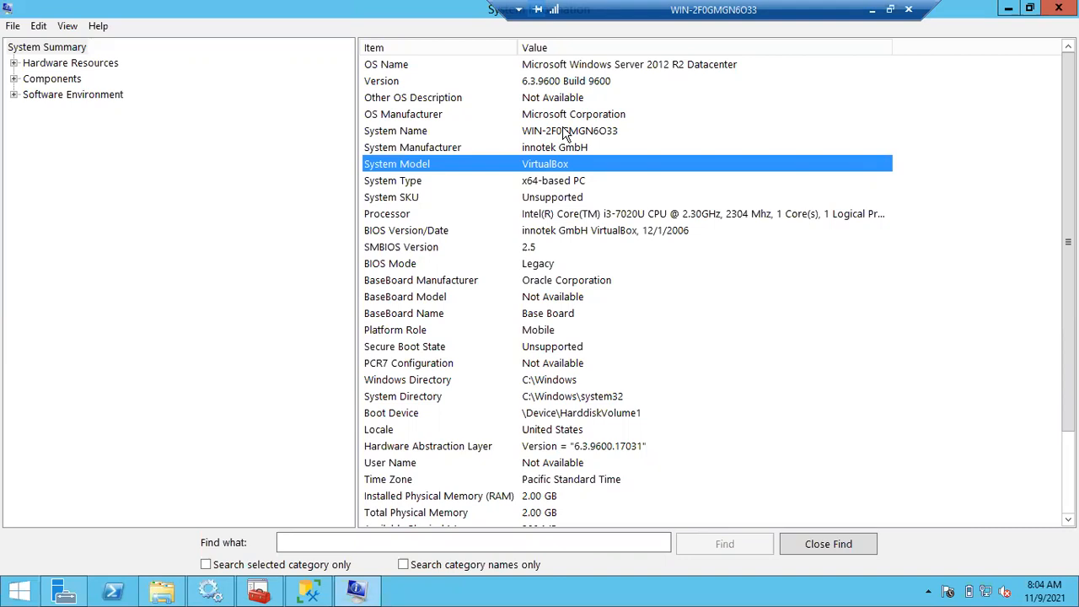
{"action": "left_click", "coordinate": [1010, 10]}
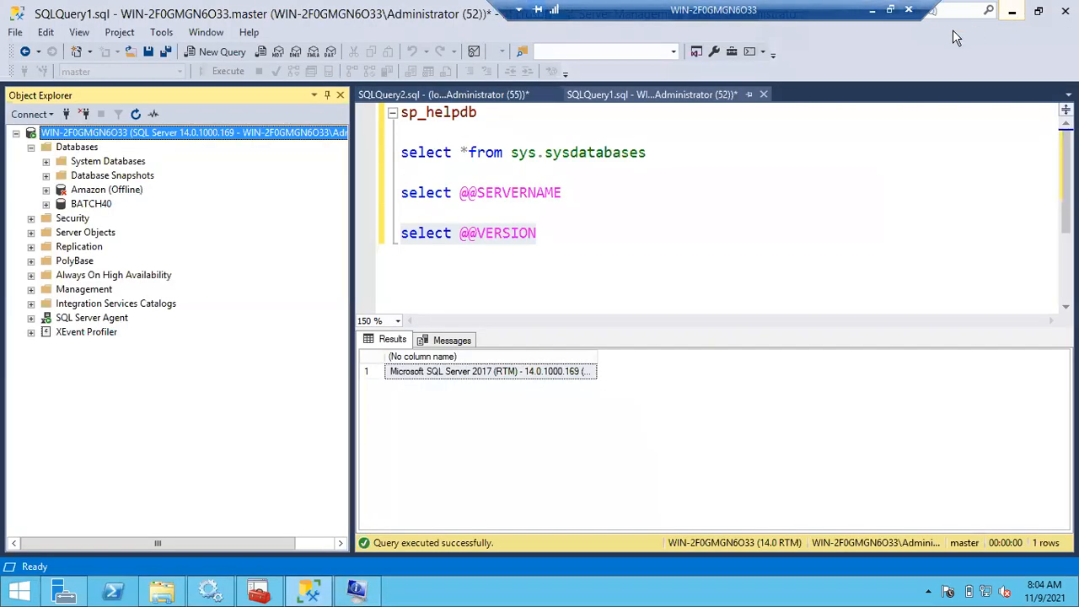
{"action": "left_click", "coordinate": [677, 231]}
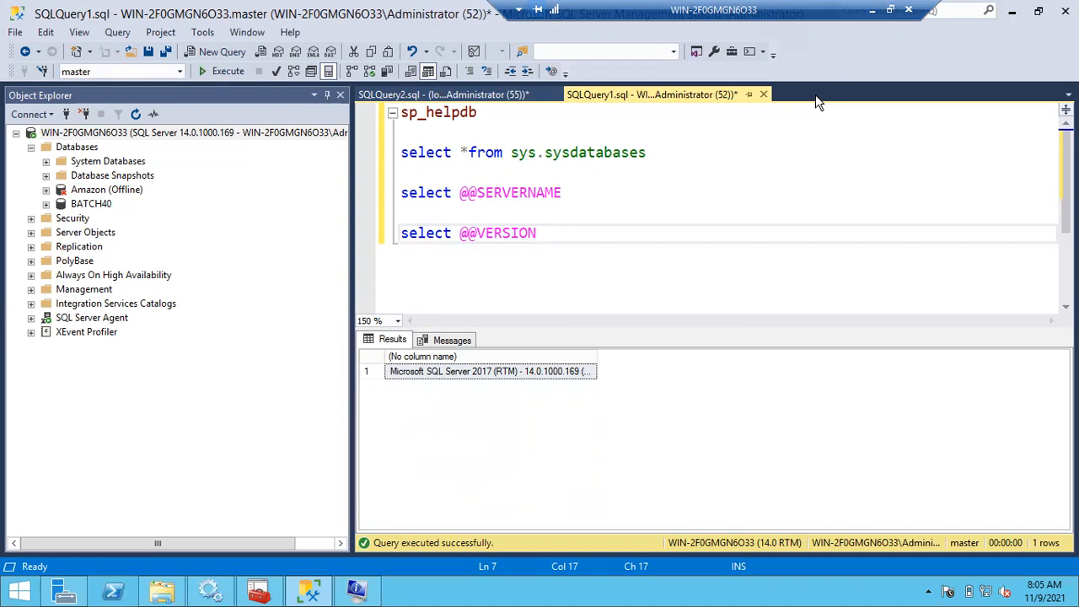
Return to the Sql DBAClass notes, add "11. Copy patch file by Friday itself" below precaution 10, and save the file.
{"action": "left_click", "coordinate": [872, 10]}
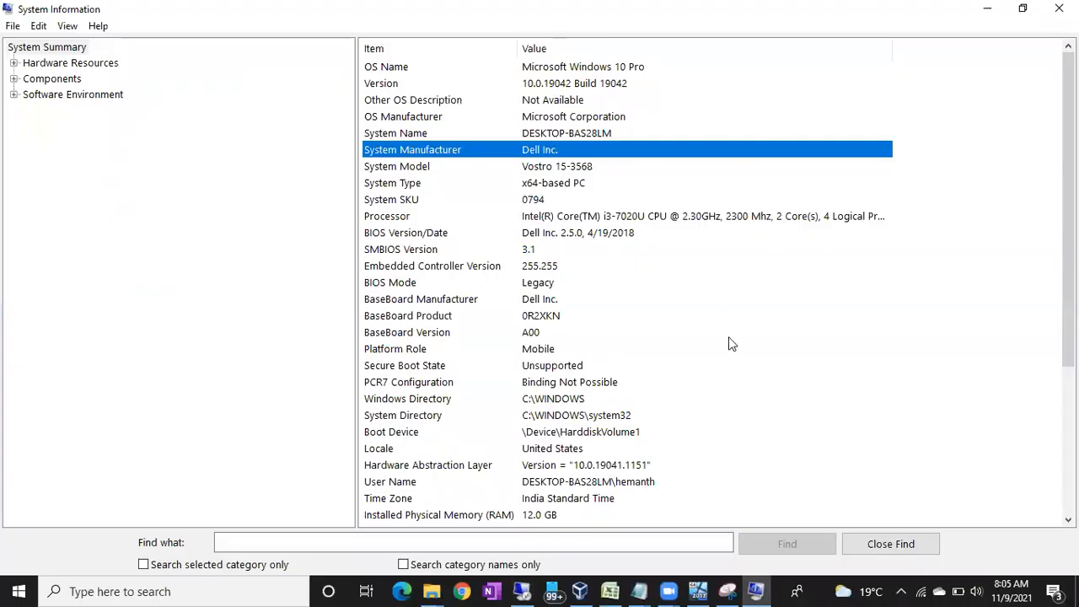
{"action": "left_click", "coordinate": [639, 591]}
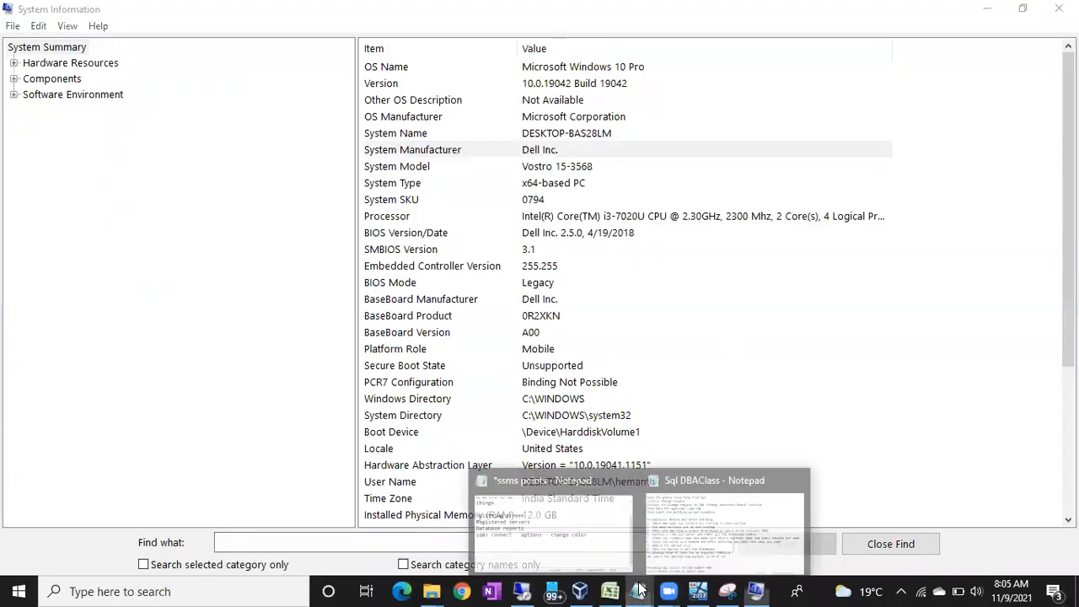
{"action": "left_click", "coordinate": [729, 555]}
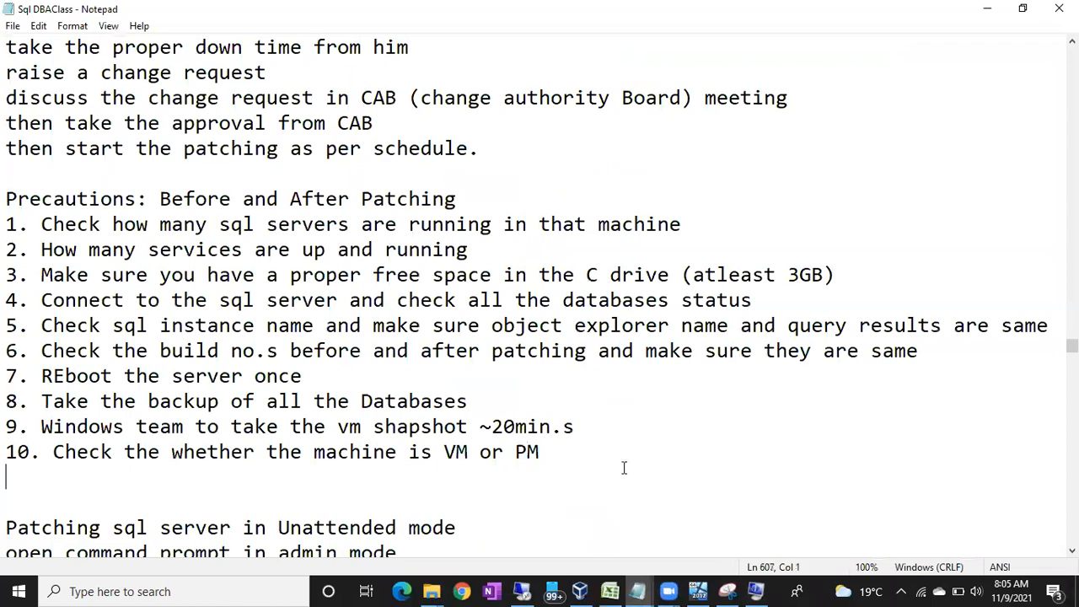
{"action": "left_click", "coordinate": [550, 447]}
{"action": "key", "text": "Return"}
{"action": "type", "text": "11. "}
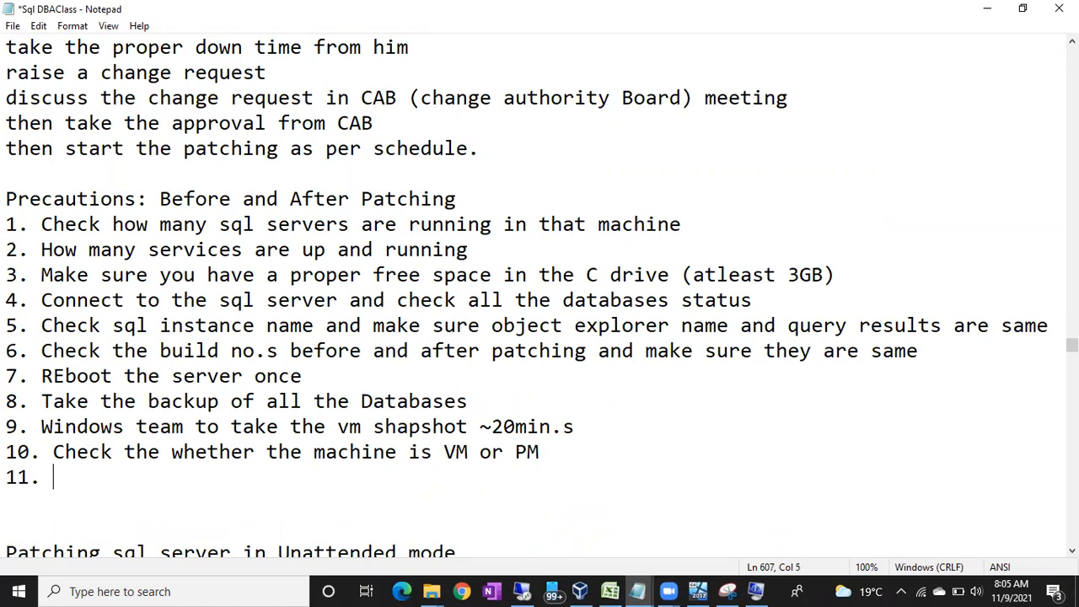
{"action": "type", "text": "Copy patch file by Friday itself"}
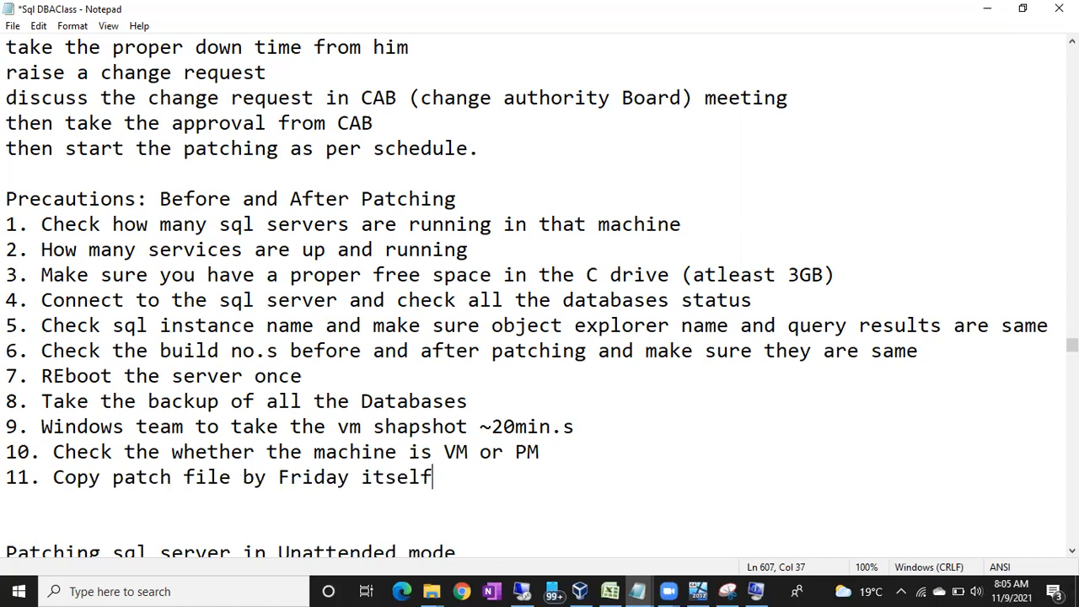
{"action": "key", "text": "ctrl+s"}
Switch to the remote server session, minimize its open windows down to the desktop, and bring SQL Server Management Studio back up.
{"action": "key", "text": "alt+Tab"}
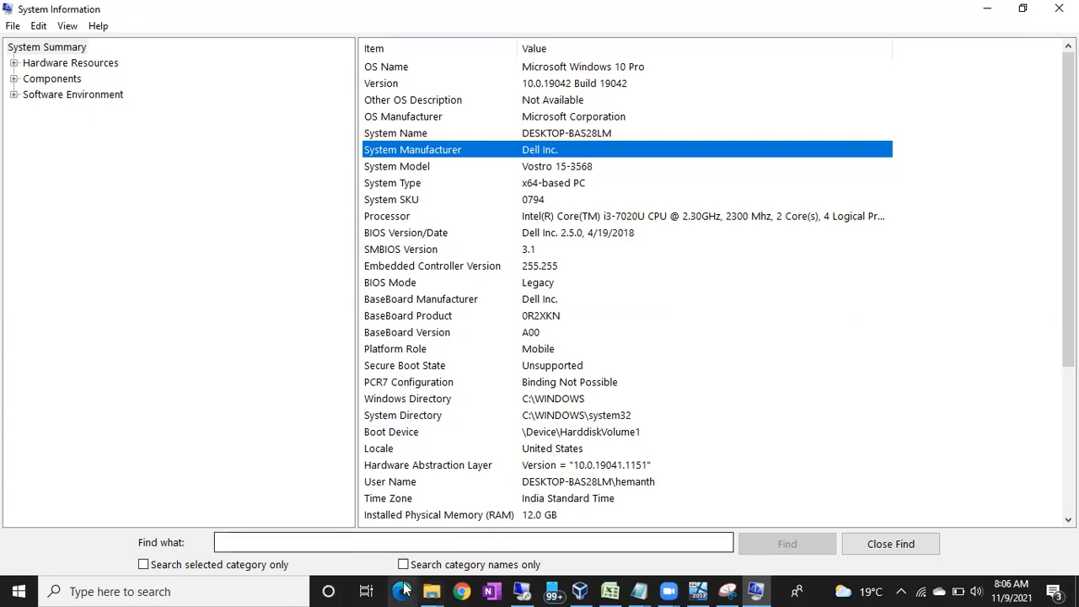
{"action": "left_click", "coordinate": [524, 593]}
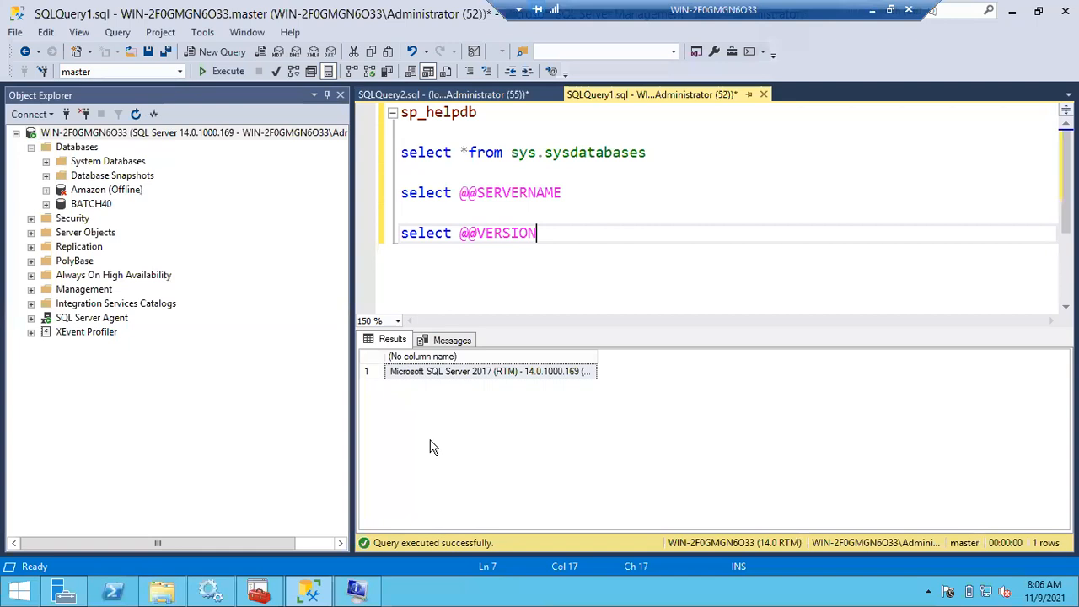
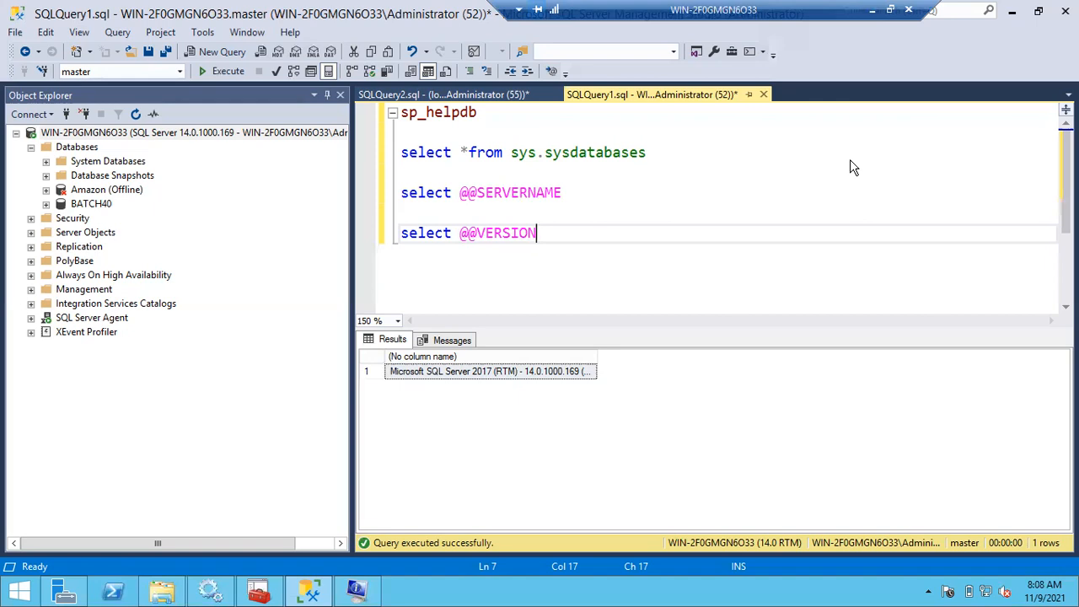
{"action": "left_click", "coordinate": [1016, 13]}
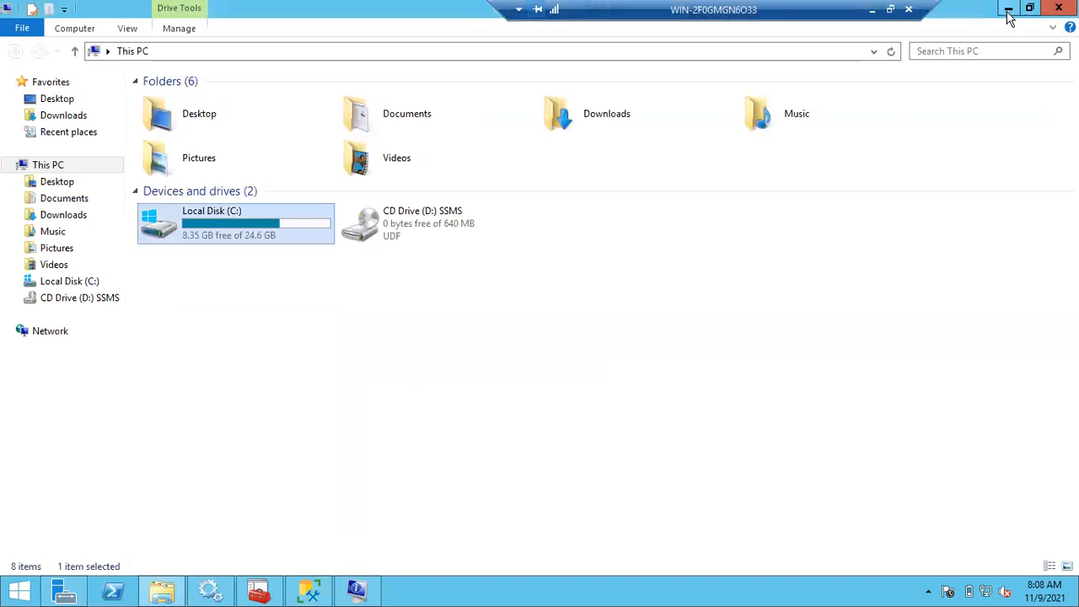
{"action": "left_click", "coordinate": [1009, 12]}
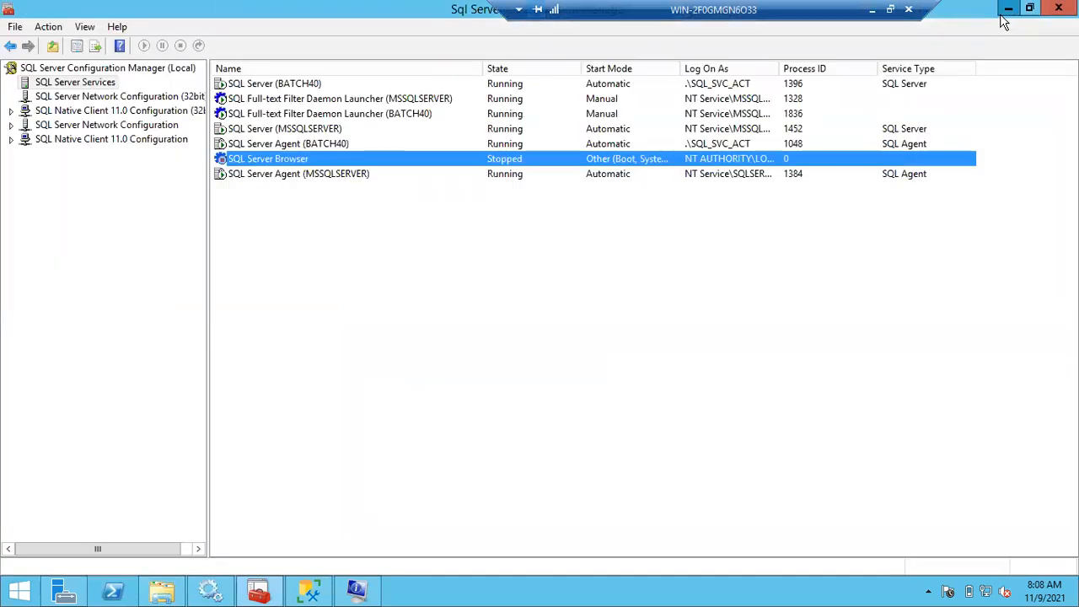
{"action": "left_click", "coordinate": [1009, 10]}
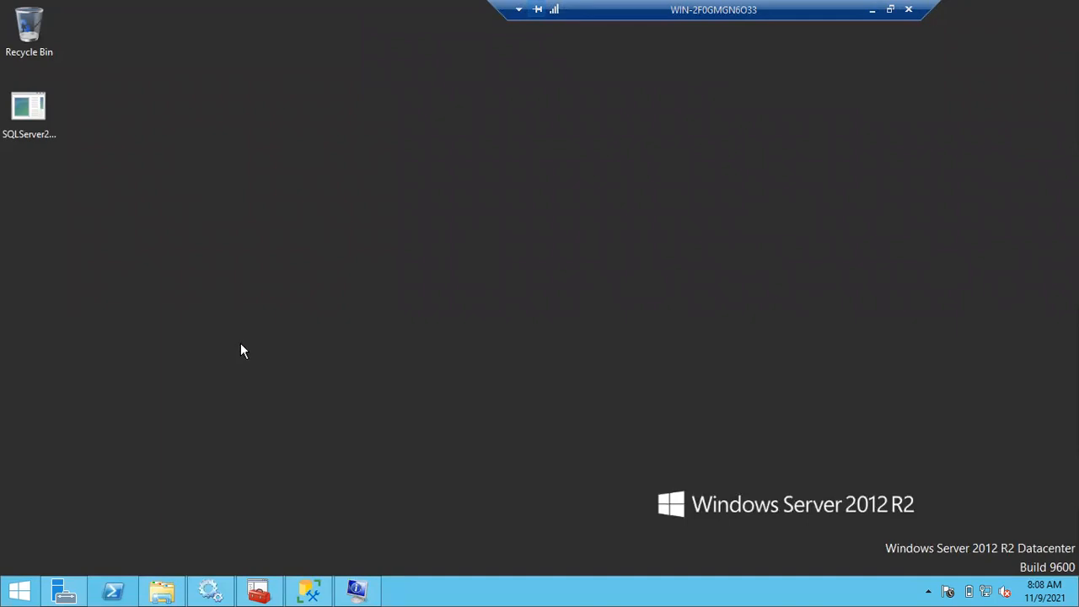
{"action": "left_click", "coordinate": [308, 590]}
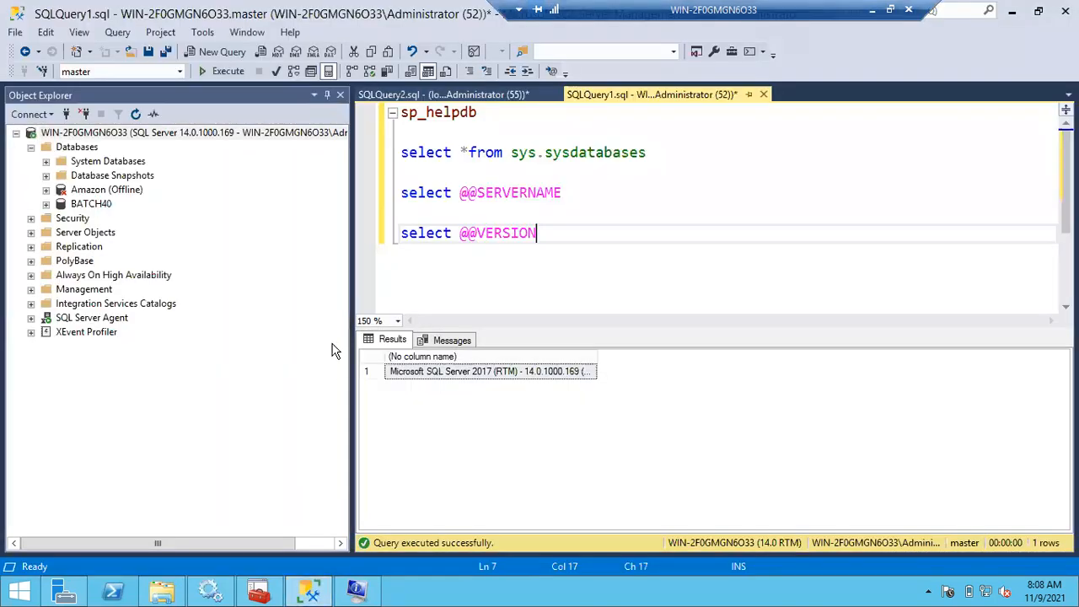
{"action": "left_click", "coordinate": [199, 136]}
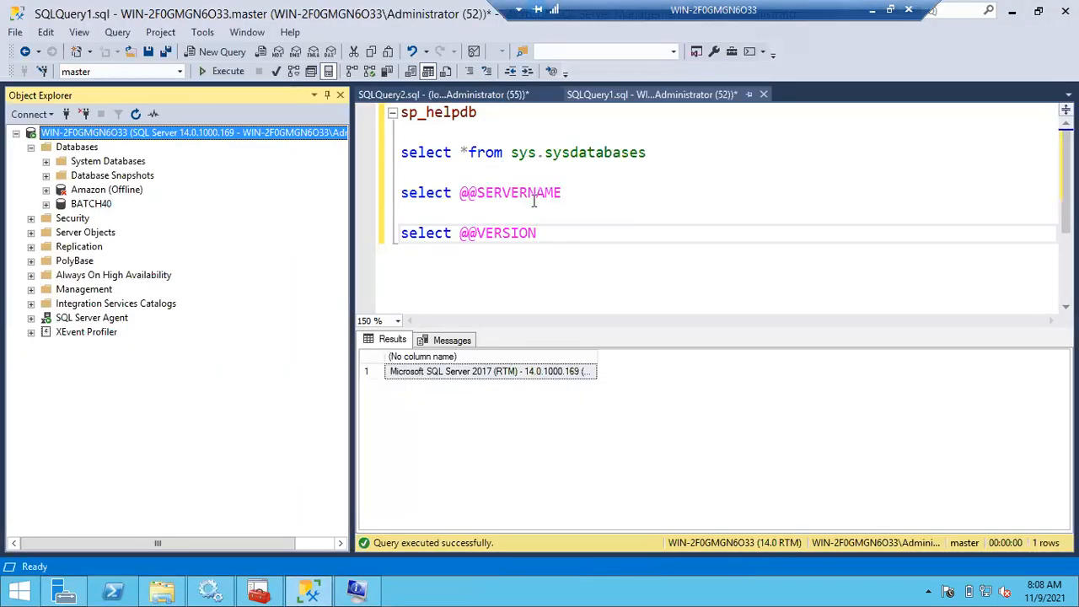
{"action": "left_click", "coordinate": [596, 355]}
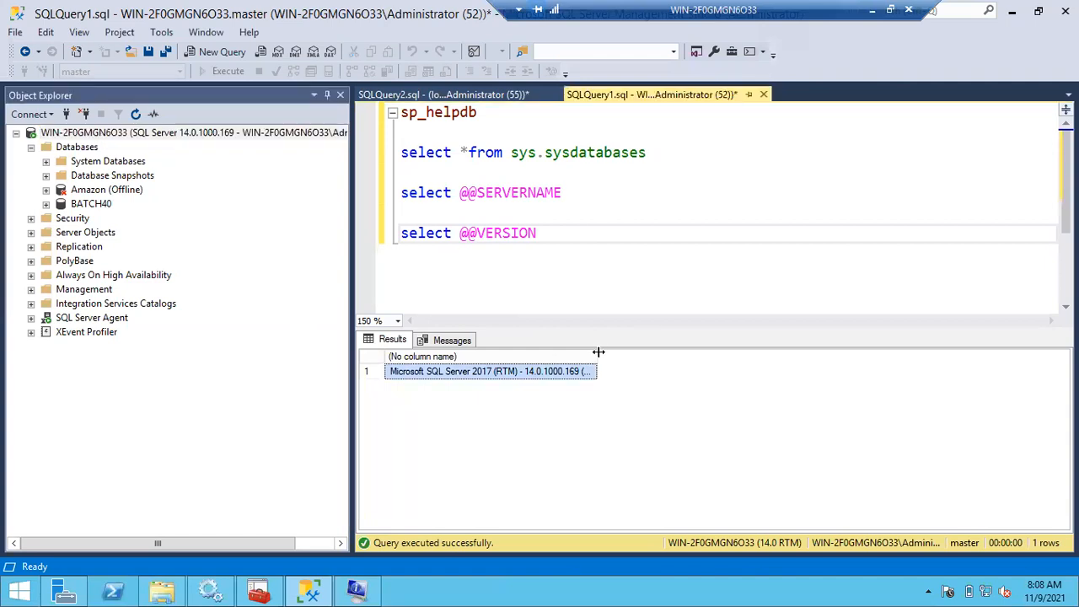
{"action": "double_click", "coordinate": [596, 355]}
{"action": "left_click", "coordinate": [372, 245]}
{"action": "left_click", "coordinate": [372, 245]}
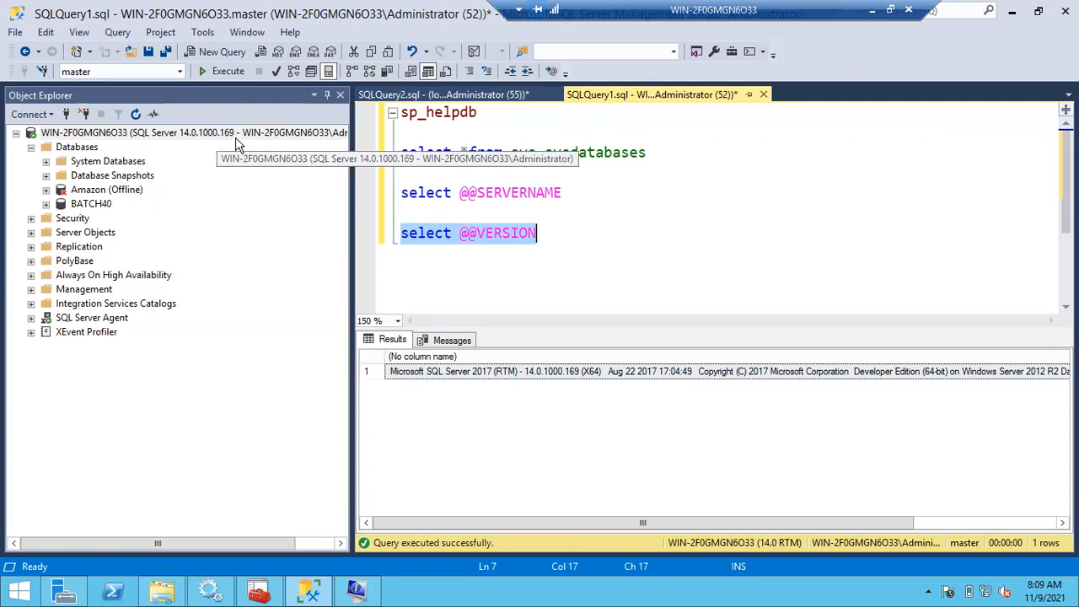
Check the SQL Server 2017 patch file's version details on the remote desktop, and compare them with the version query in Management Studio.
{"action": "left_click", "coordinate": [1012, 10]}
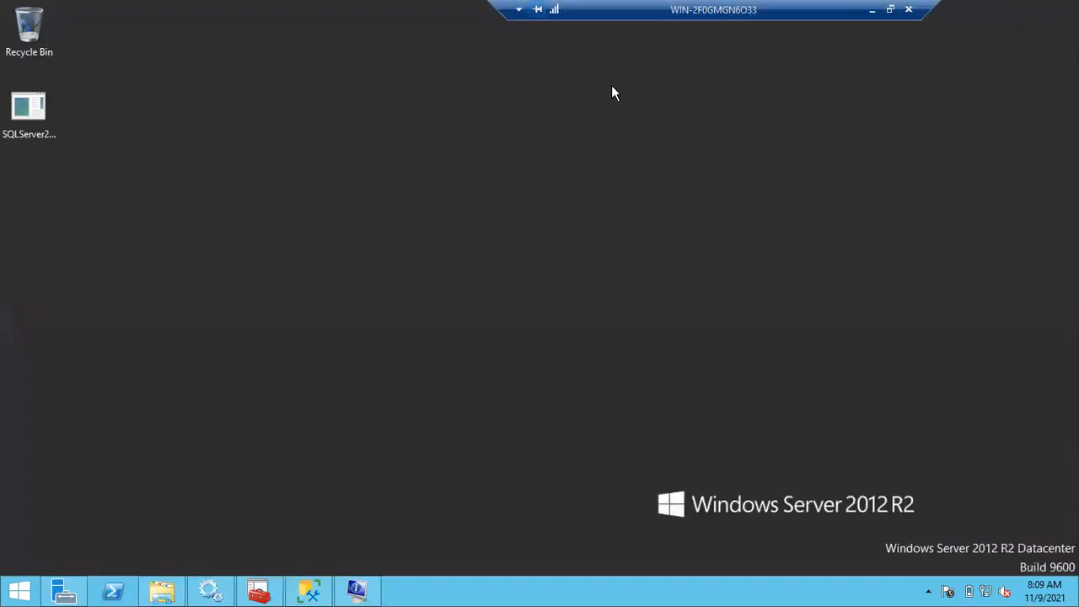
{"action": "left_click", "coordinate": [47, 125]}
{"action": "mouse_move", "coordinate": [23, 120]}
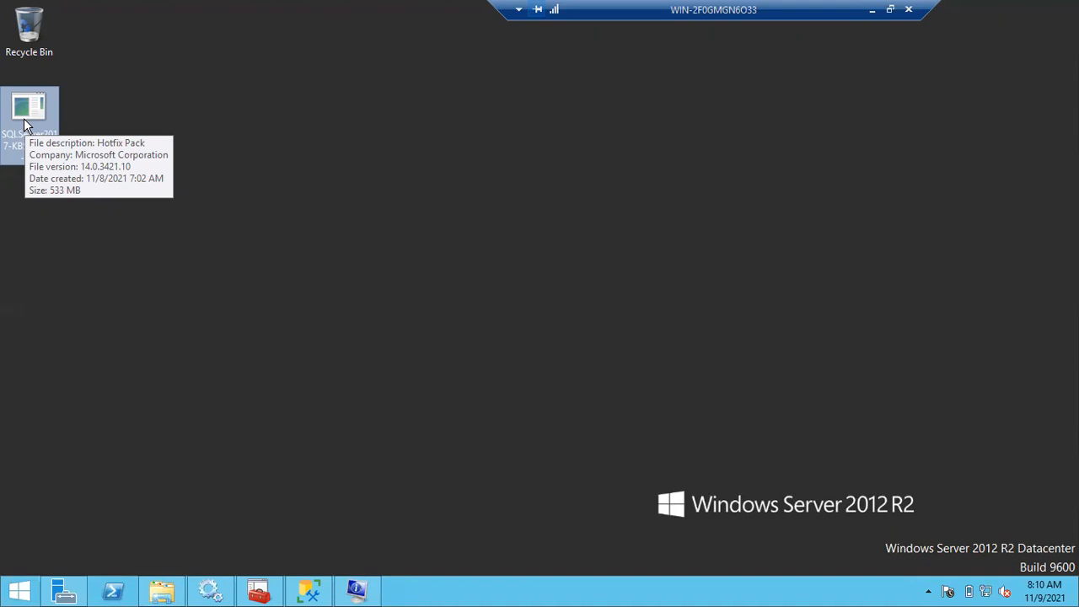
{"action": "left_click", "coordinate": [308, 591]}
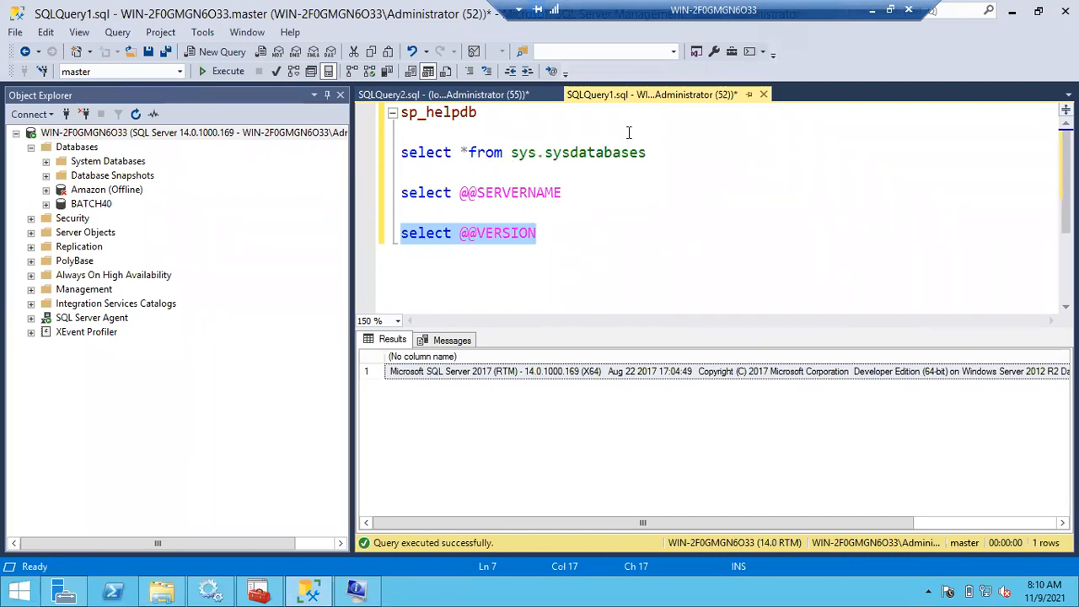
{"action": "left_click", "coordinate": [1012, 10]}
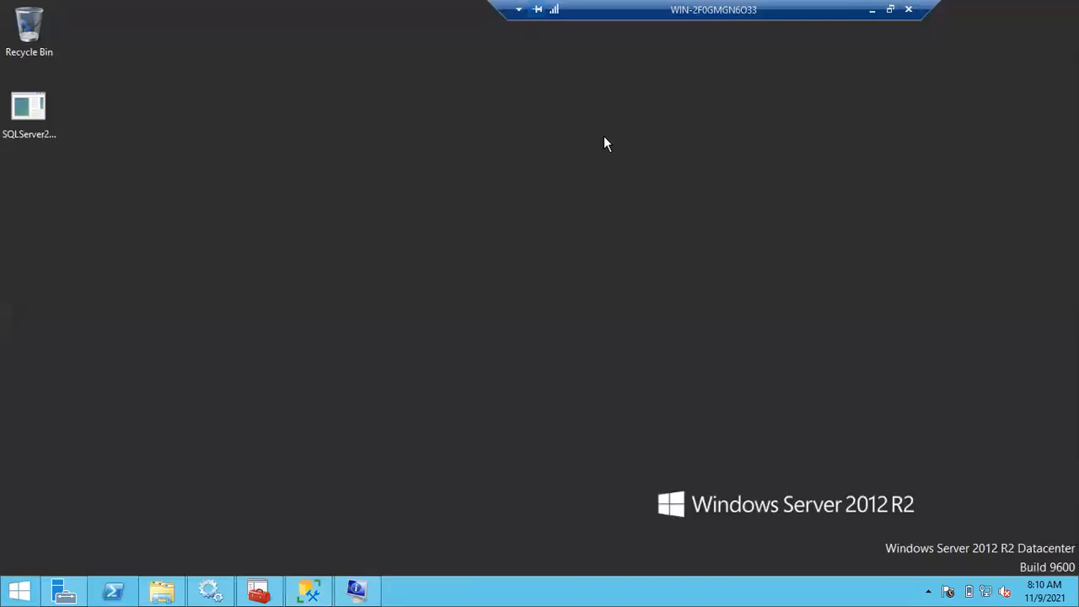
Run the SQL Server 2017 patch file as administrator, and check its extraction folder on Local Disk (C:) during unpacking.
{"action": "right_click", "coordinate": [36, 120]}
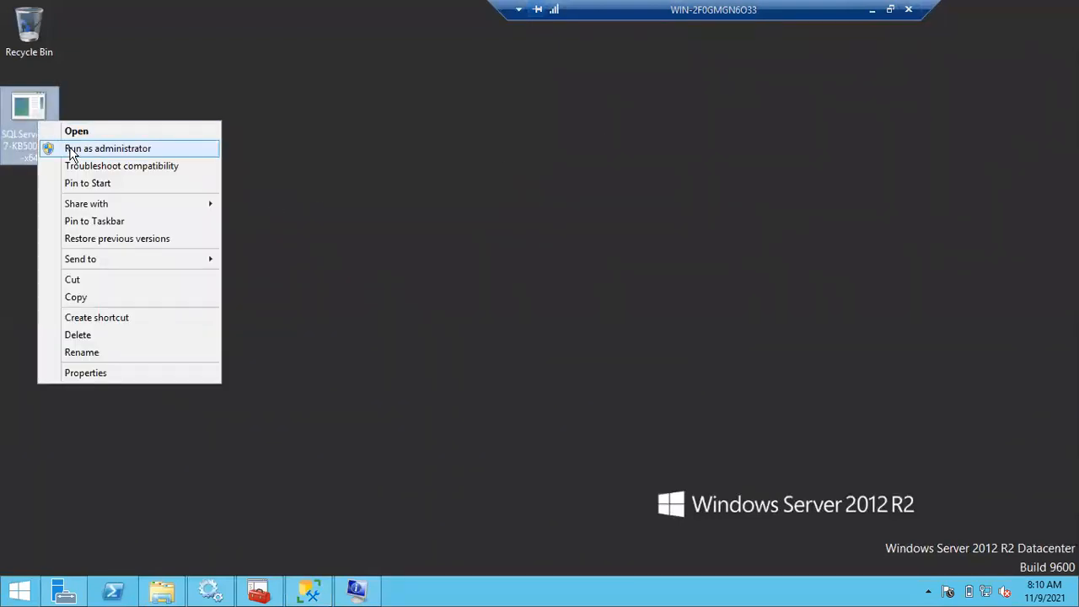
{"action": "left_click", "coordinate": [69, 148]}
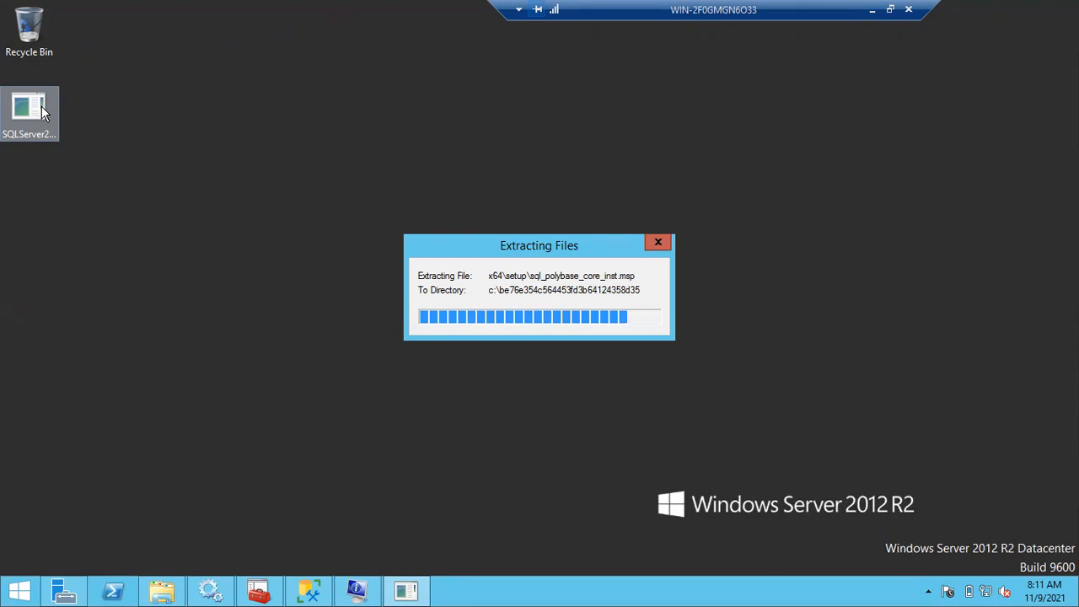
{"action": "left_click", "coordinate": [162, 591]}
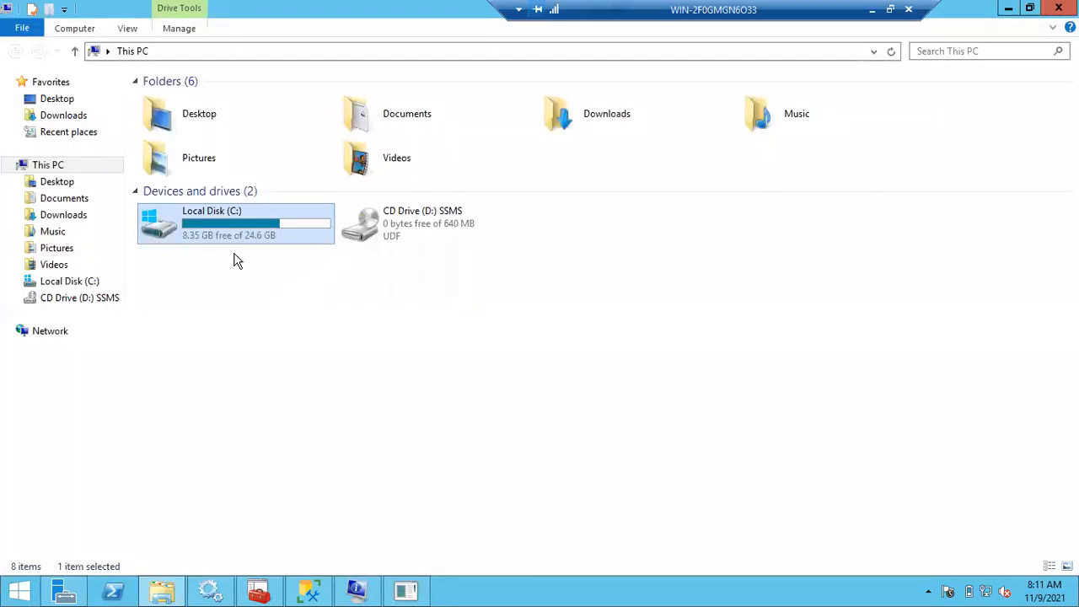
{"action": "double_click", "coordinate": [210, 237]}
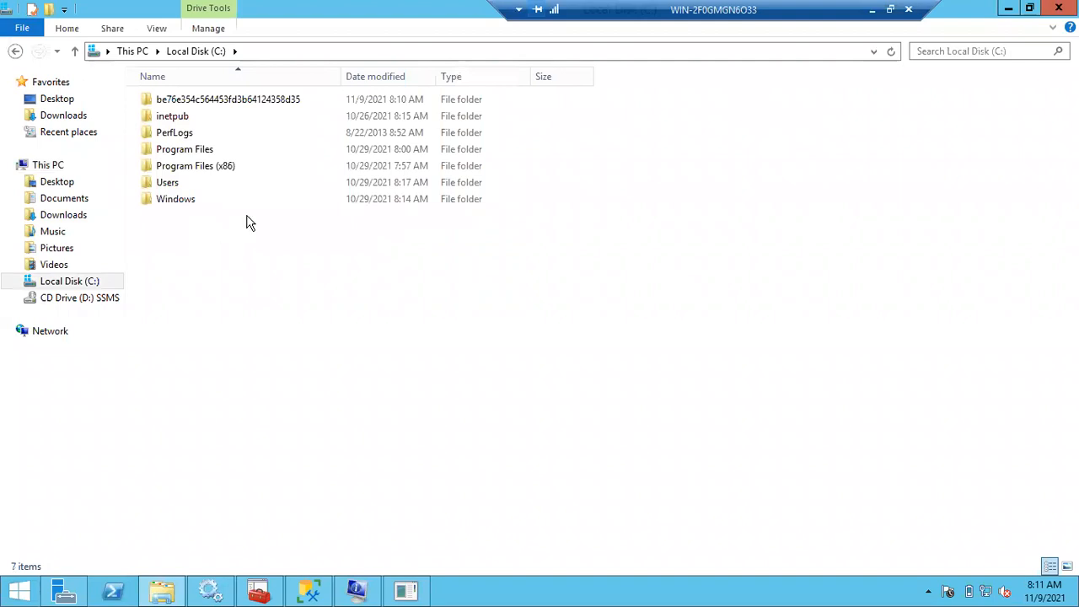
{"action": "left_click", "coordinate": [1008, 9]}
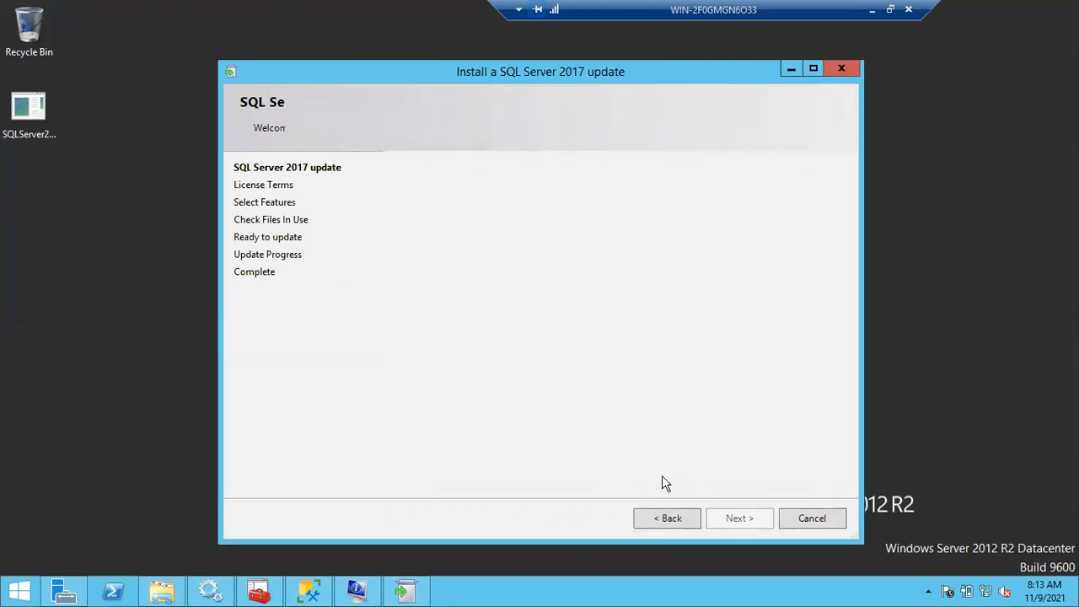
Show the update's rule check details, and accept the license terms to proceed to feature selection.
{"action": "left_click", "coordinate": [655, 513]}
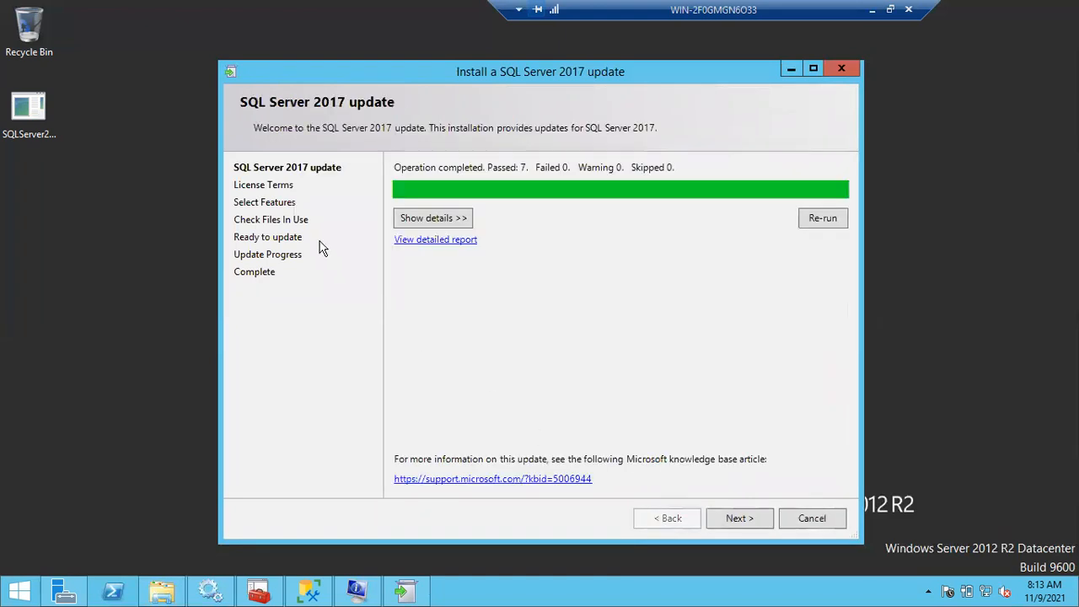
{"action": "left_click", "coordinate": [419, 221]}
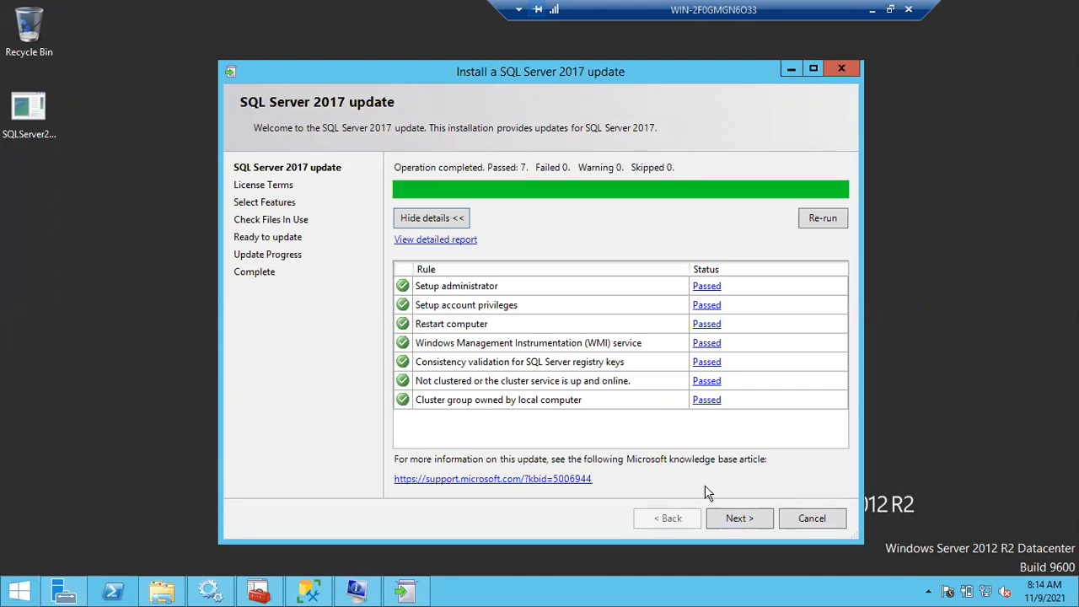
{"action": "left_click", "coordinate": [739, 519]}
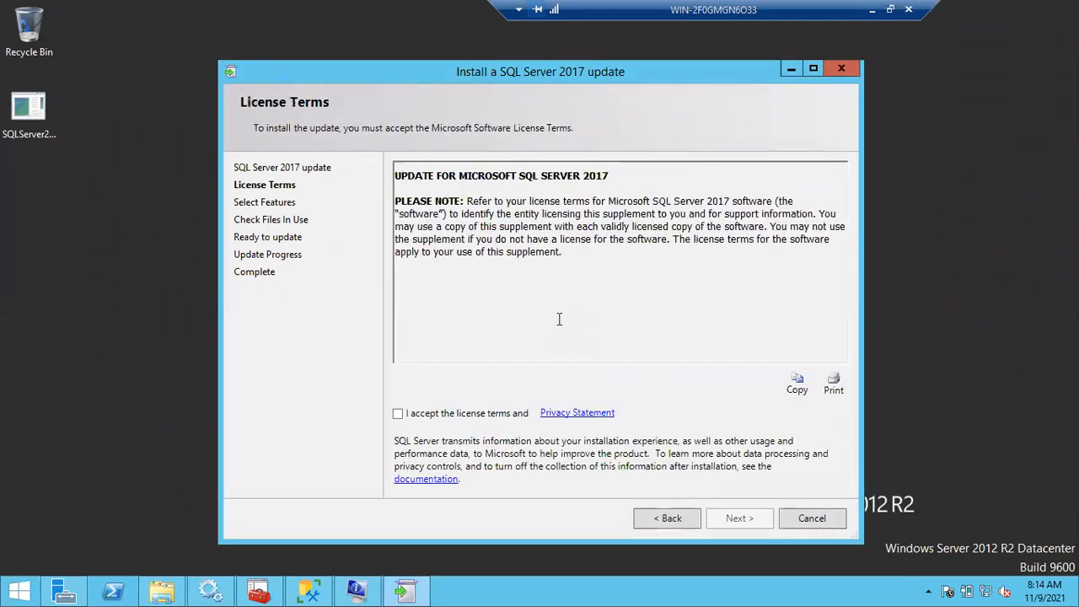
{"action": "left_click", "coordinate": [399, 415]}
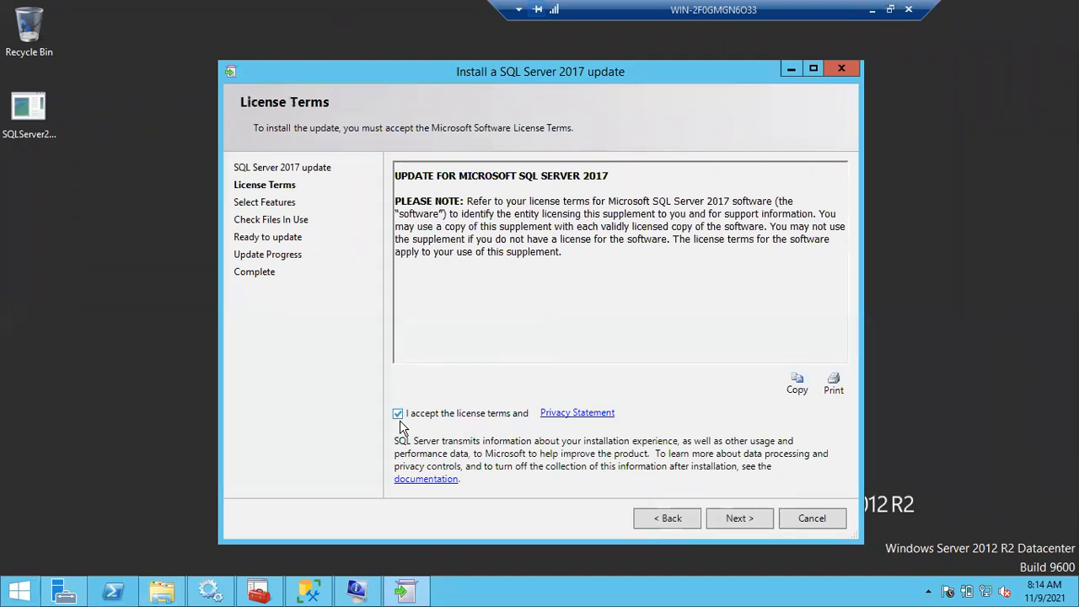
{"action": "left_click", "coordinate": [742, 519]}
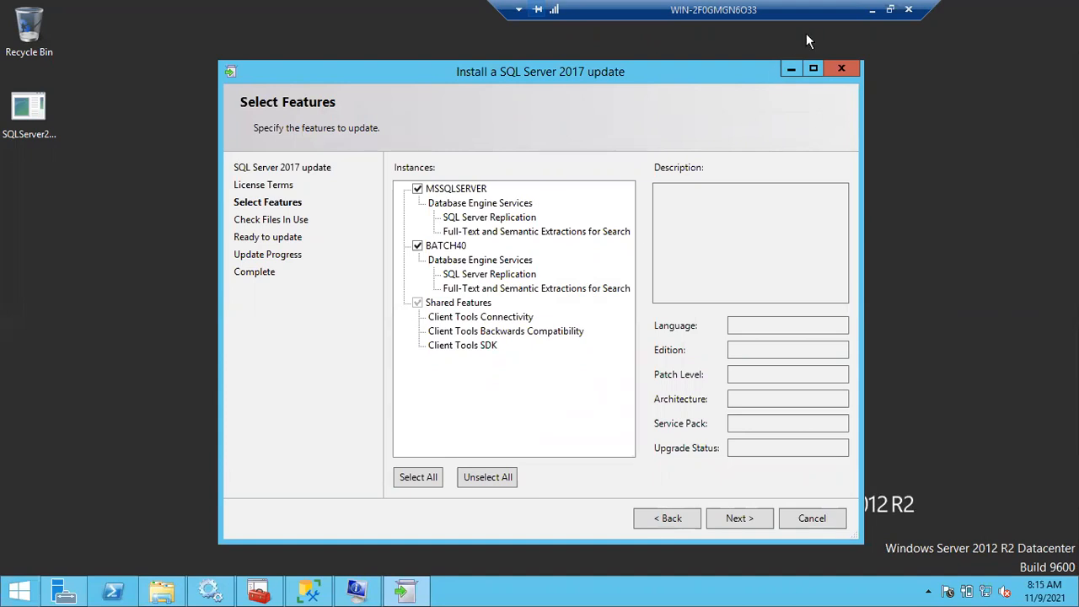
Switch to the Book1 workbook in local Excel and enter "Sql Server 2017 Instances" in cell A1 of Sheet3.
{"action": "left_click", "coordinate": [874, 9]}
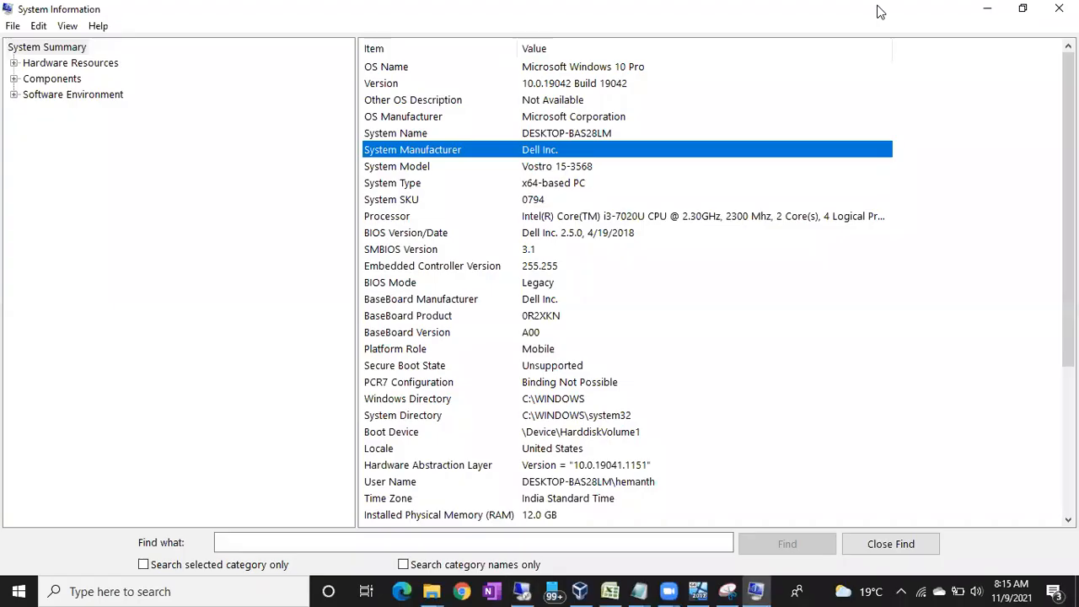
{"action": "left_click", "coordinate": [610, 591]}
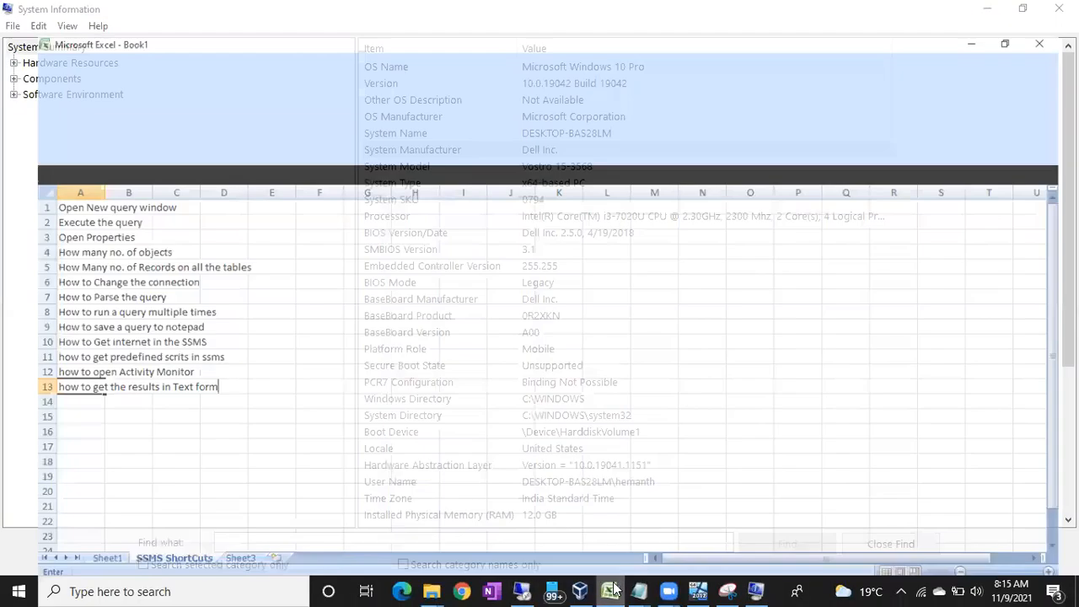
{"action": "left_click", "coordinate": [211, 554]}
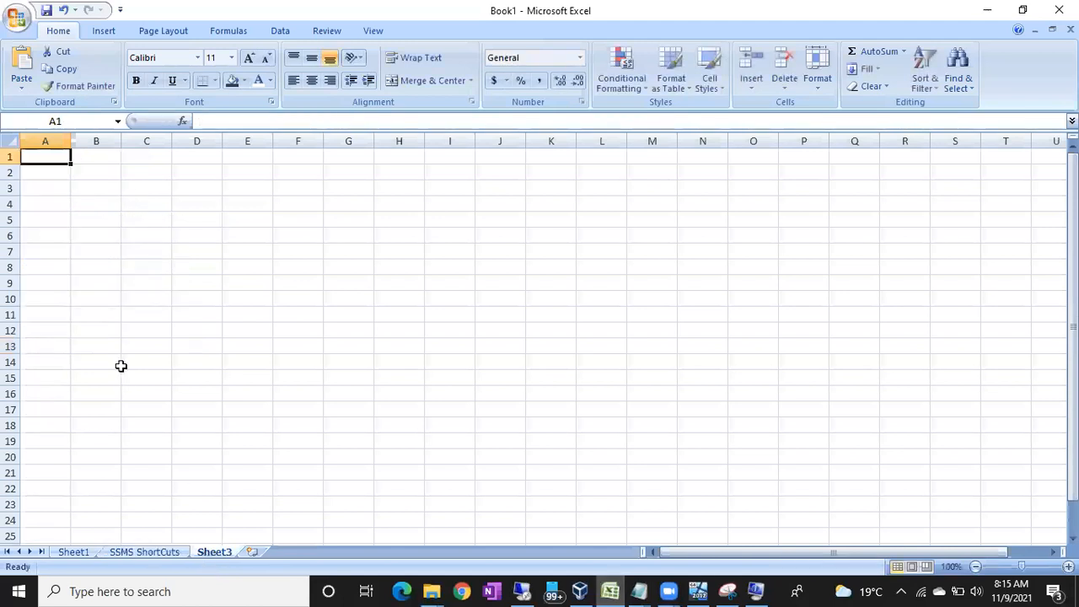
{"action": "type", "text": "Sql "}
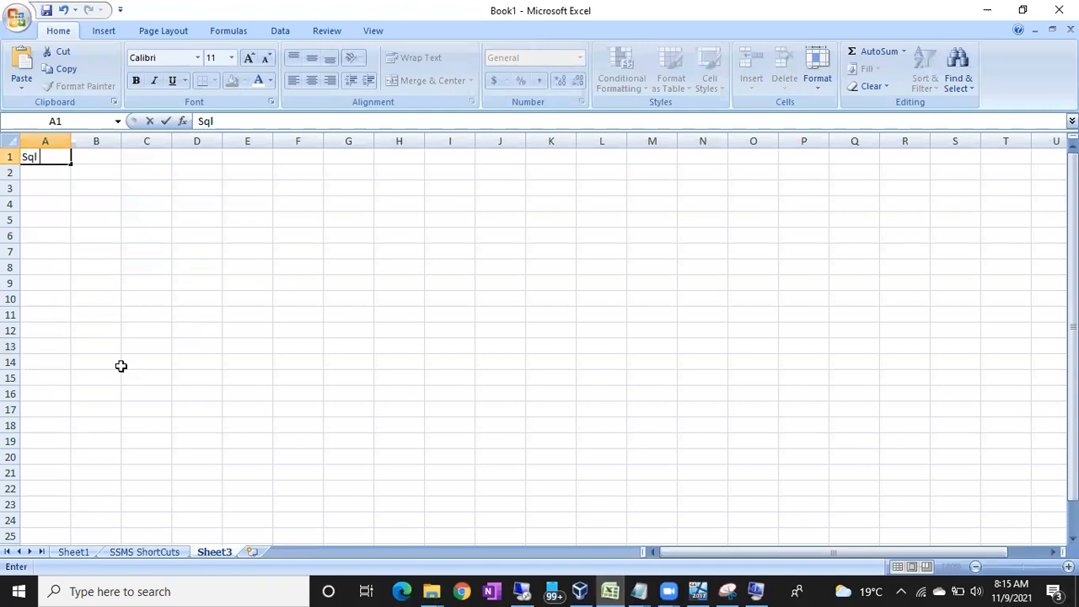
{"action": "type", "text": "Server 201"}
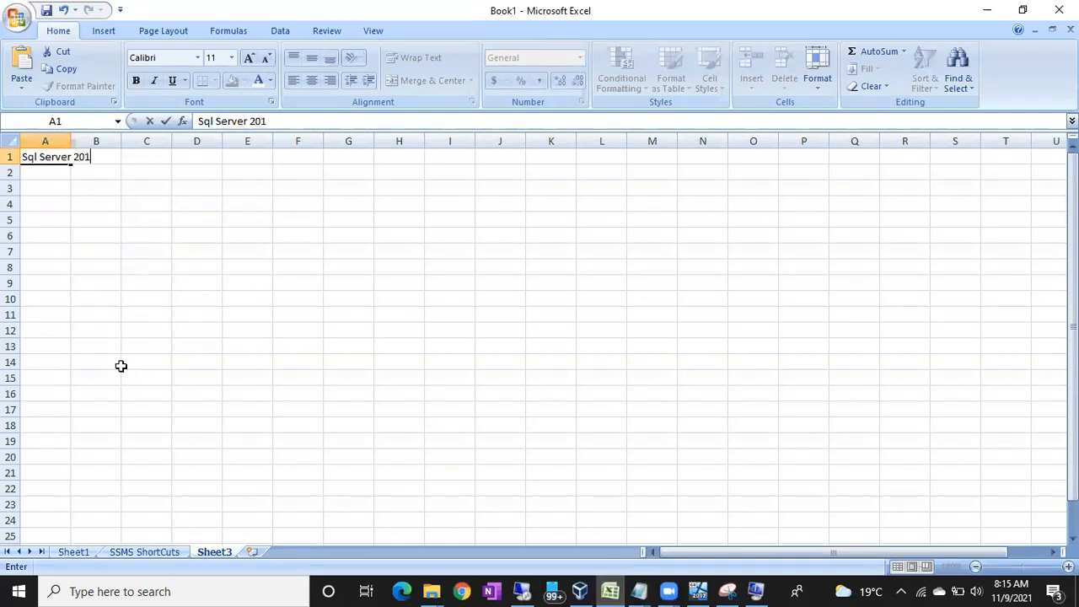
{"action": "type", "text": "7 Instances"}
{"action": "key", "text": "Return"}
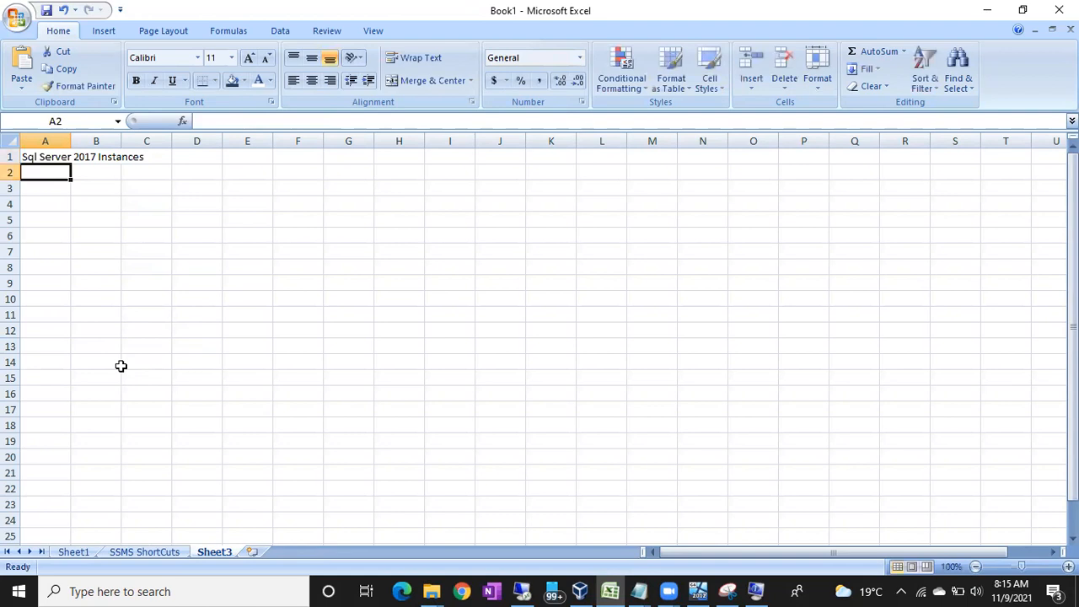
List the patch levels below the heading: RTM in A2, CU25 in A3 and CU27 in A5.
{"action": "type", "text": "C"}
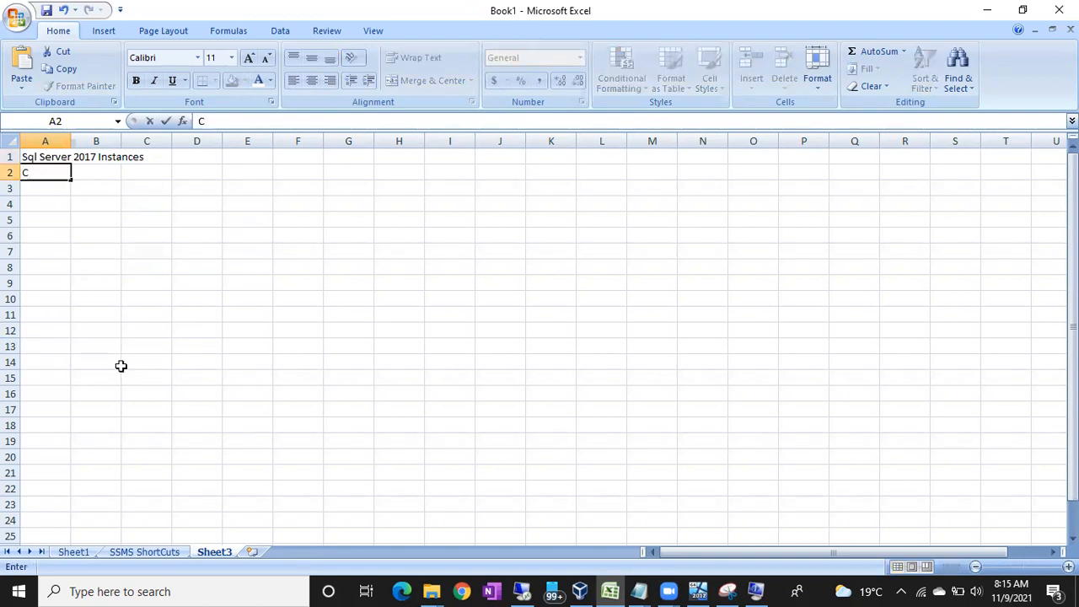
{"action": "type", "text": "=RTM"}
{"action": "key", "text": "BackSpace"}
{"action": "key", "text": "BackSpace"}
{"action": "key", "text": "BackSpace"}
{"action": "key", "text": "BackSpace"}
{"action": "key", "text": "BackSpace"}
{"action": "type", "text": "RTM"}
{"action": "left_click", "coordinate": [35, 187]}
{"action": "type", "text": "CU25"}
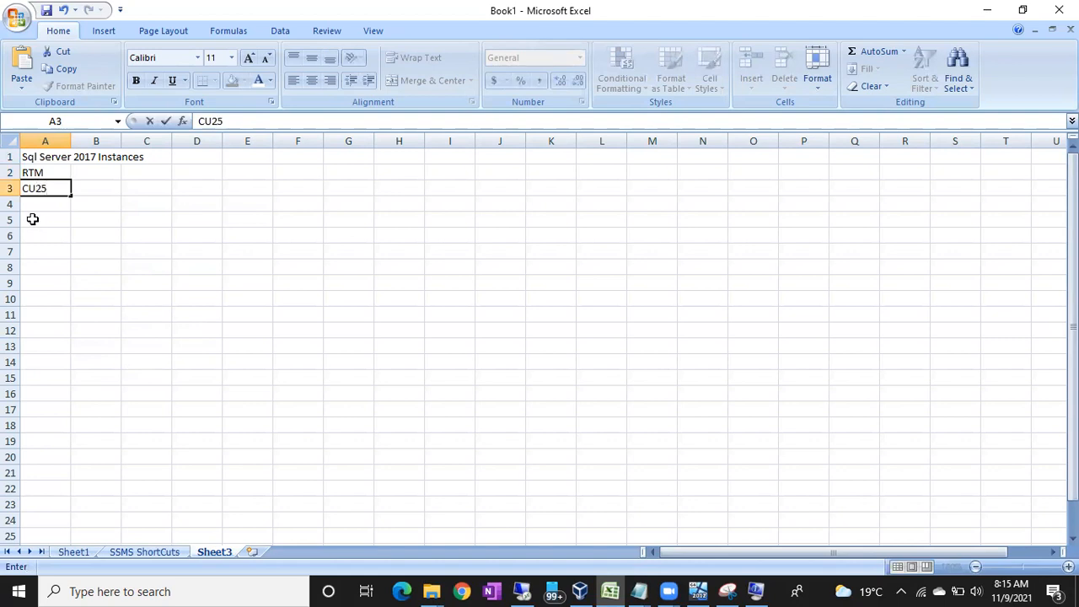
{"action": "left_click", "coordinate": [32, 219]}
{"action": "type", "text": "C"}
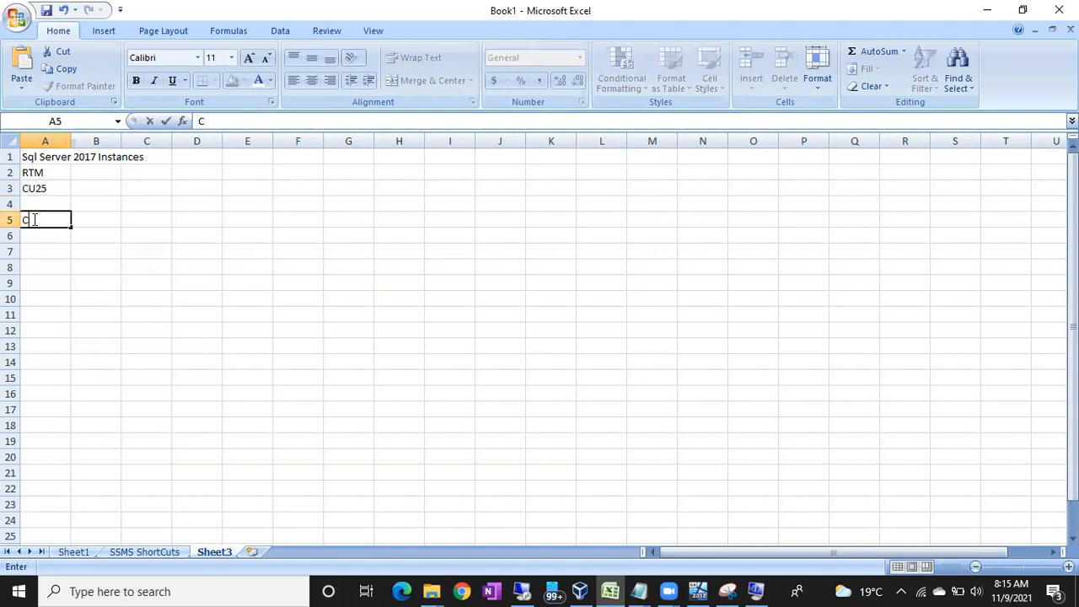
{"action": "type", "text": "U27"}
Enter the instance names beside the patch levels: "Batch 40" in B2 and "Default" in B3.
{"action": "left_click", "coordinate": [86, 172]}
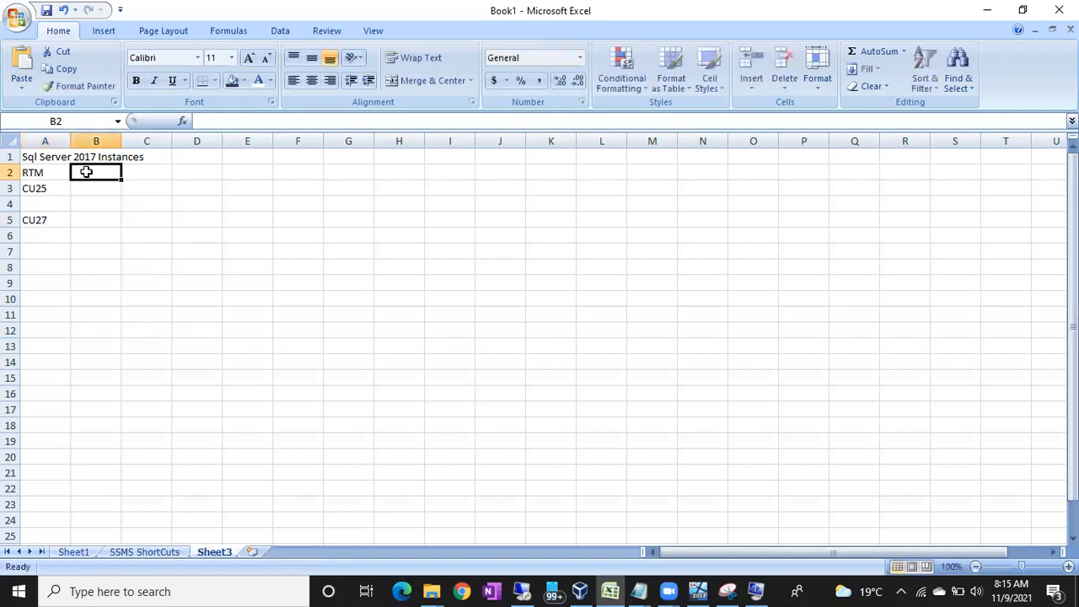
{"action": "type", "text": "Batch"}
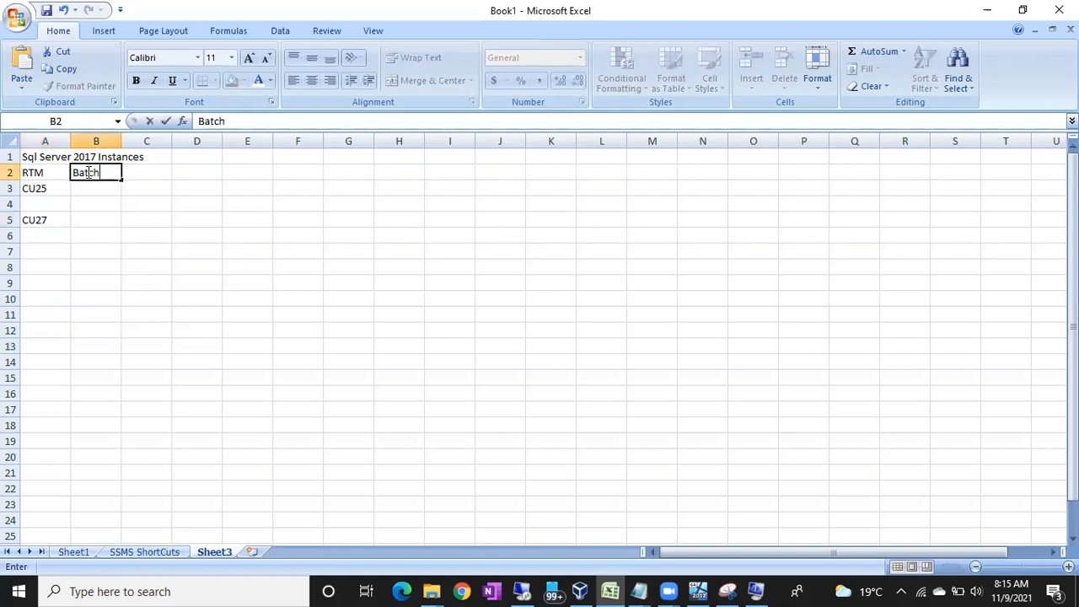
{"action": "type", "text": " 40"}
{"action": "left_click", "coordinate": [90, 193]}
{"action": "type", "text": "Derfau"}
{"action": "key", "text": "BackSpace"}
{"action": "key", "text": "BackSpace"}
{"action": "key", "text": "BackSpace"}
{"action": "key", "text": "BackSpace"}
{"action": "type", "text": "fault"}
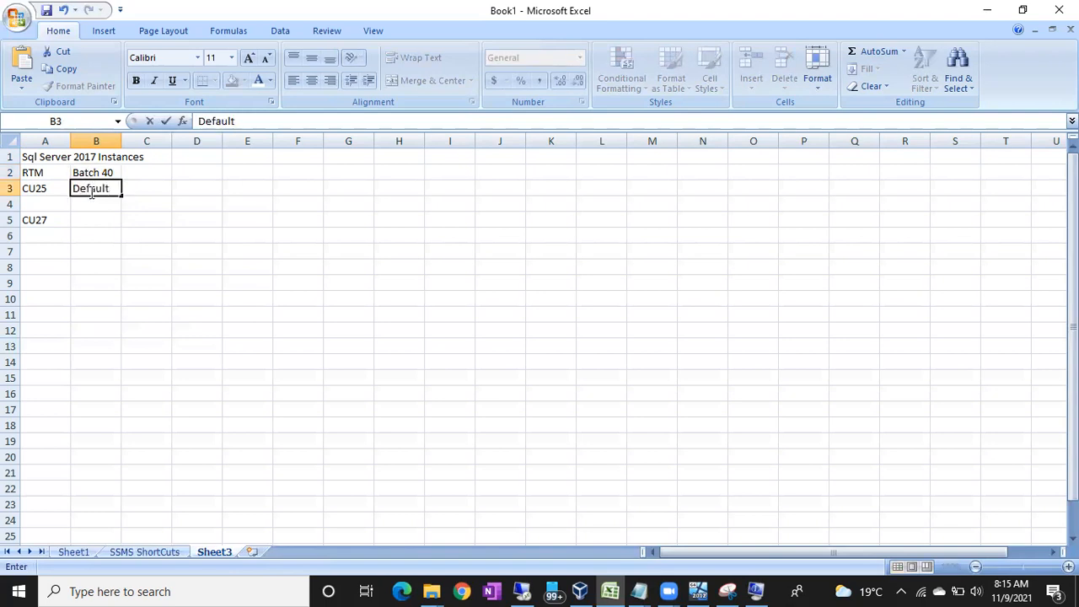
{"action": "left_click", "coordinate": [130, 218]}
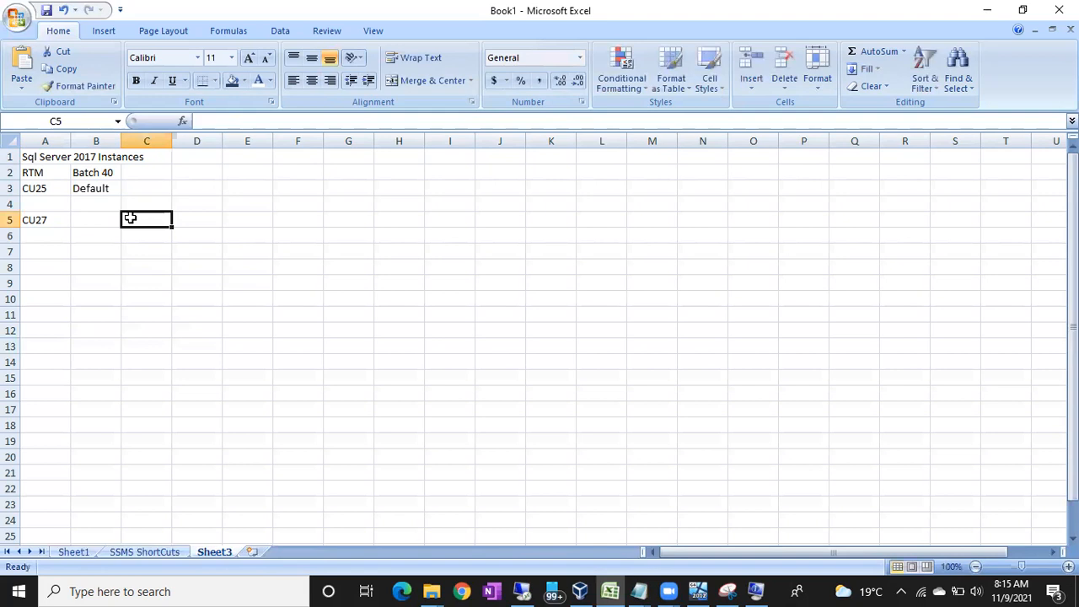
Change the Default instance's patch level in cell A3 to CU27.
{"action": "left_click", "coordinate": [34, 221]}
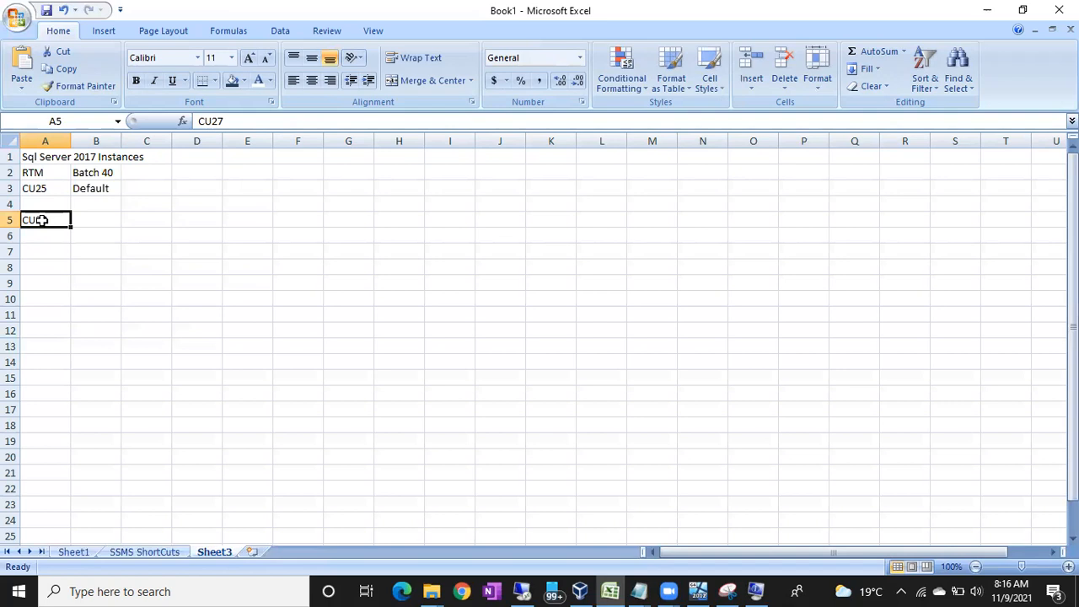
{"action": "left_click", "coordinate": [43, 173]}
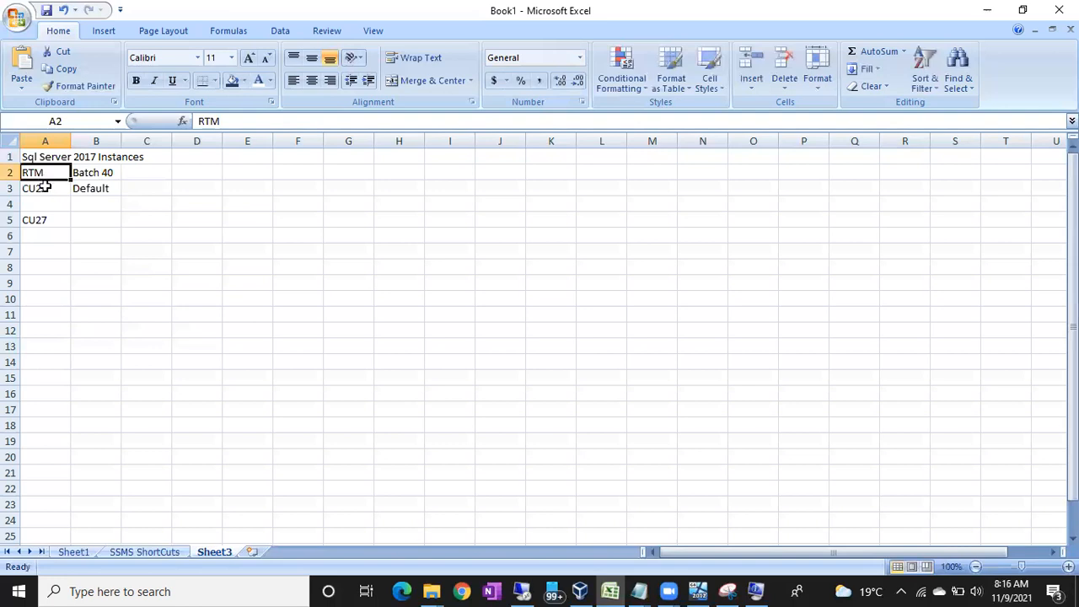
{"action": "left_click", "coordinate": [44, 186]}
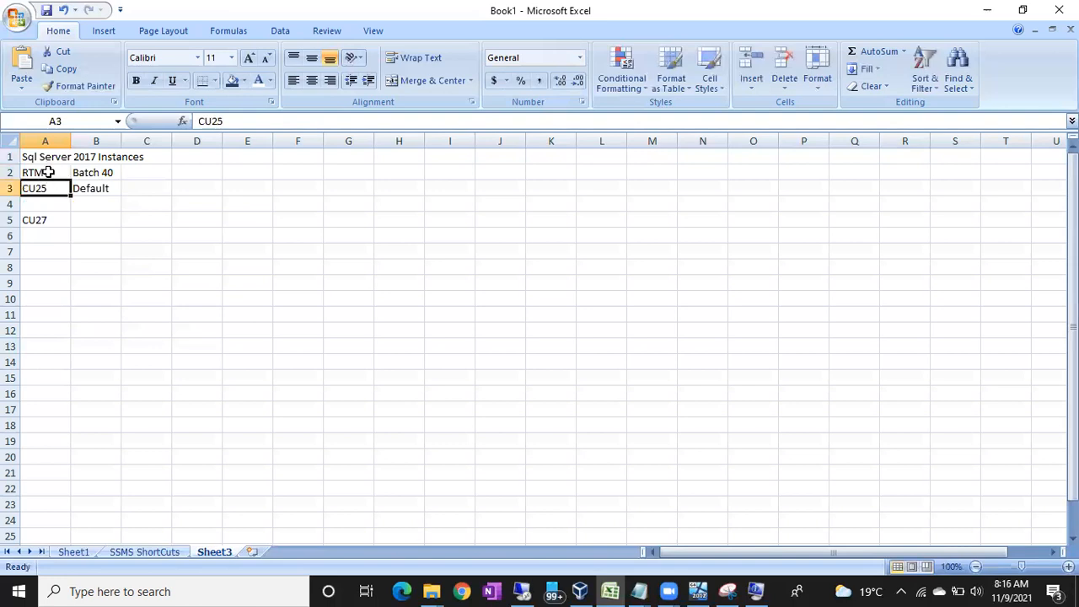
{"action": "left_click", "coordinate": [47, 221]}
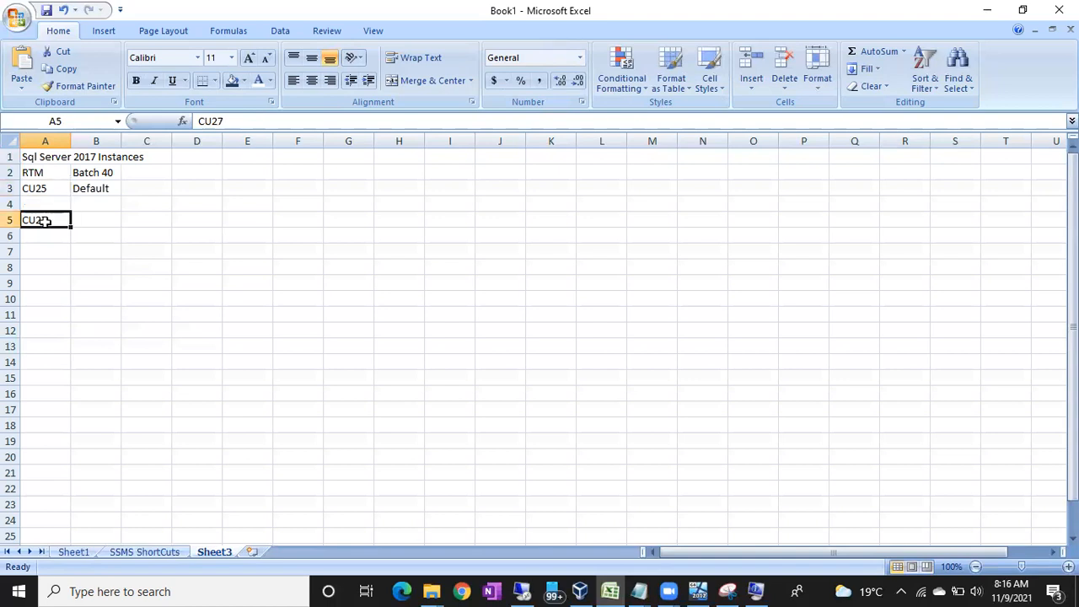
{"action": "double_click", "coordinate": [47, 188]}
{"action": "key", "text": "BackSpace"}
{"action": "type", "text": "7"}
{"action": "left_click", "coordinate": [109, 241]}
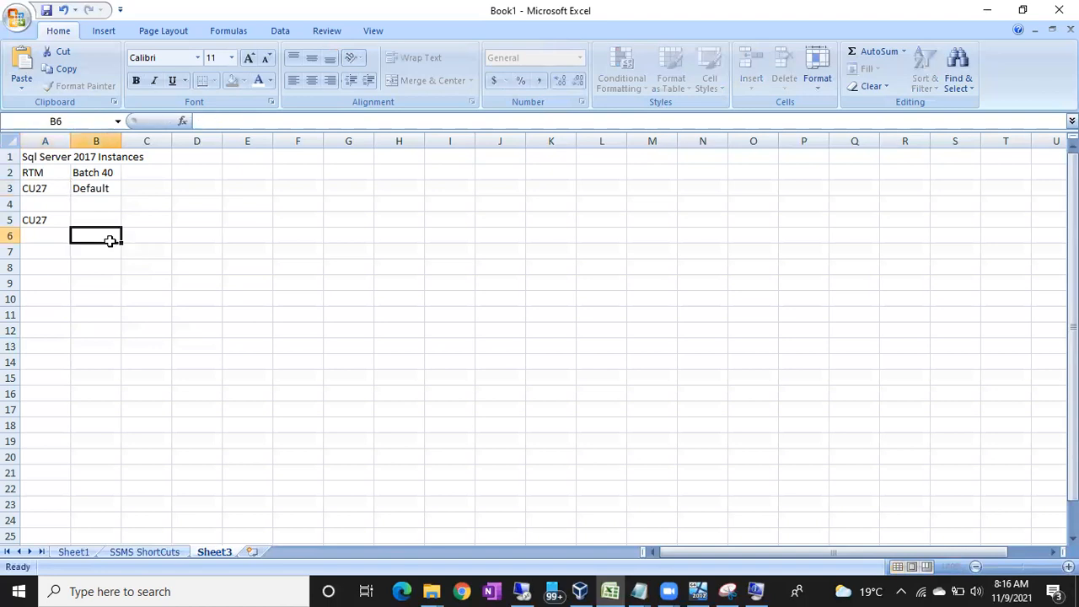
{"action": "left_click", "coordinate": [50, 189]}
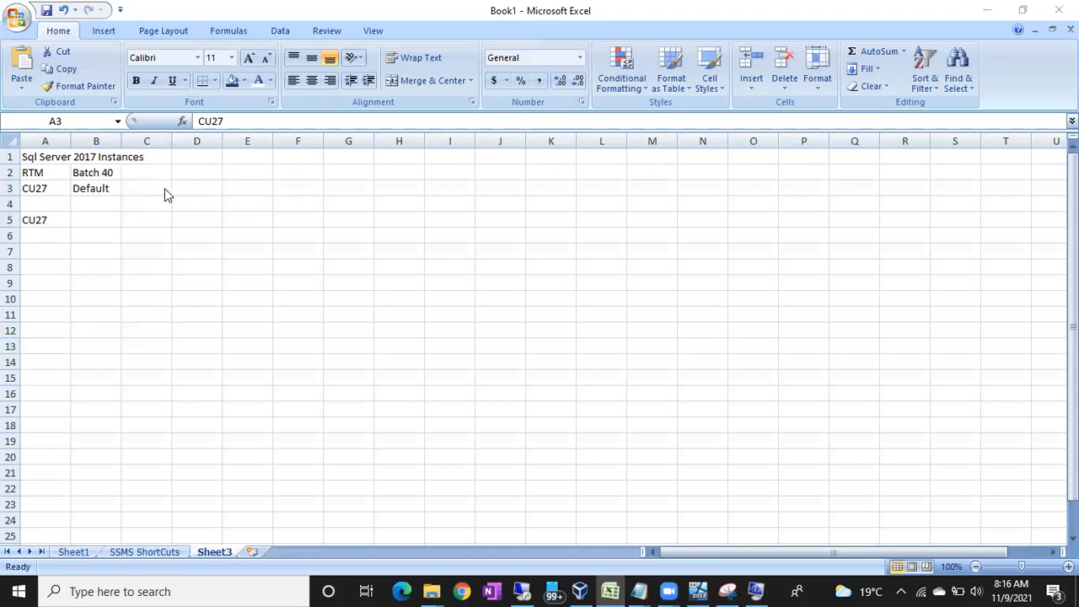
{"action": "left_click", "coordinate": [23, 189]}
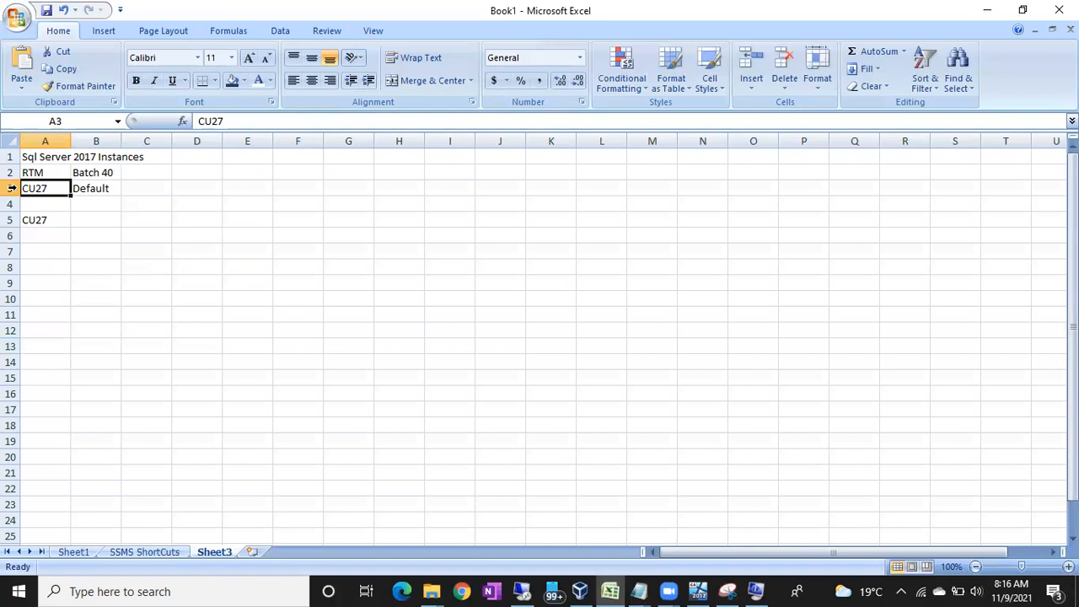
{"action": "left_click", "coordinate": [12, 172]}
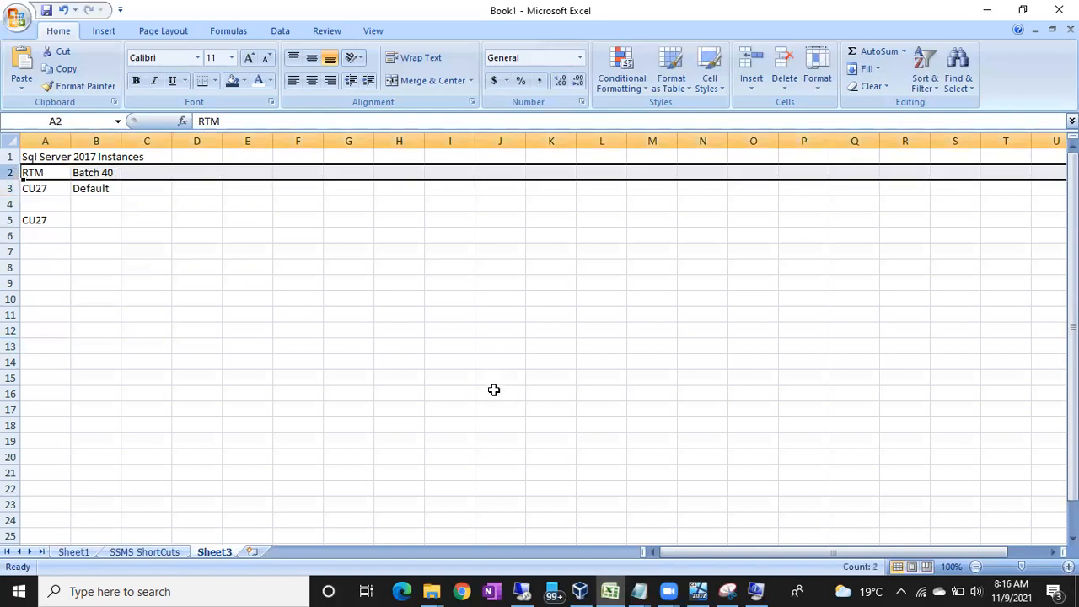
{"action": "left_click", "coordinate": [523, 590]}
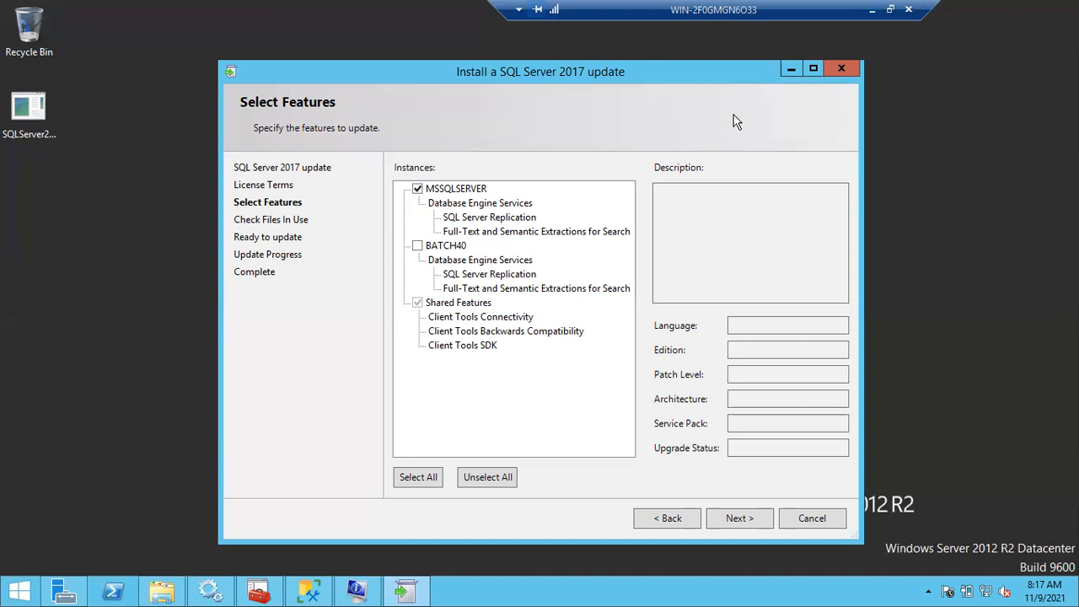
{"action": "left_click", "coordinate": [873, 10]}
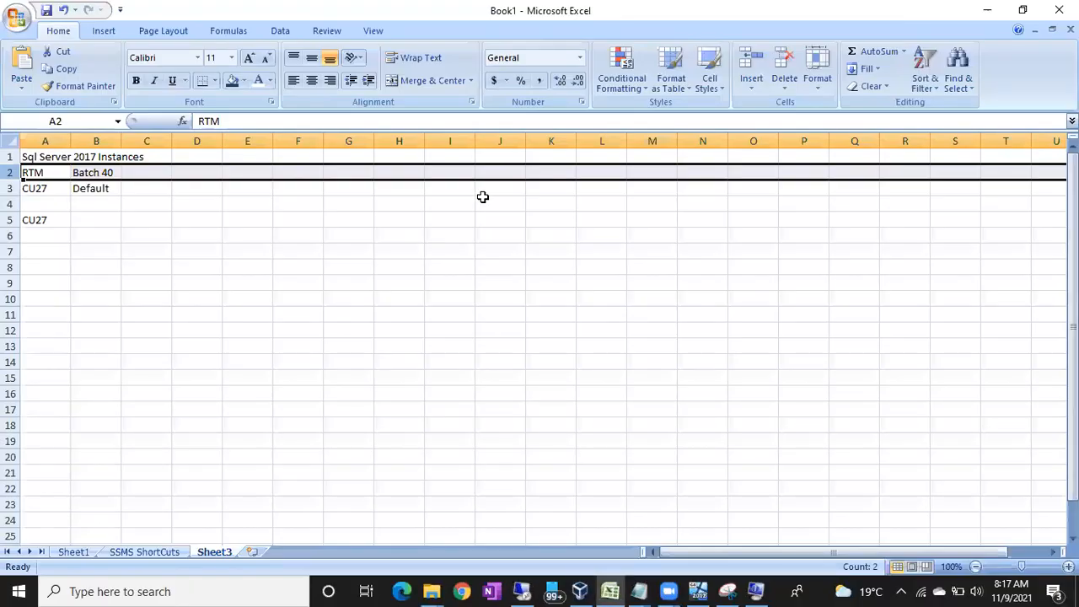
Add the version labels "Sql 2017" in cell A7 and "Sql 2019" in cell A8 of Sheet3.
{"action": "left_click", "coordinate": [52, 253]}
{"action": "type", "text": "S"}
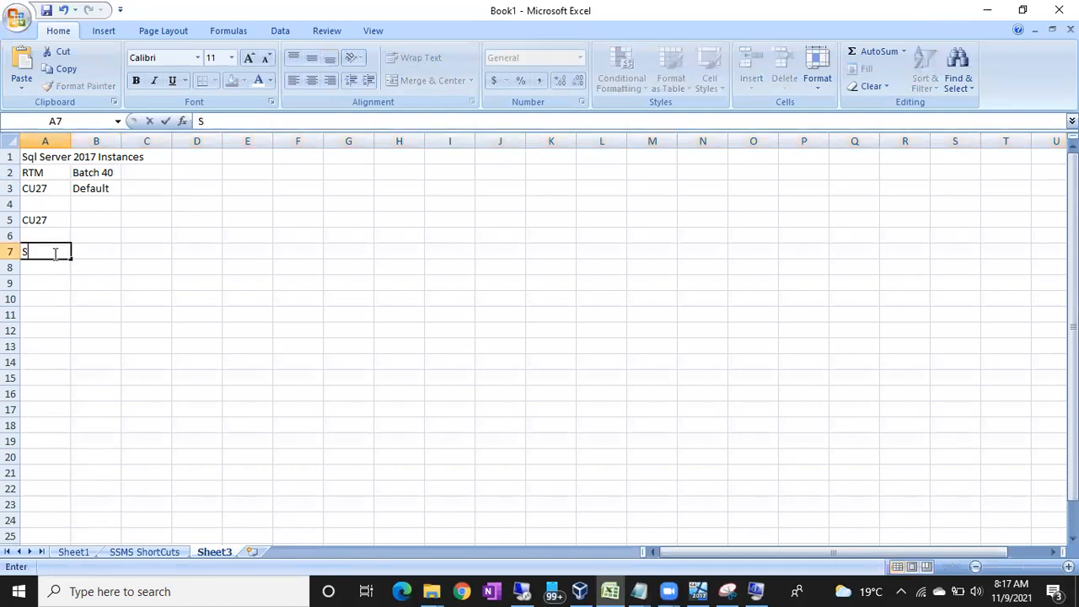
{"action": "type", "text": "ql 2017"}
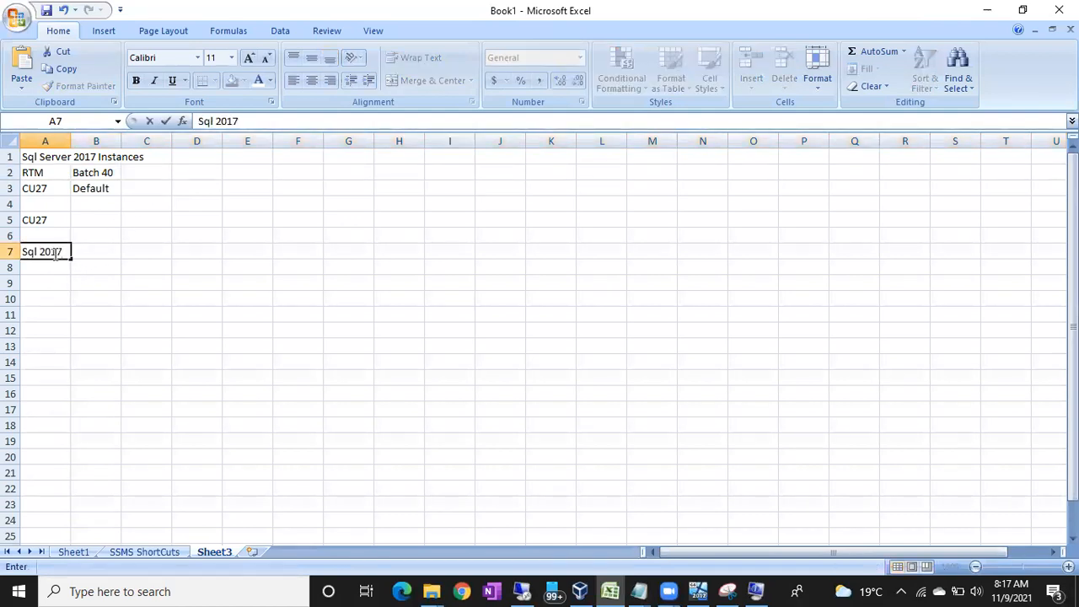
{"action": "left_click", "coordinate": [32, 264]}
{"action": "type", "text": "Sql "}
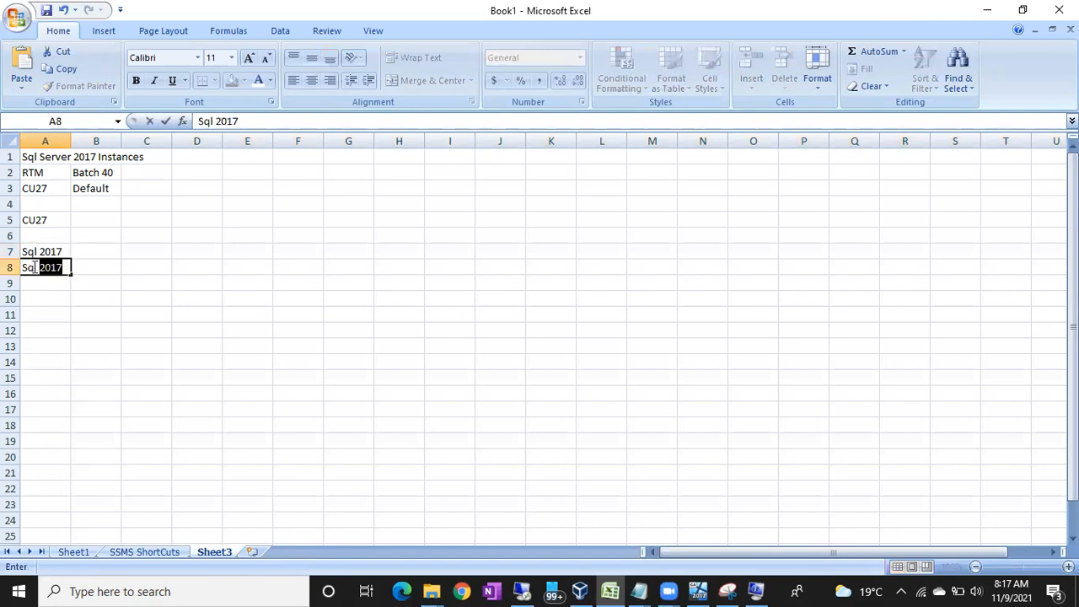
{"action": "type", "text": "2019"}
{"action": "left_click", "coordinate": [148, 270]}
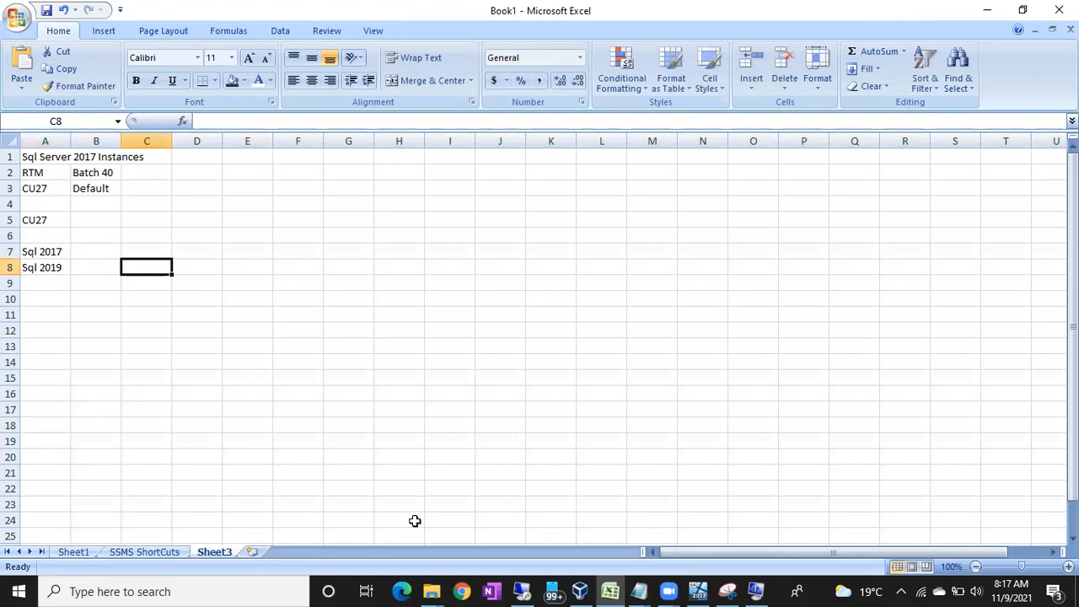
{"action": "left_click", "coordinate": [523, 591]}
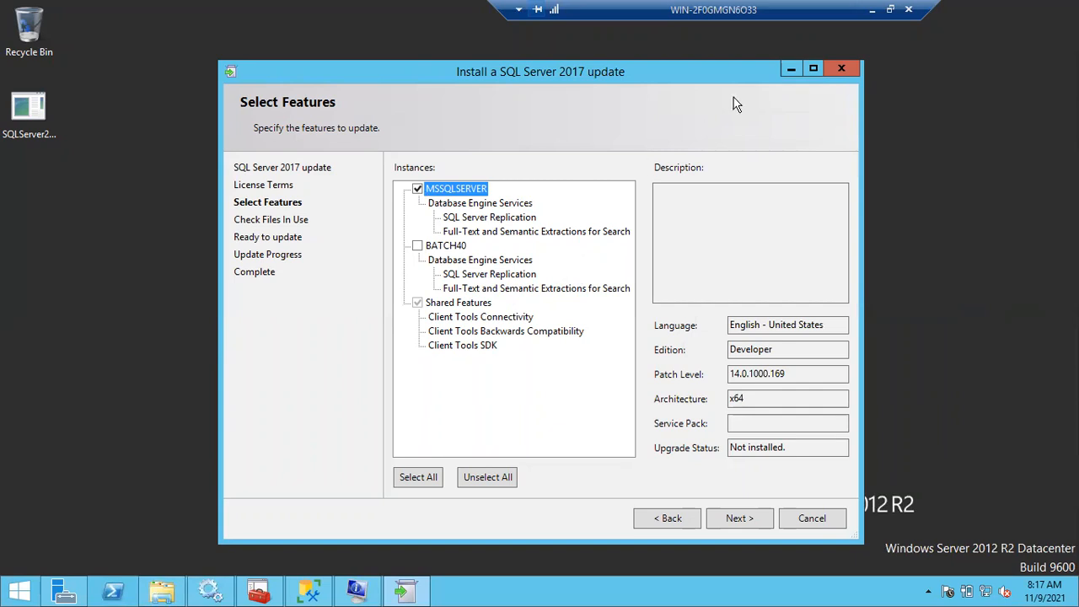
{"action": "left_click", "coordinate": [872, 10]}
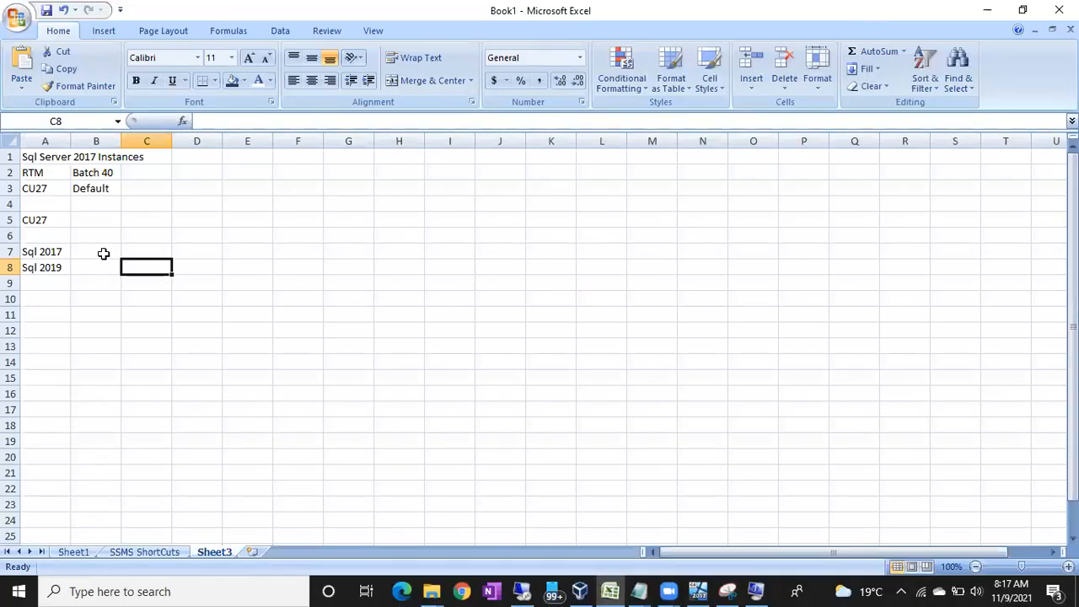
{"action": "left_click", "coordinate": [103, 254]}
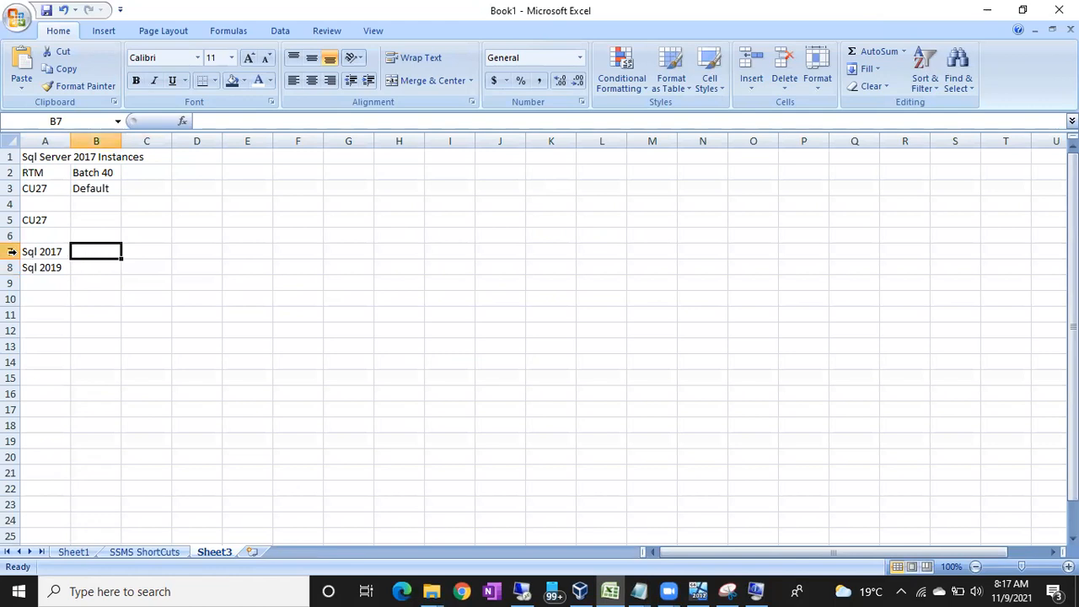
{"action": "left_click", "coordinate": [11, 251]}
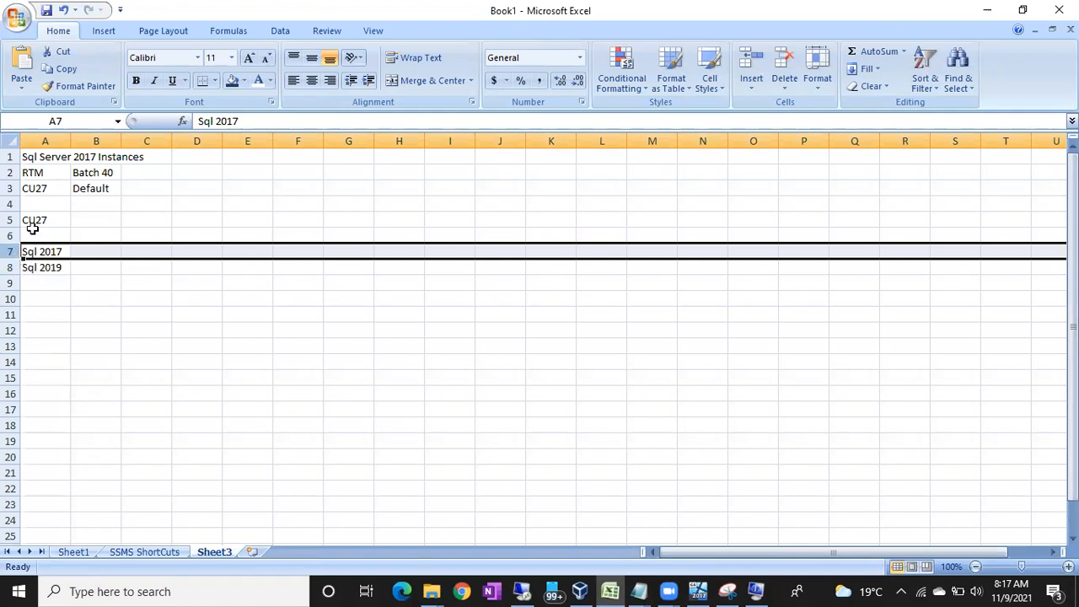
{"action": "left_click", "coordinate": [12, 173]}
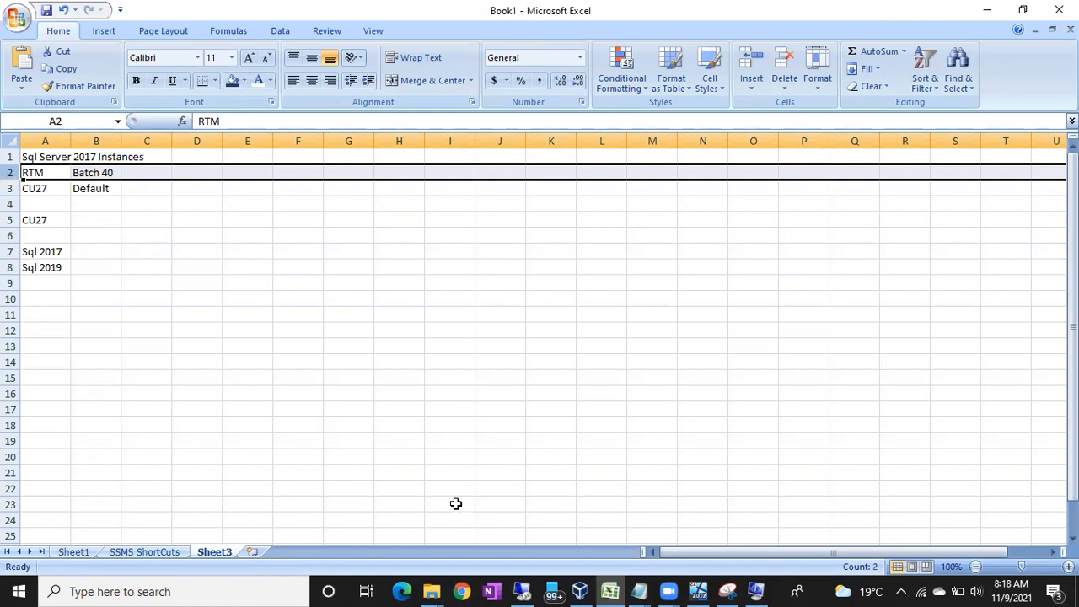
Switch to the remote server's SQL Server 2017 update wizard, include MSSQLSERVER but not BATCH40, and proceed to the Check Files In Use page.
{"action": "left_click", "coordinate": [522, 591]}
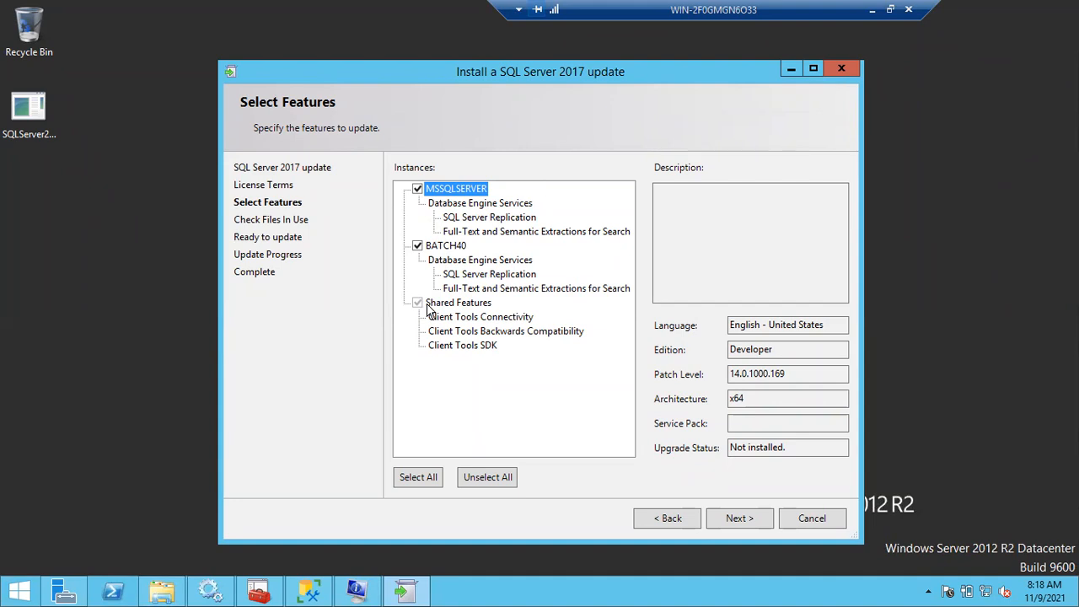
{"action": "left_click", "coordinate": [417, 247]}
{"action": "left_click", "coordinate": [417, 248]}
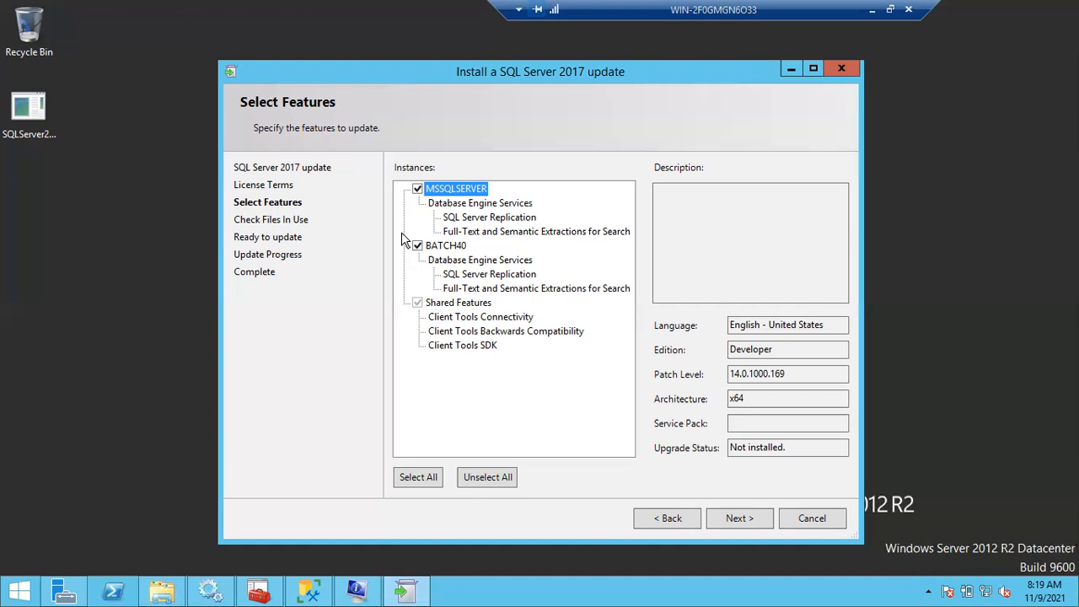
{"action": "left_click", "coordinate": [418, 245]}
{"action": "left_click", "coordinate": [418, 246]}
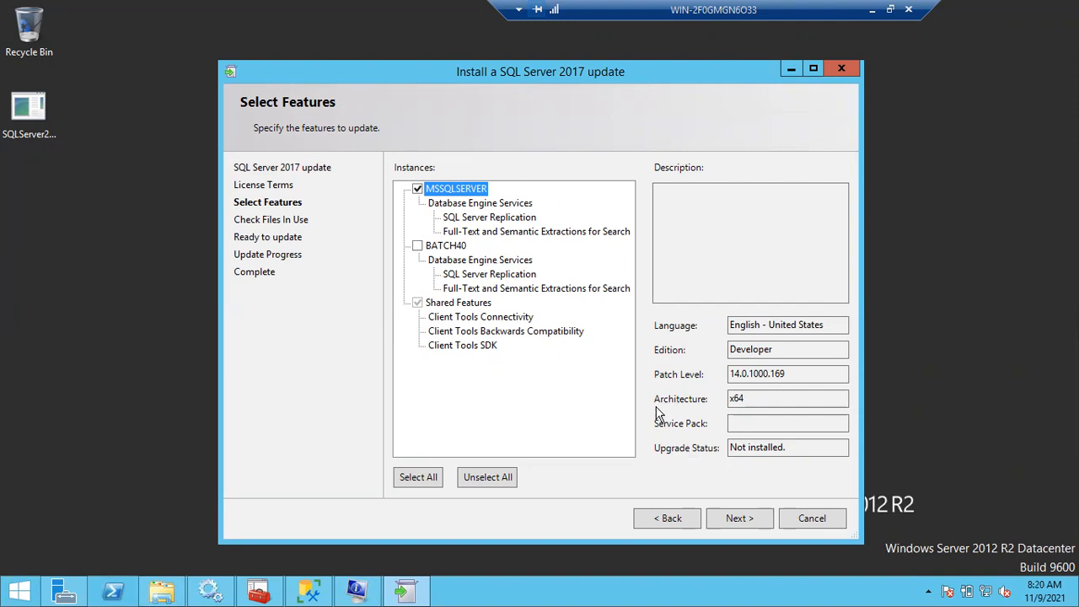
{"action": "left_click", "coordinate": [741, 516]}
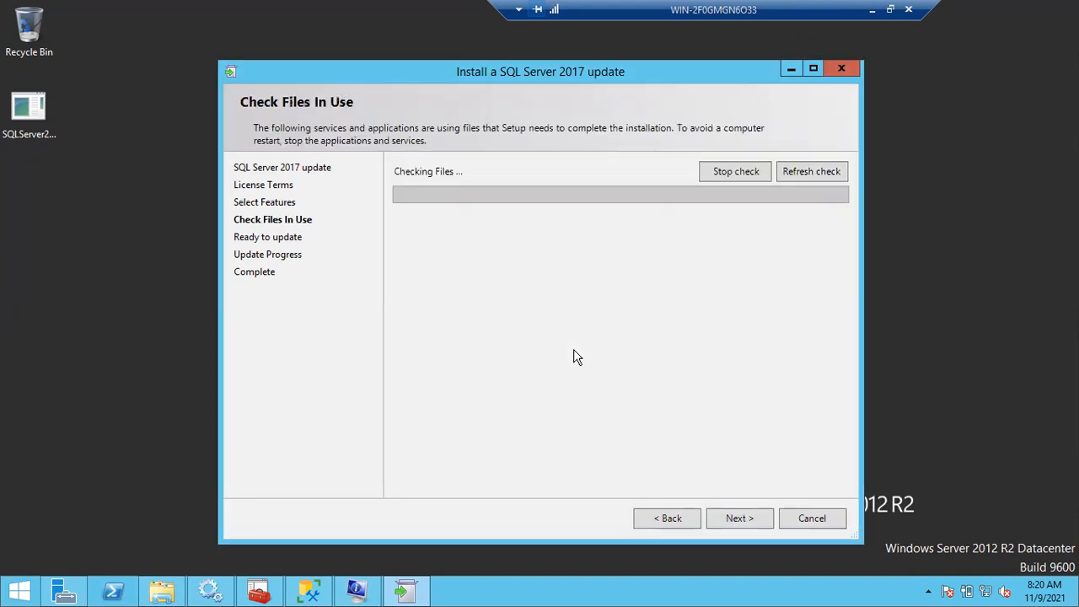